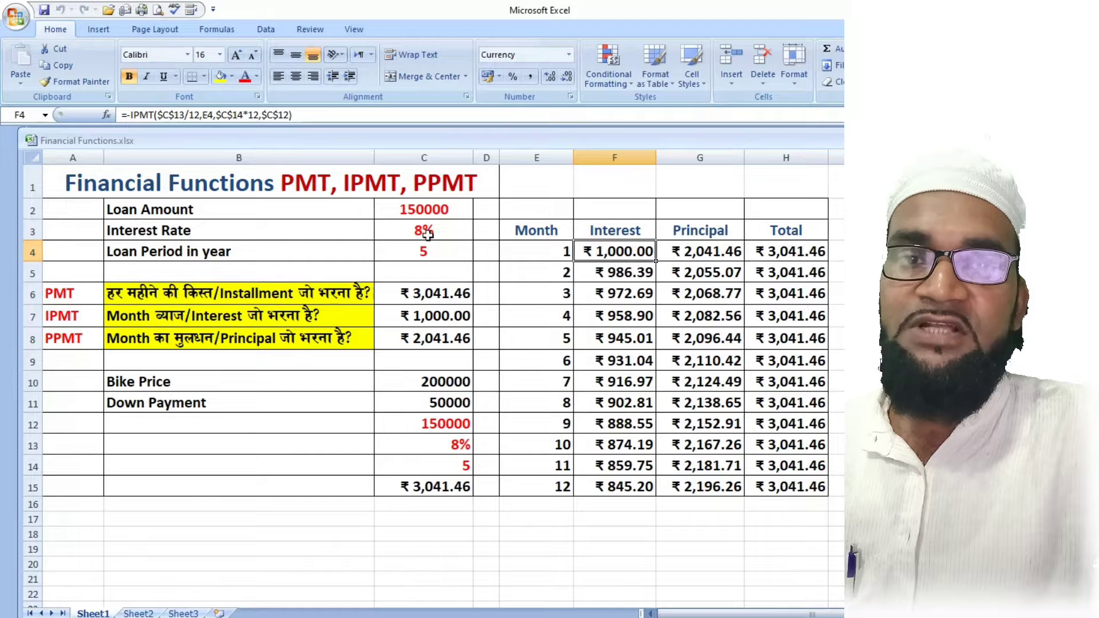
drag(440, 211, 437, 485)
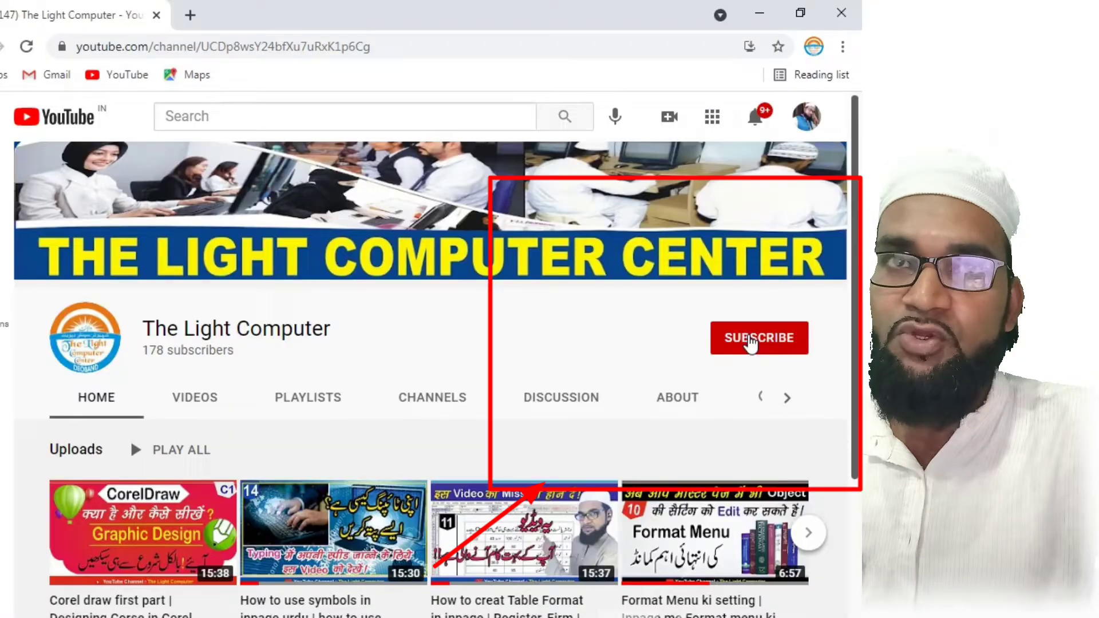
Subscribe to The Light Computer channel on YouTube and set its notifications to All.
click(751, 342)
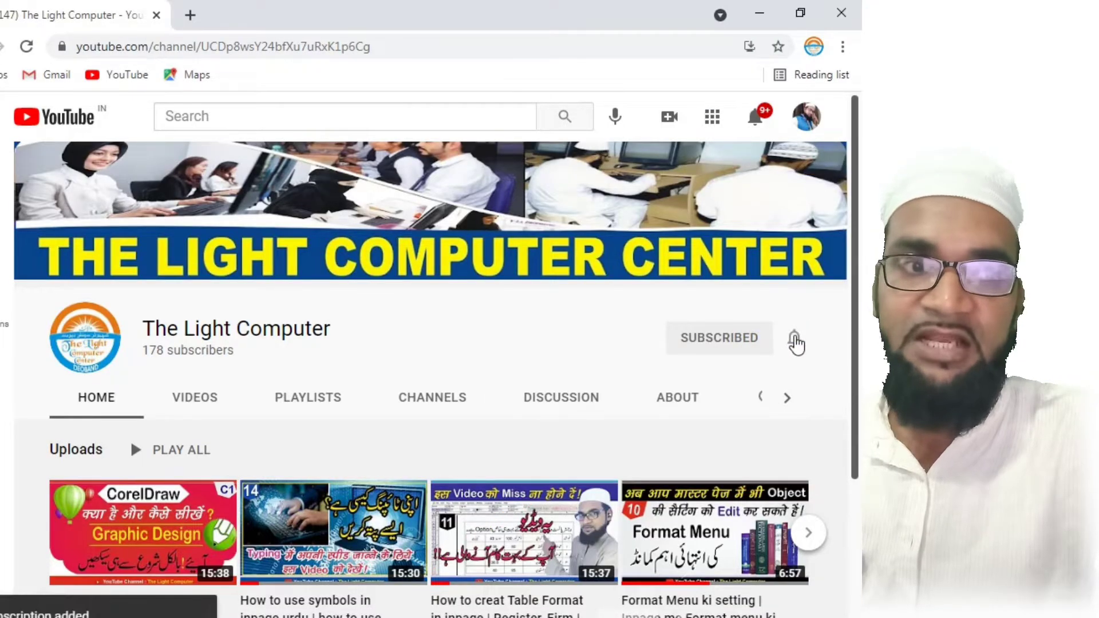
click(794, 341)
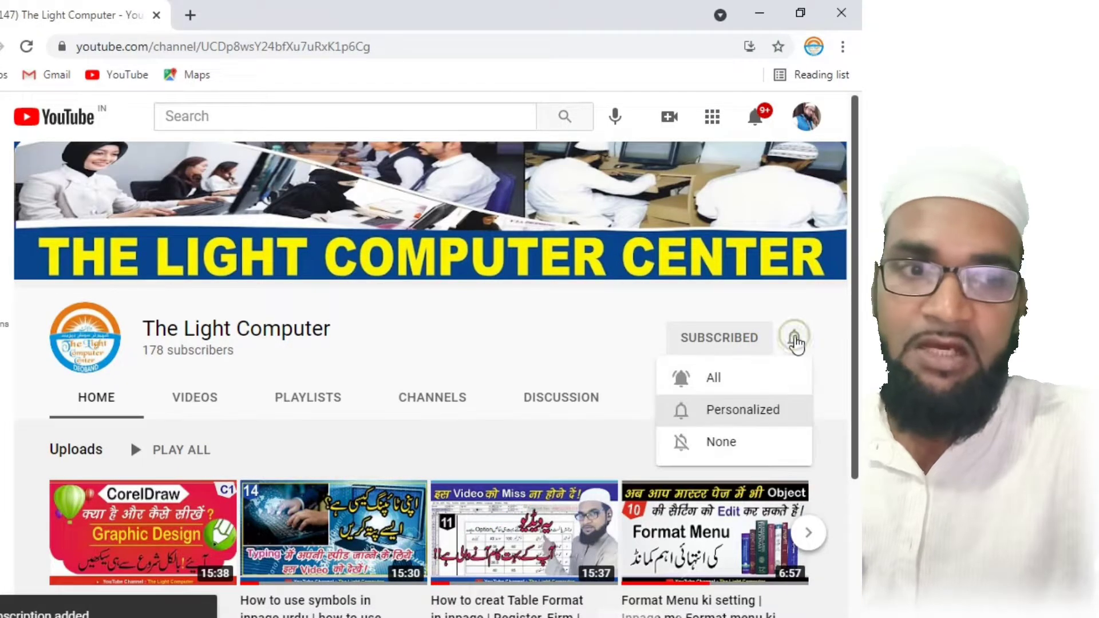
click(715, 379)
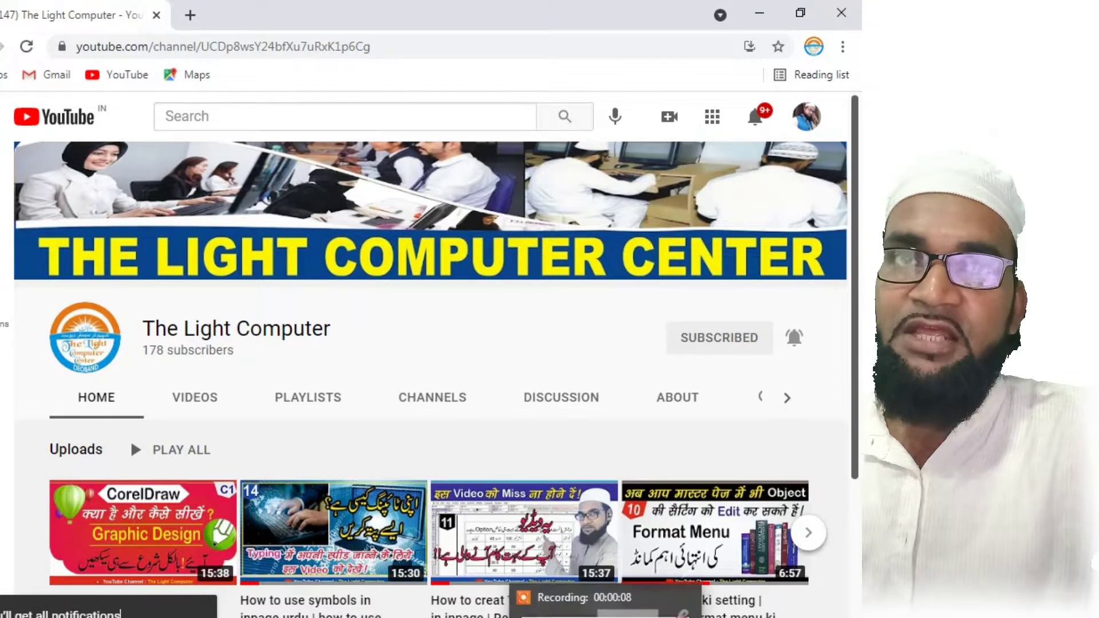
click(590, 608)
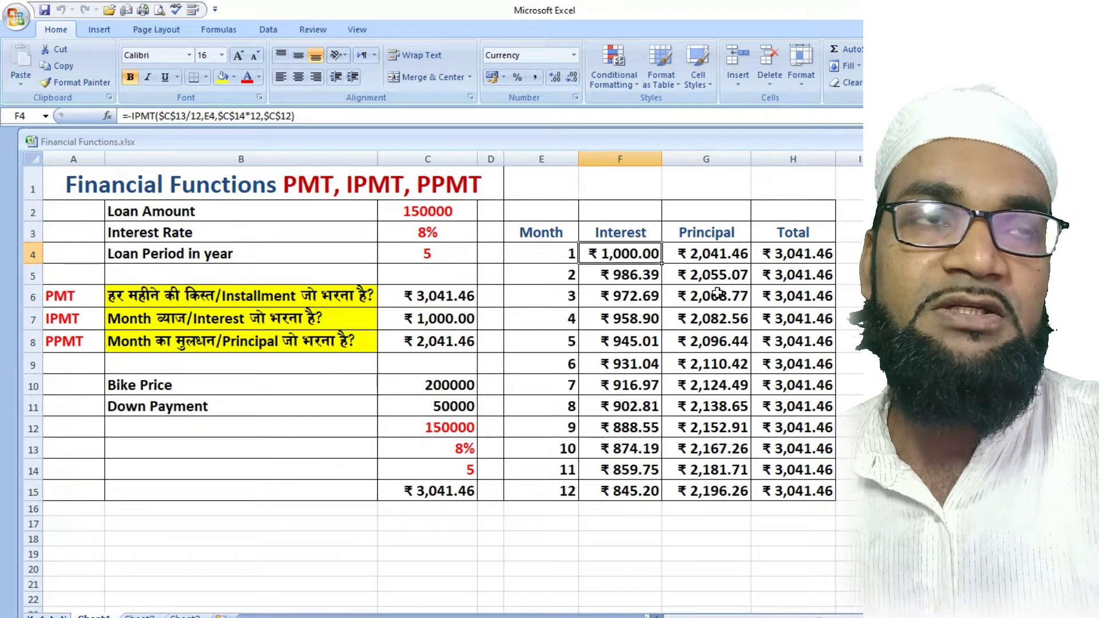
Clear the loan values and results in C2:C15 and the monthly schedule entries in E4:H15.
drag(441, 213, 435, 490)
key(Delete)
drag(812, 255, 538, 486)
key(Delete)
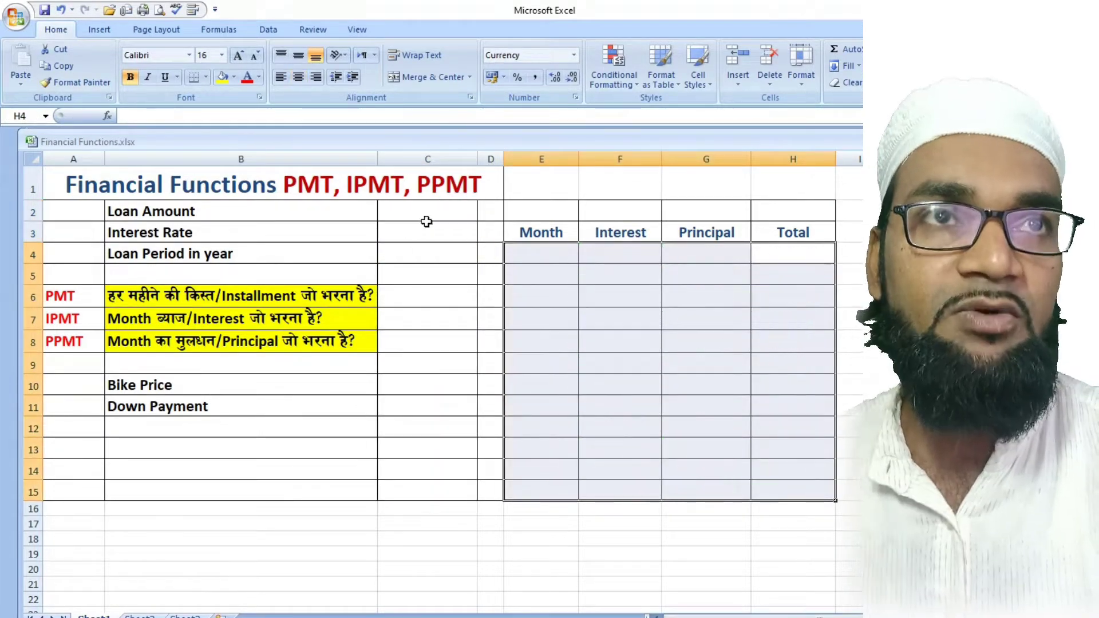
Set the number format of the emptied cells C2:C15 to General.
click(574, 54)
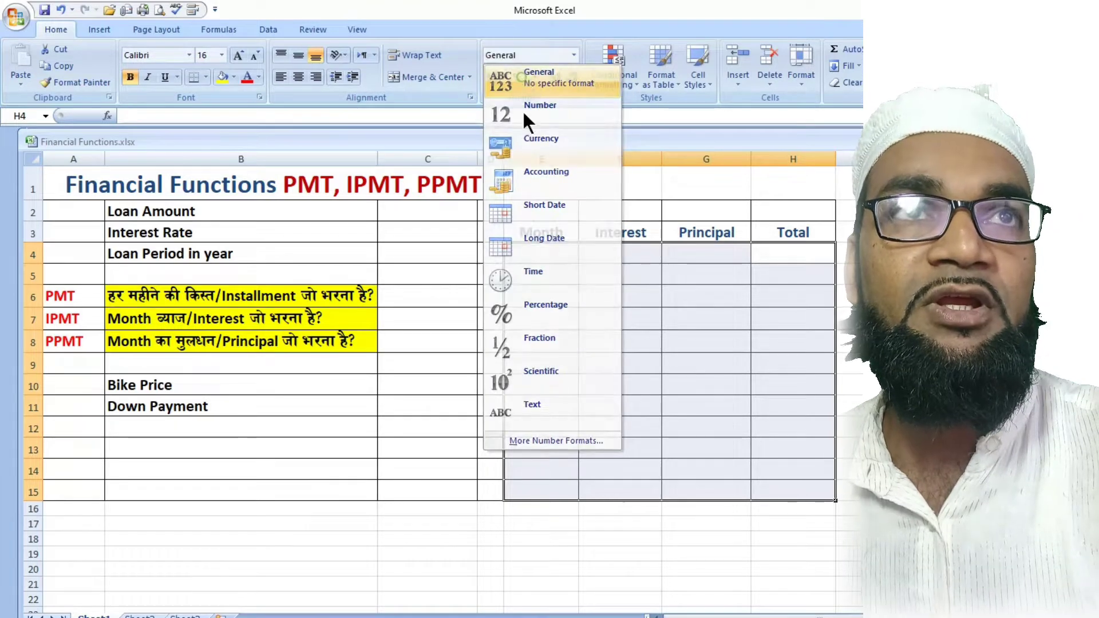
click(441, 201)
drag(441, 201, 439, 492)
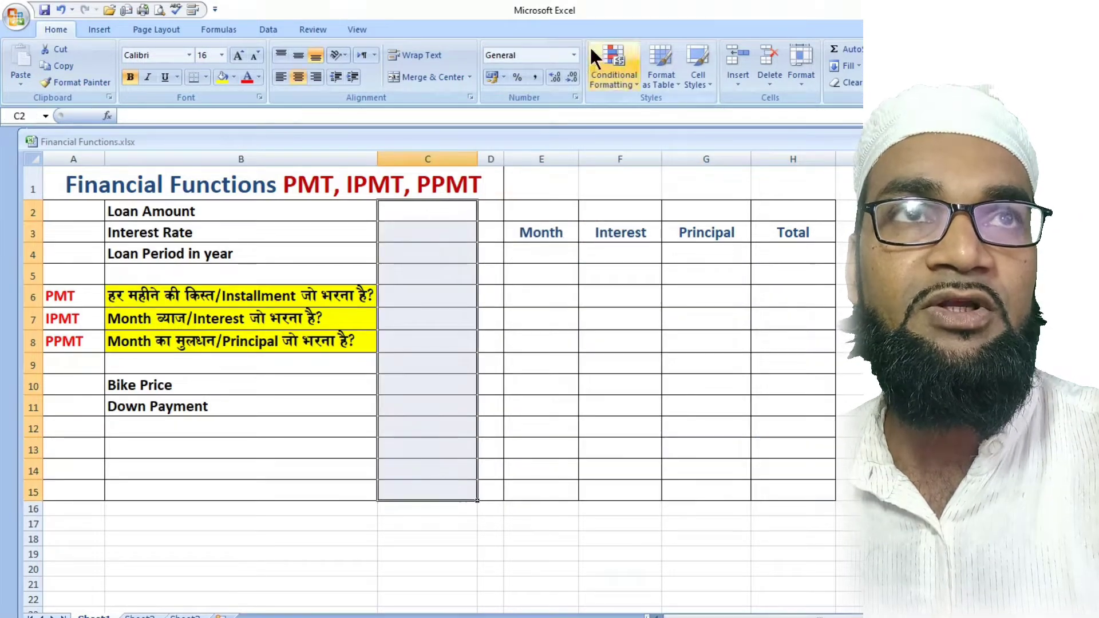
click(569, 56)
click(574, 55)
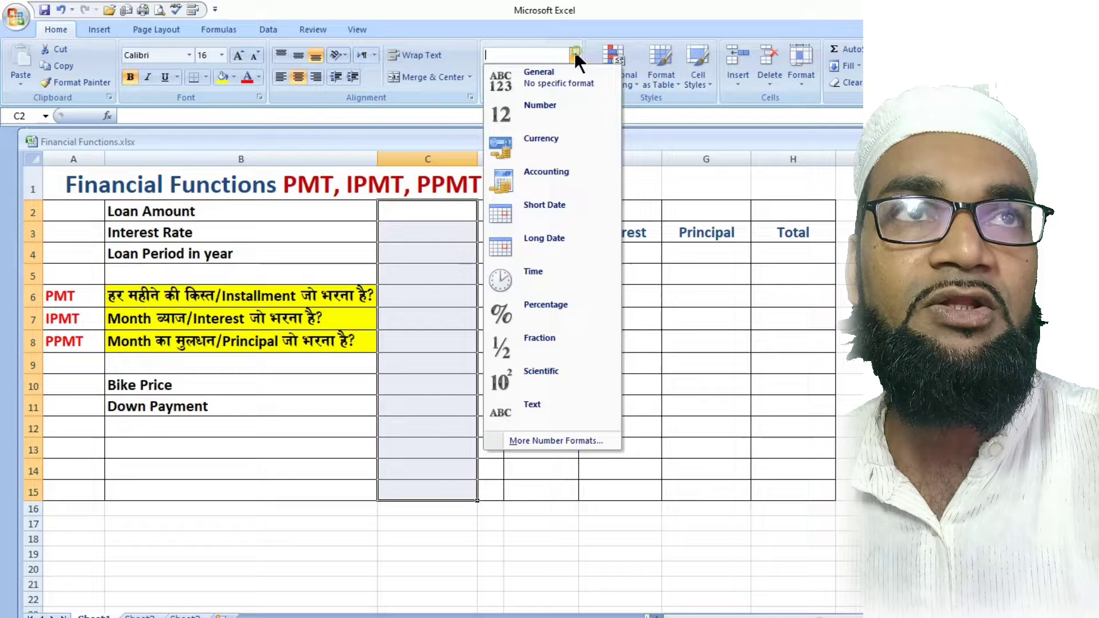
click(539, 84)
click(442, 259)
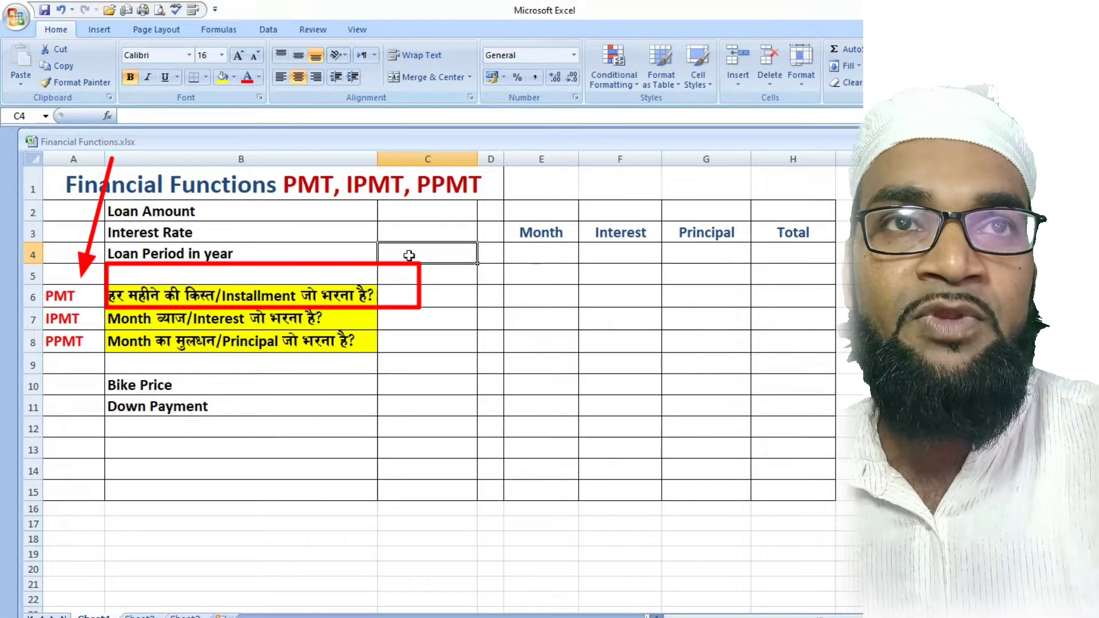
Enter the loan amount 150000 in C2, the interest rate 8% in C3 and the loan period 5 in C4.
click(415, 216)
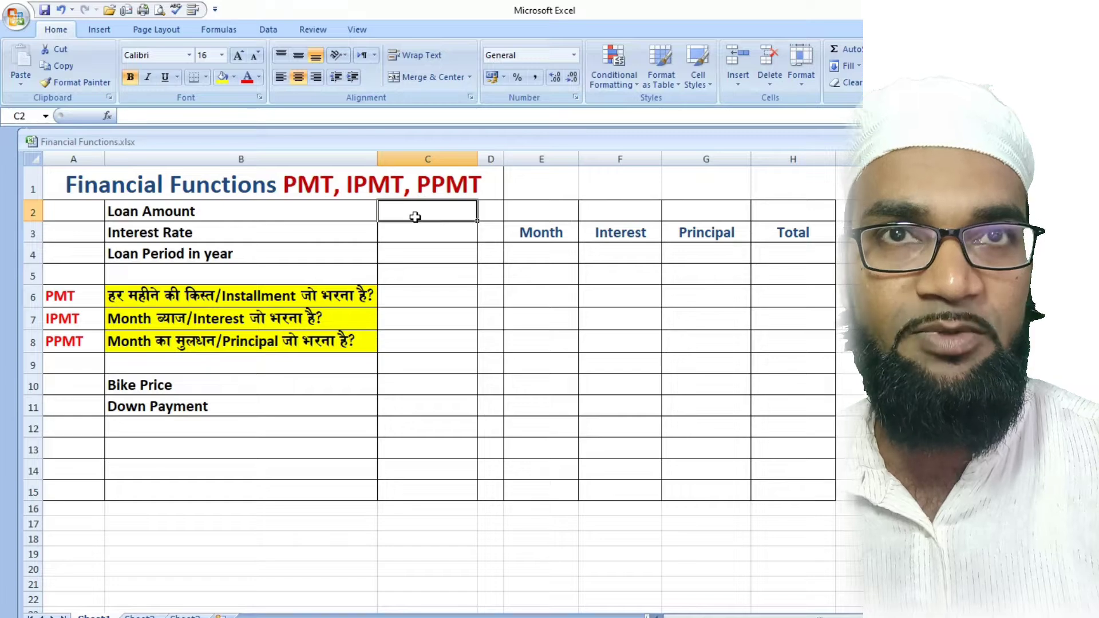
text(1500)
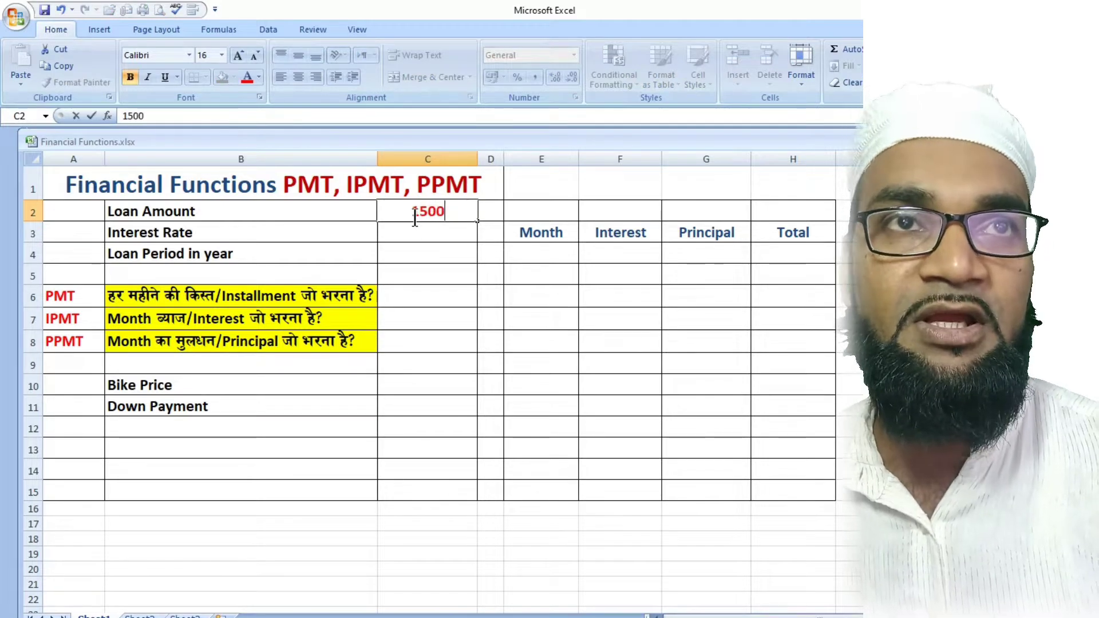
text(00)
key(Return)
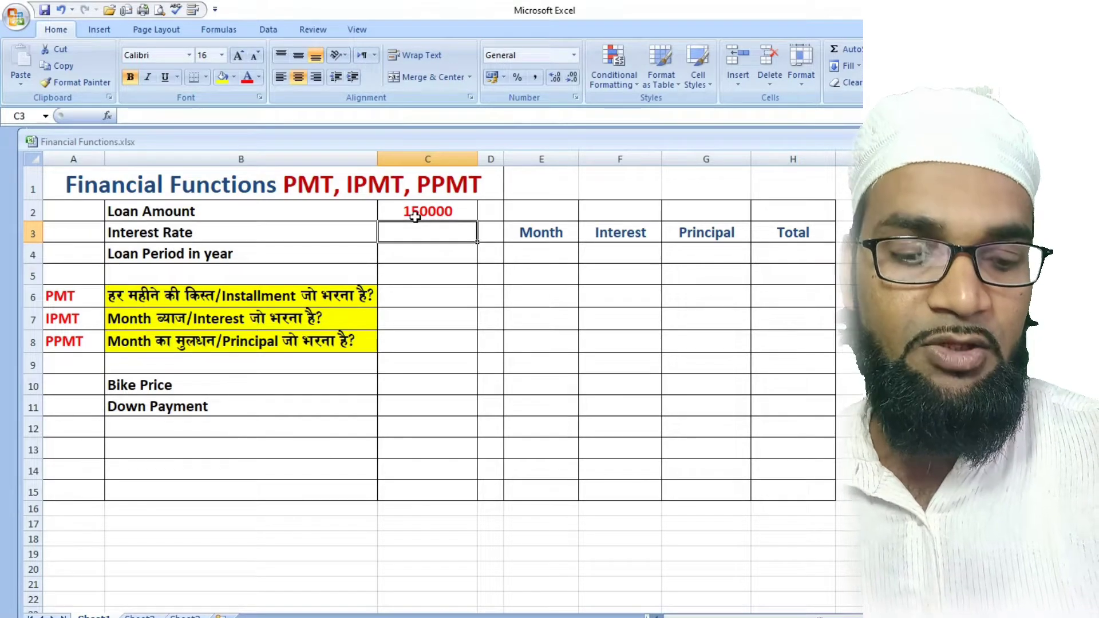
text(8)
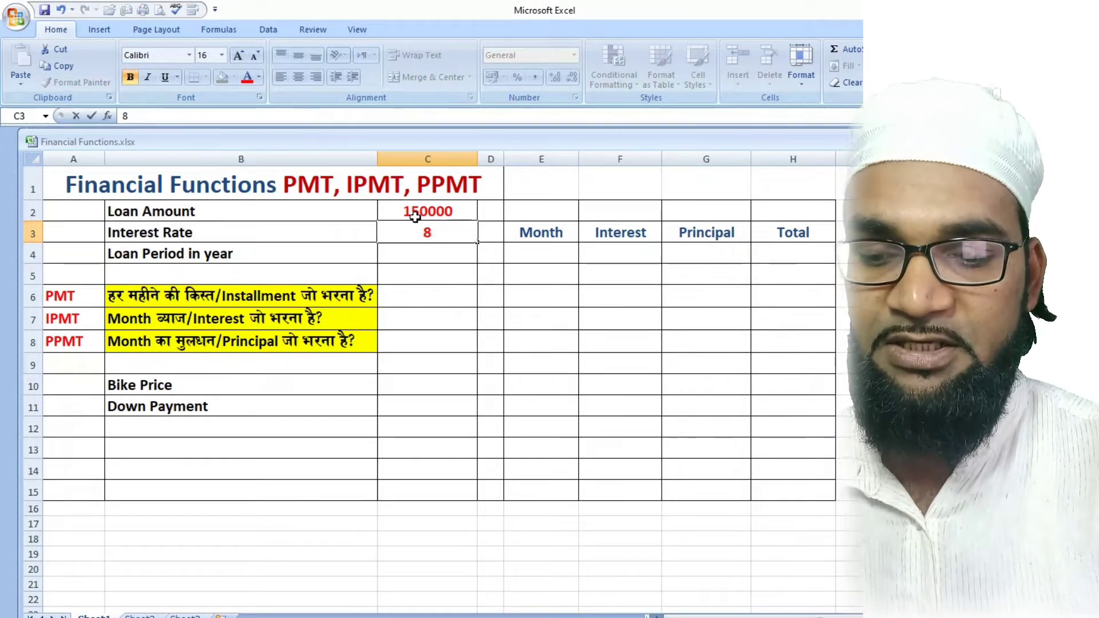
text(%)
key(Return)
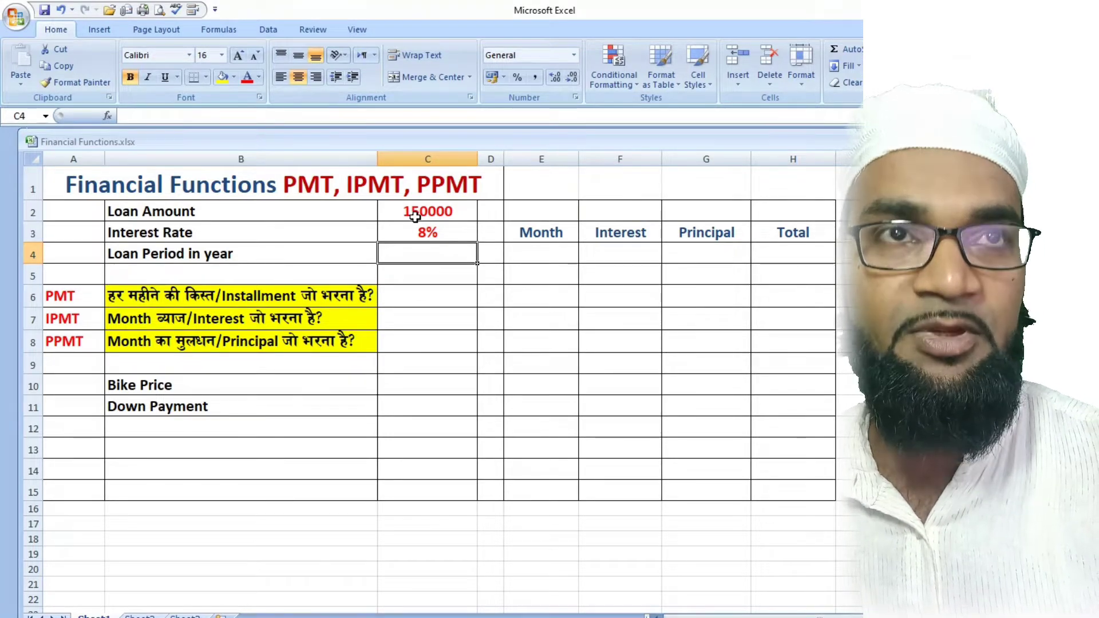
text(5)
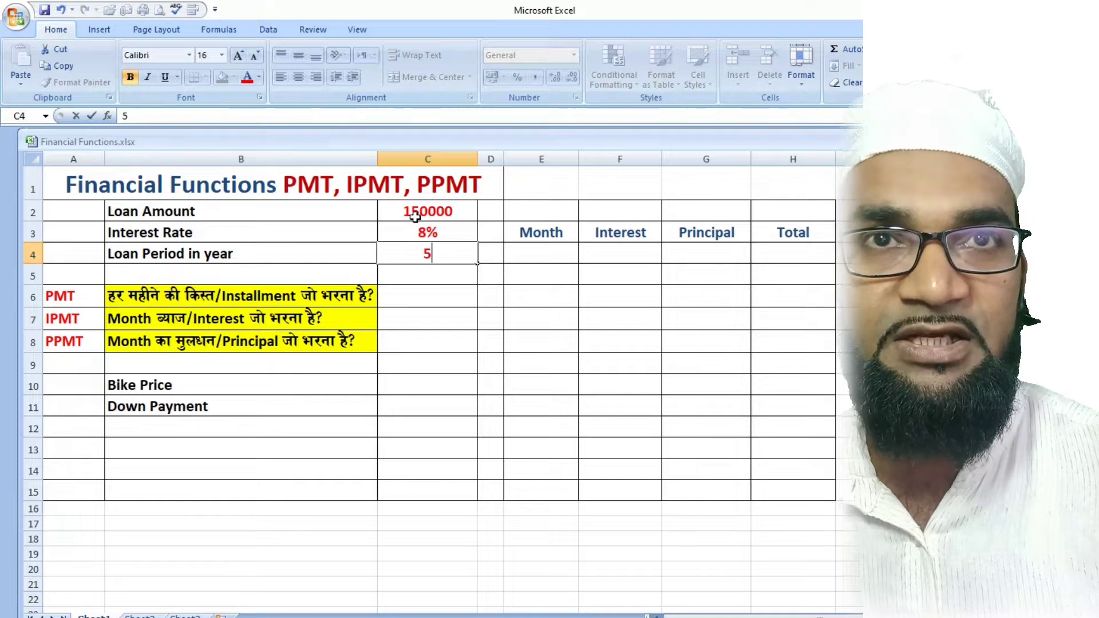
key(Return)
Calculate the monthly installment in C6 with the formula =PMT(C3/12,C4*12,C2).
key(Down)
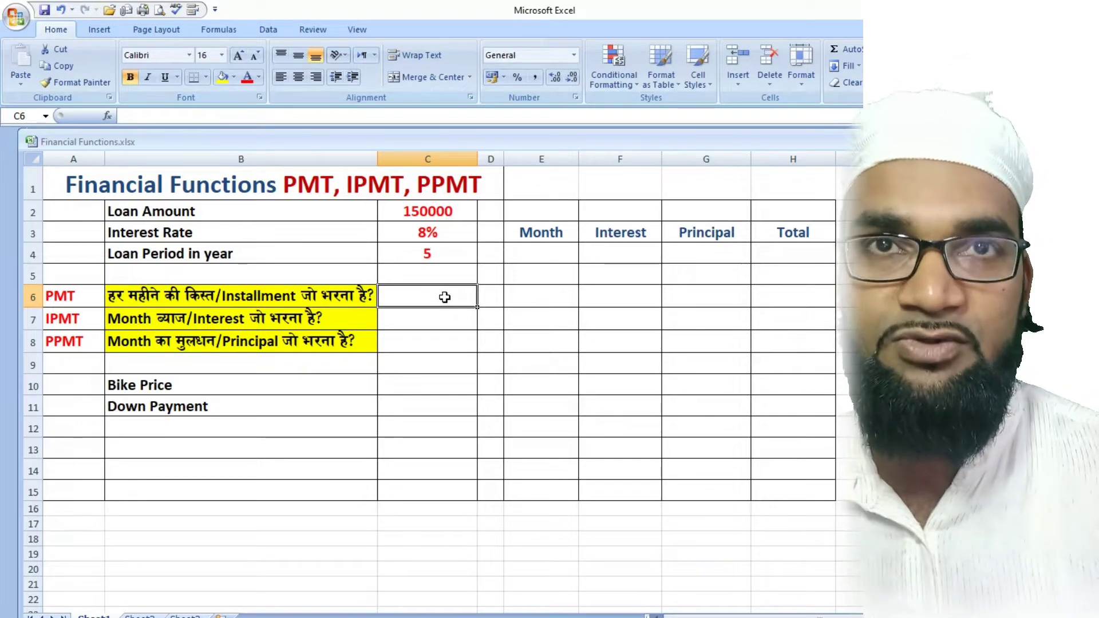
text(=)
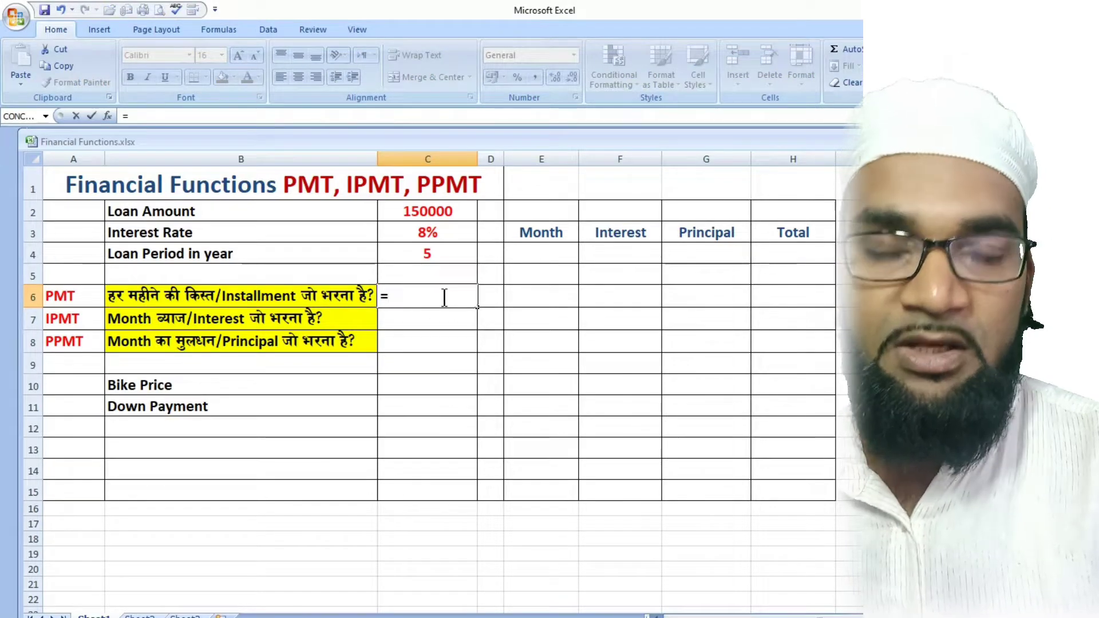
text(pmt)
key(Tab)
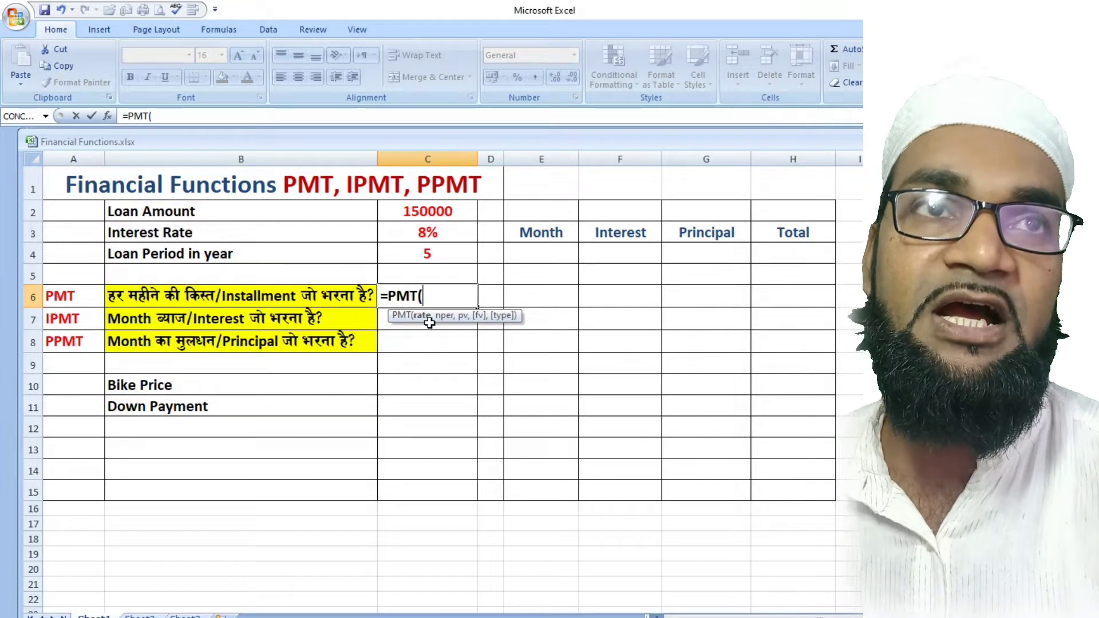
click(438, 235)
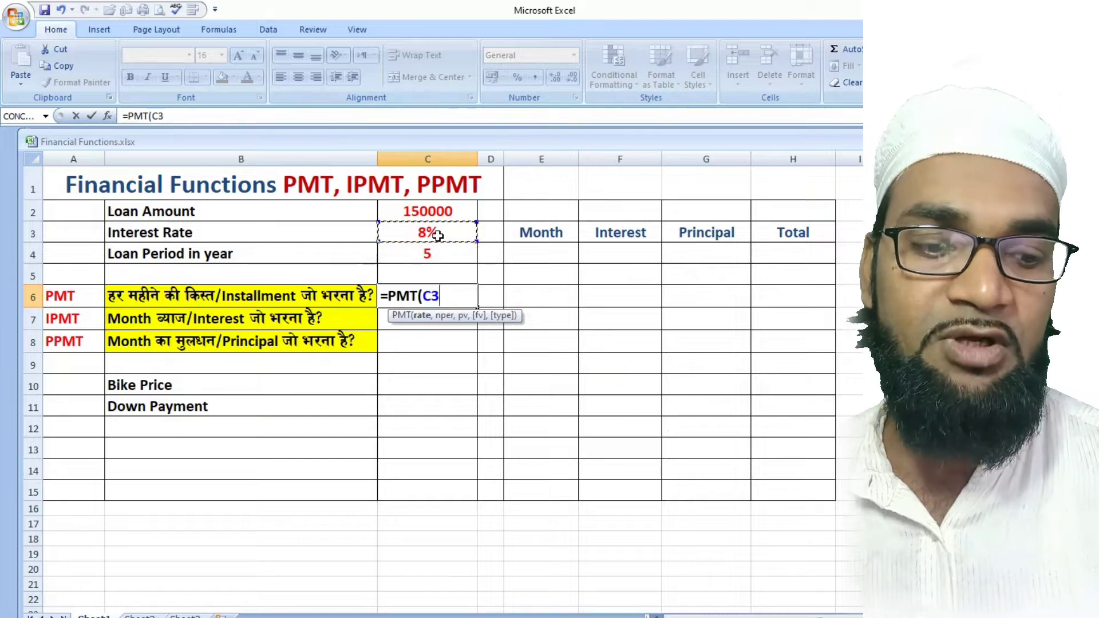
text(/12)
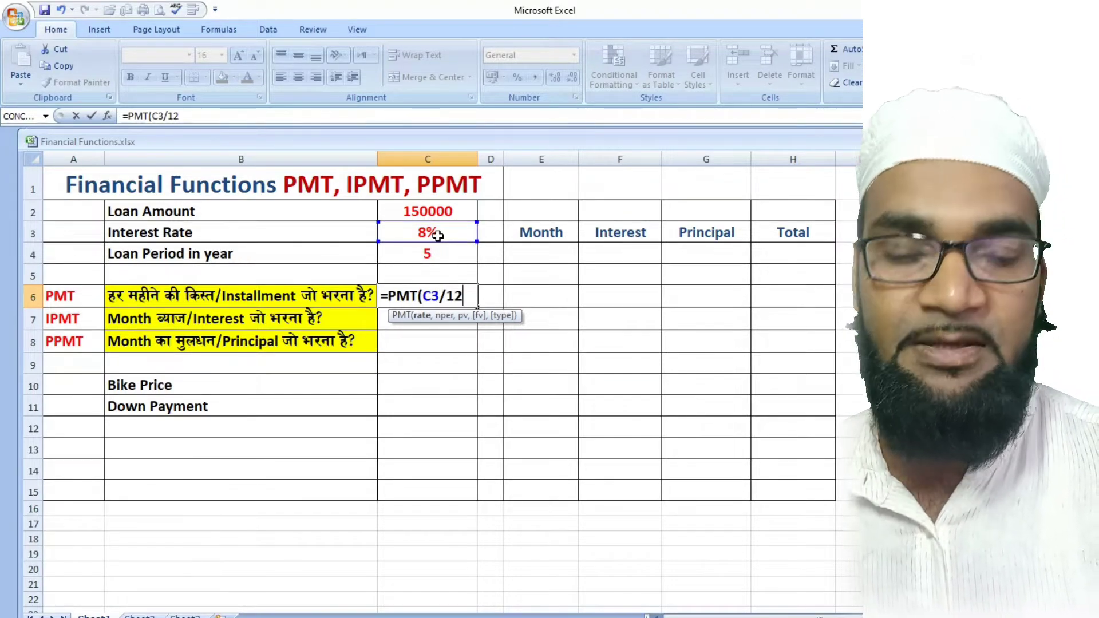
text(,)
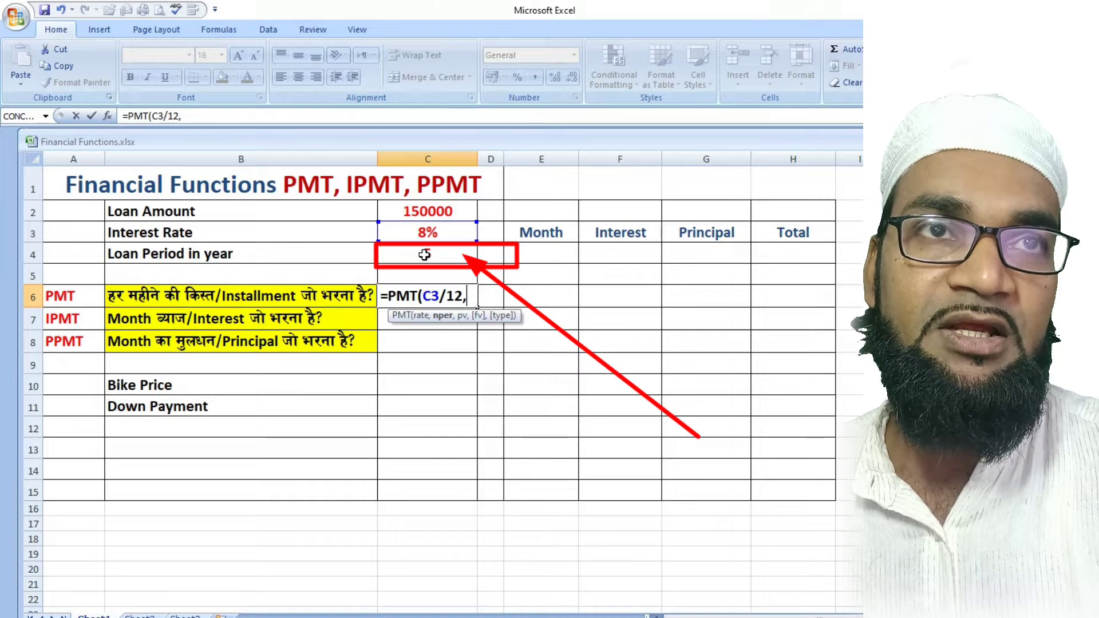
click(431, 255)
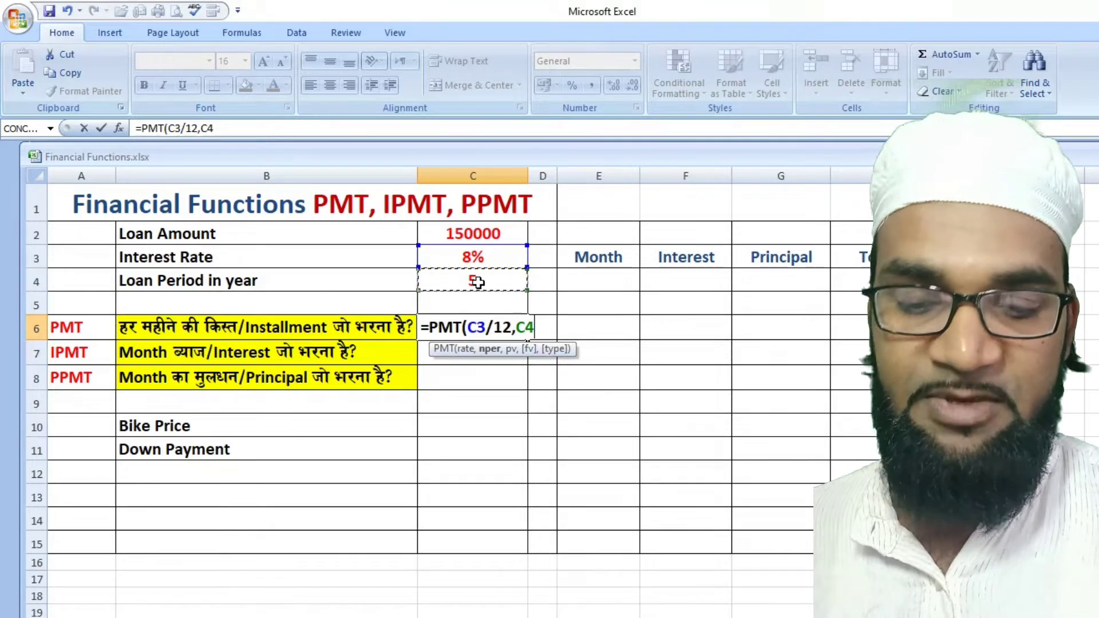
text(*)
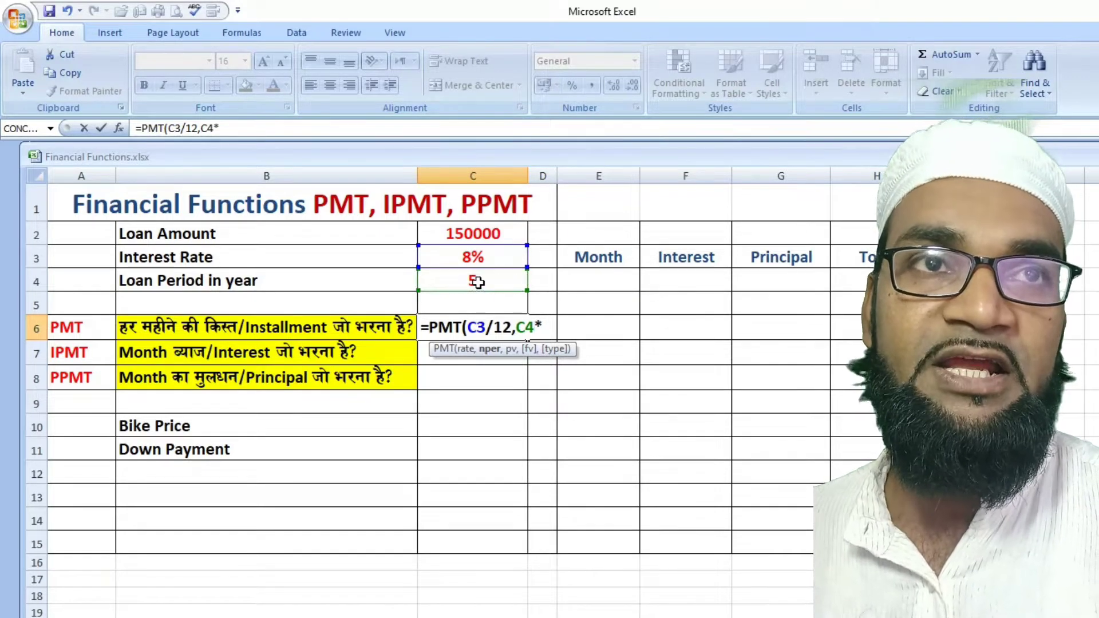
text(12)
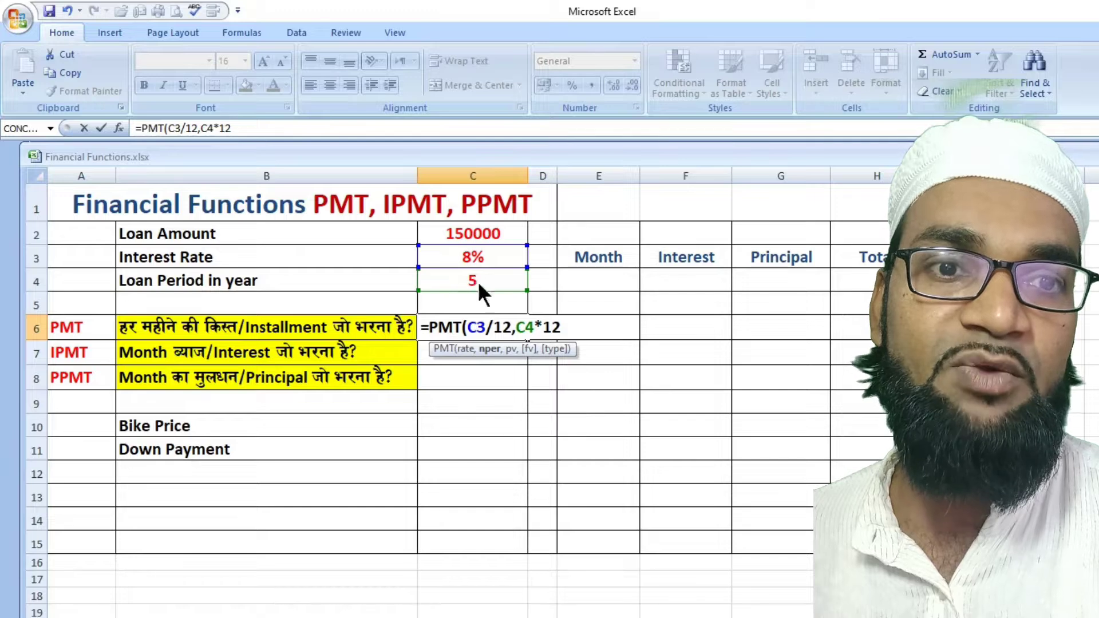
text(,)
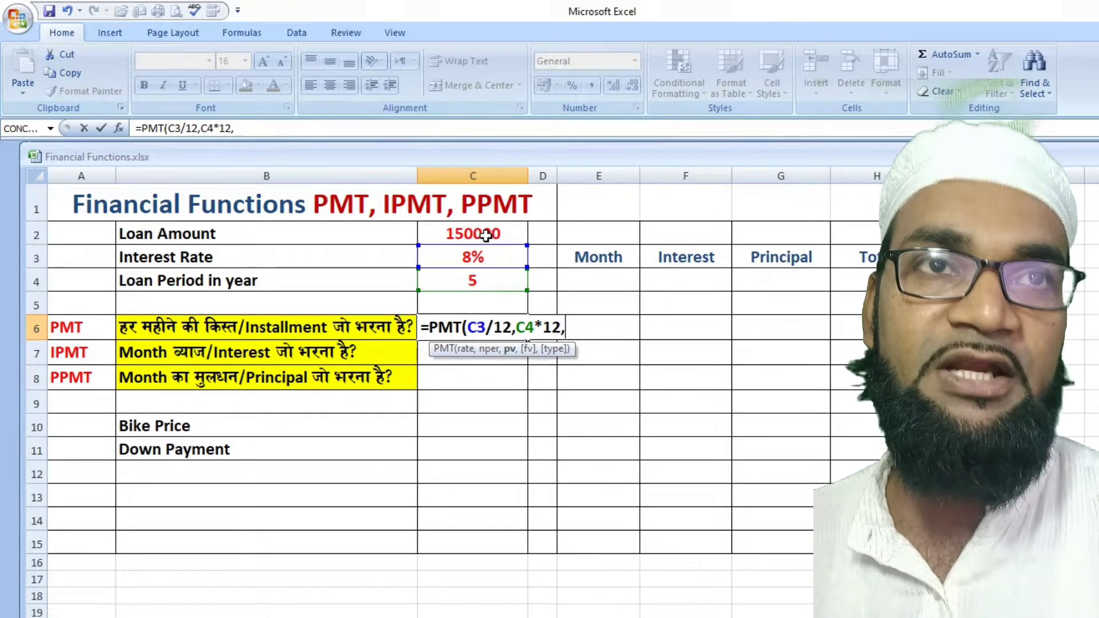
click(486, 235)
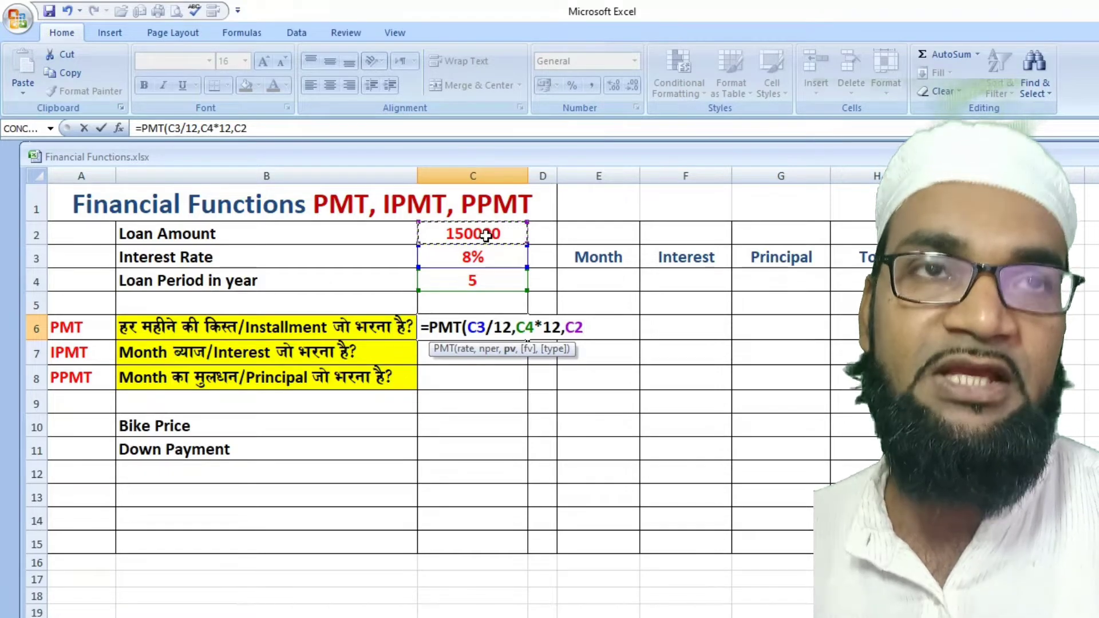
text())
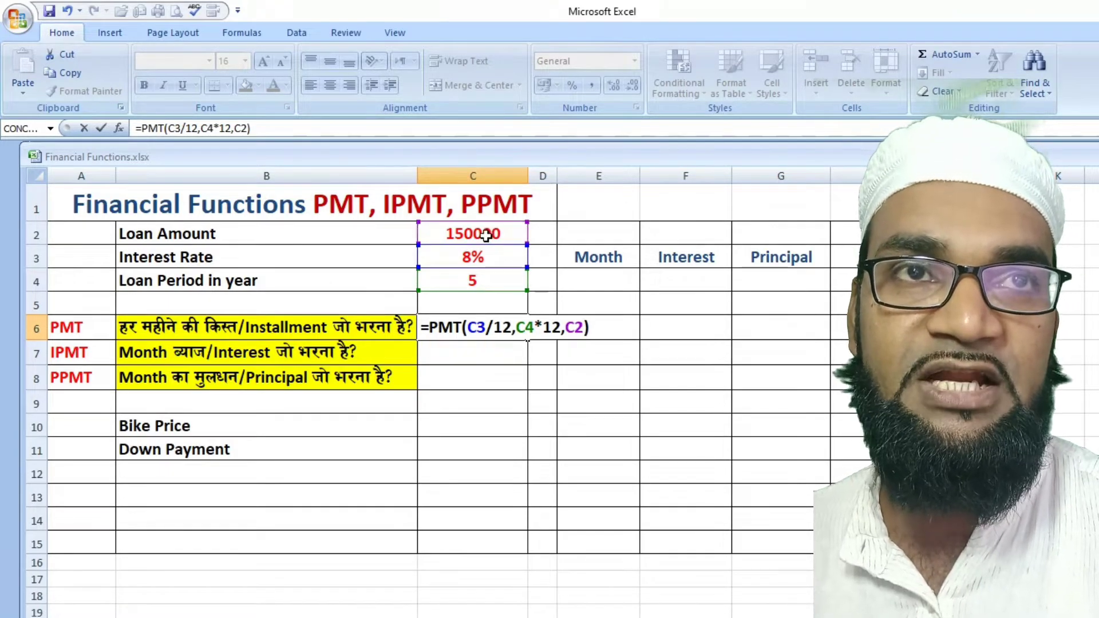
key(Return)
Put a minus sign before PMT in the C6 formula, making it =-PMT(C3/12,C4*12,C2), and apply the Comma Style number format.
key(Up)
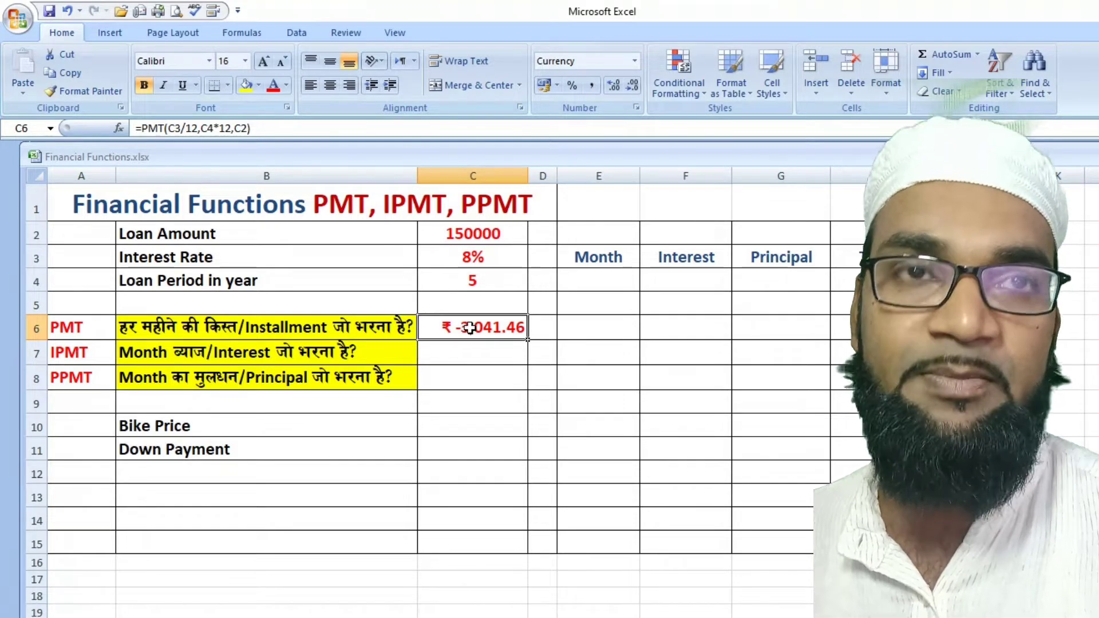
double_click(469, 330)
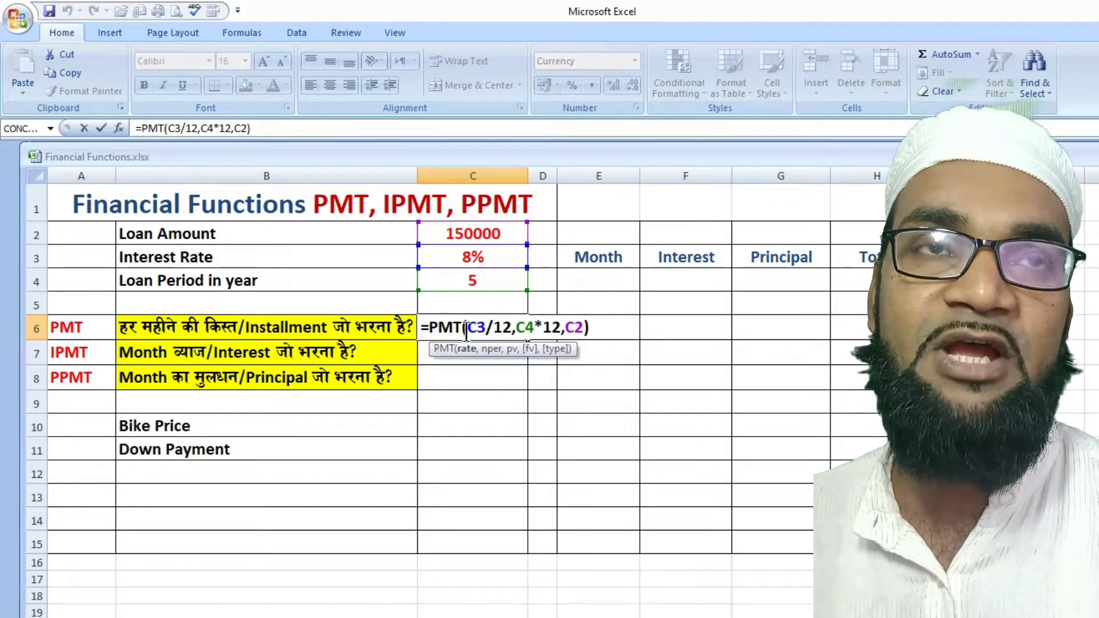
click(434, 334)
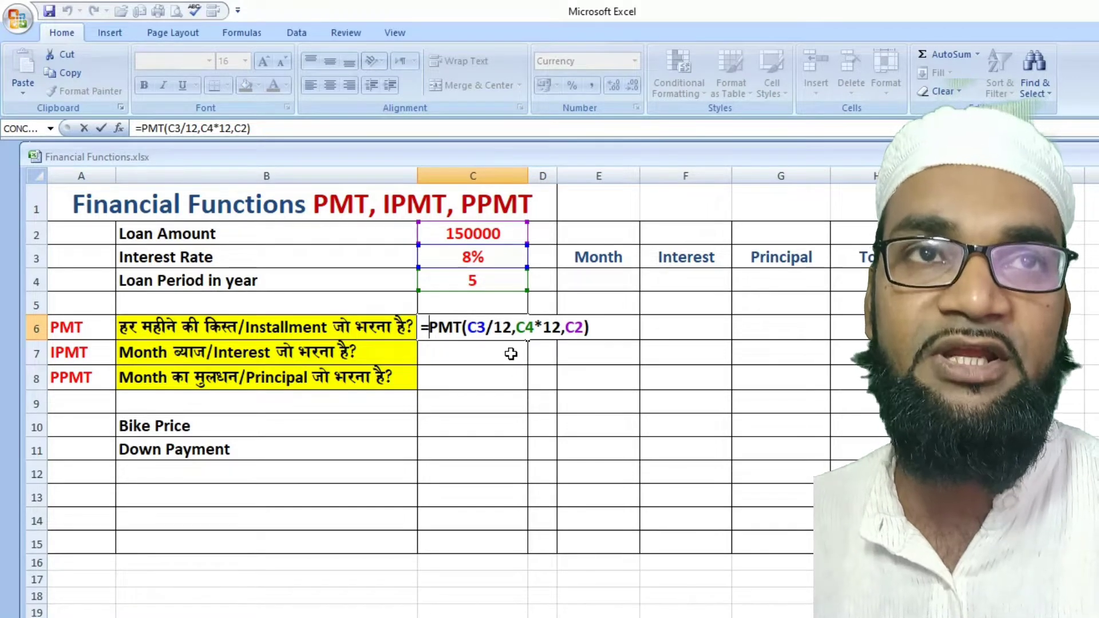
text(-)
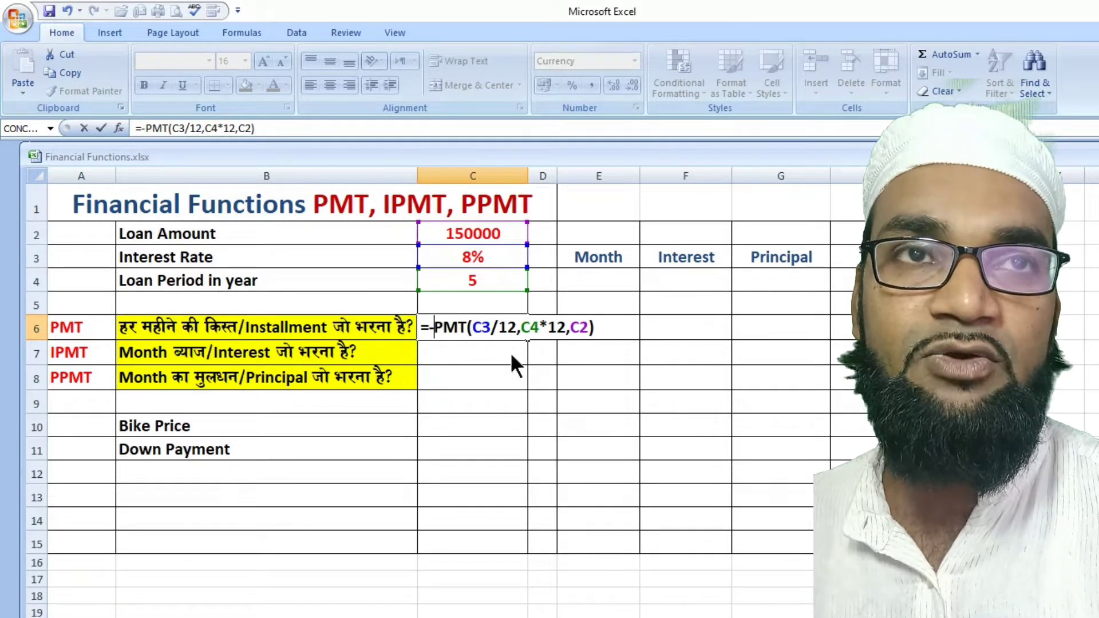
key(Return)
key(Up)
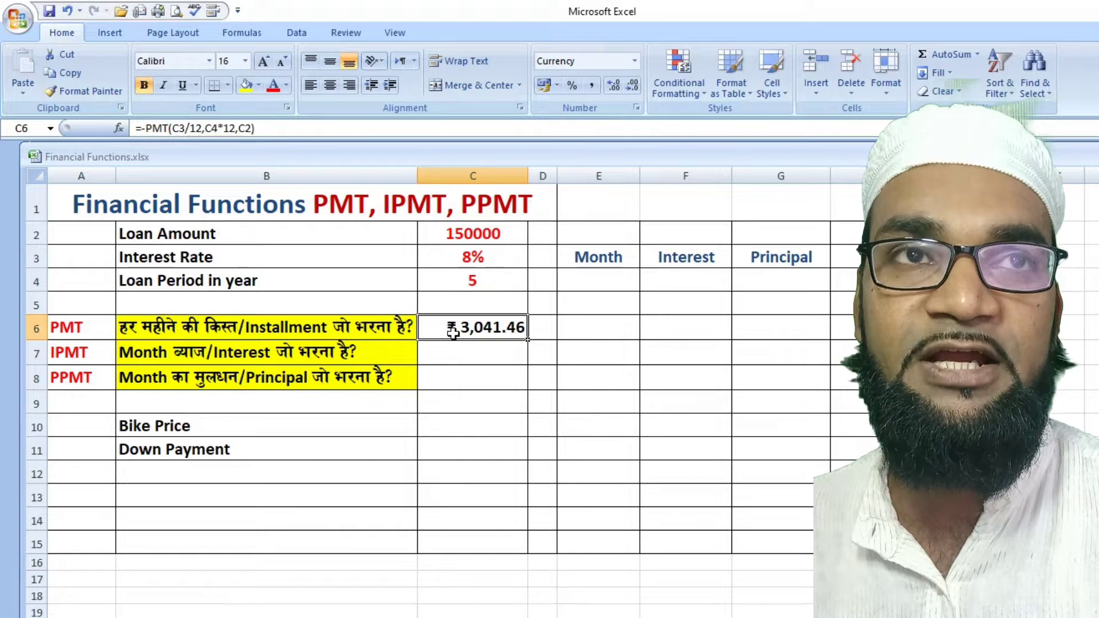
click(592, 85)
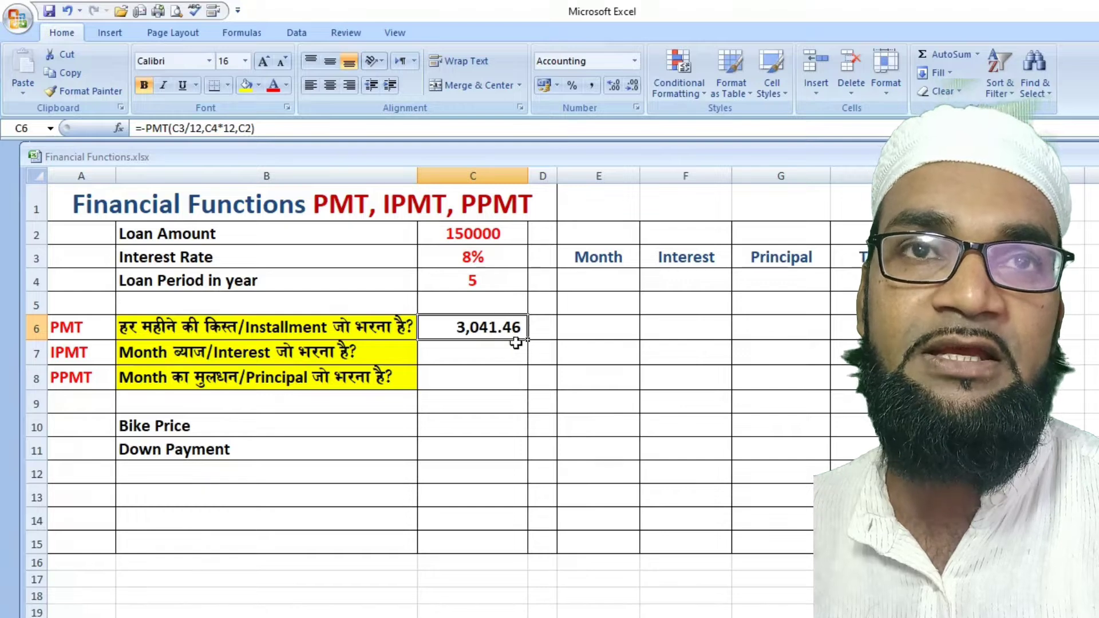
Enter the bike price 200000 in C10 and the down payment 50000 in C11.
click(485, 427)
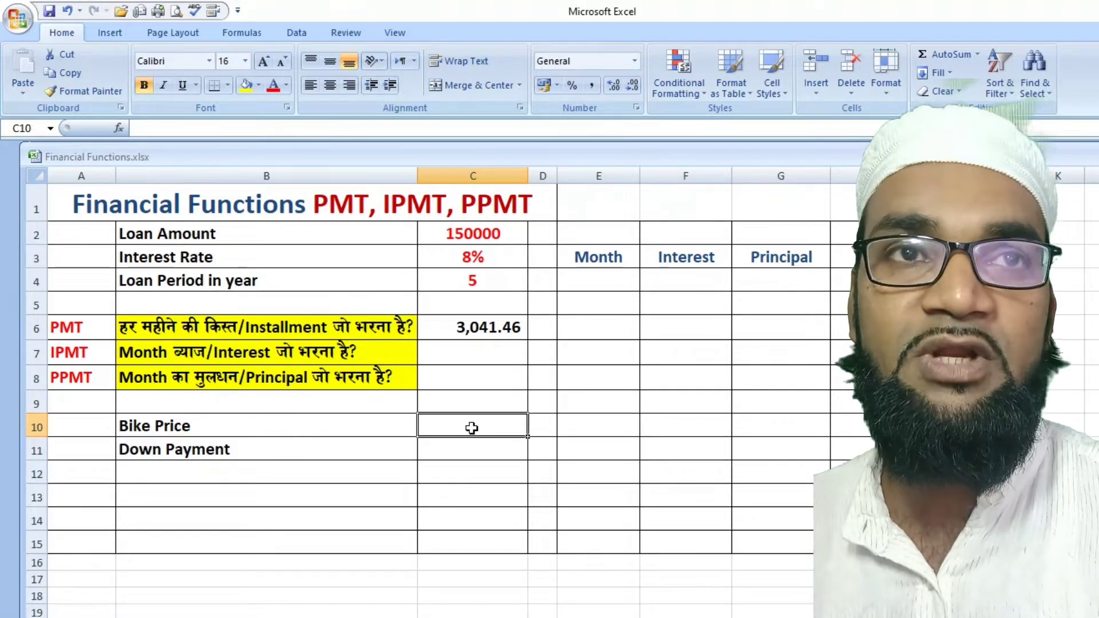
text(200000)
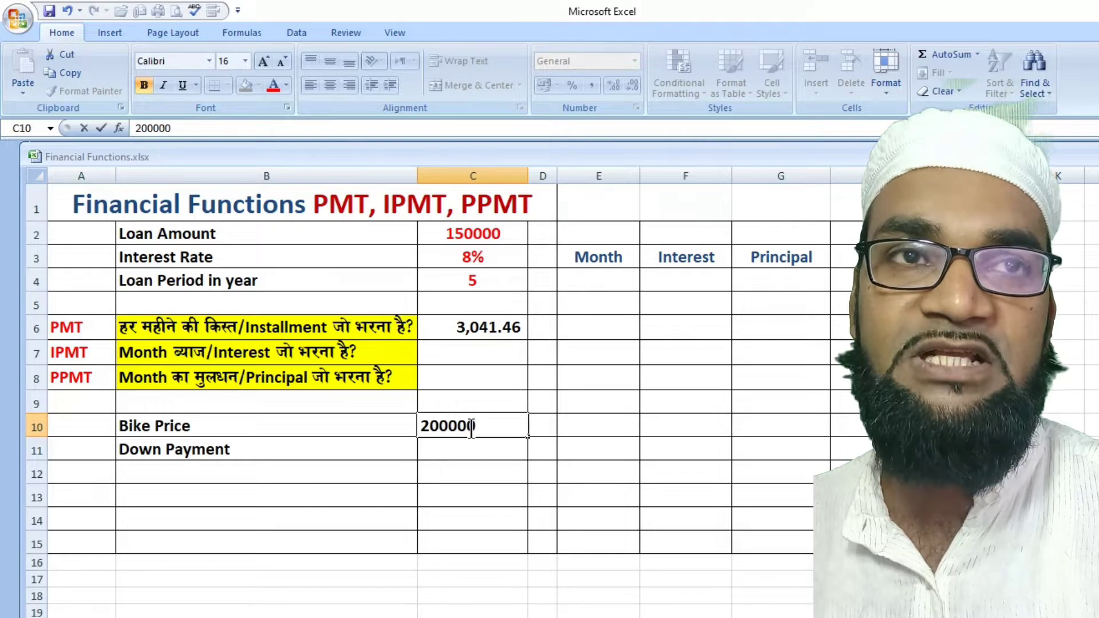
click(478, 447)
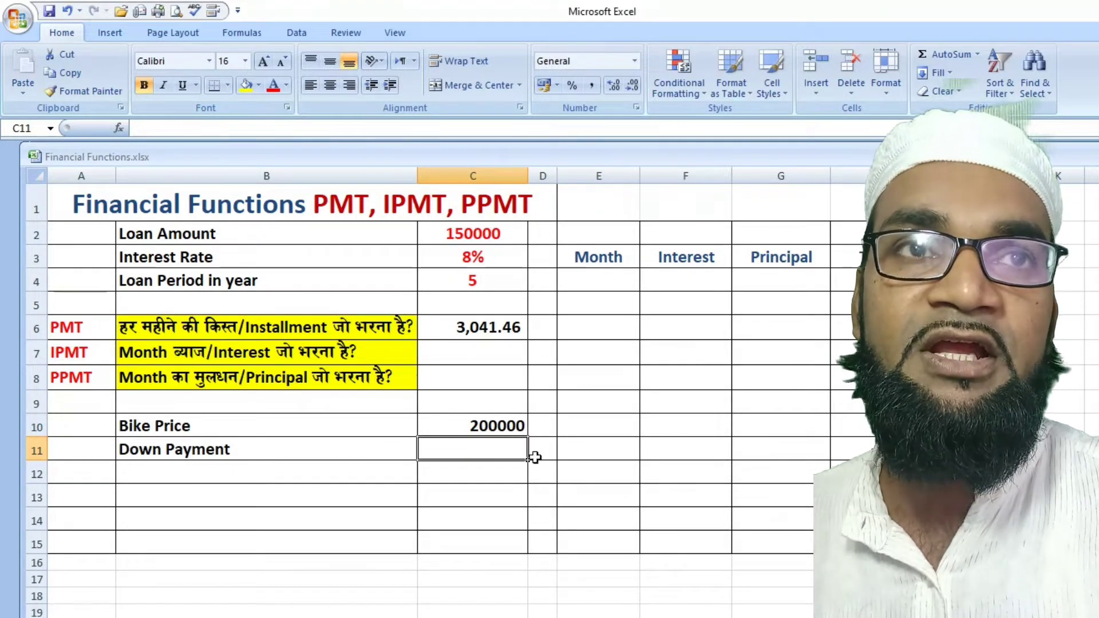
text(50000)
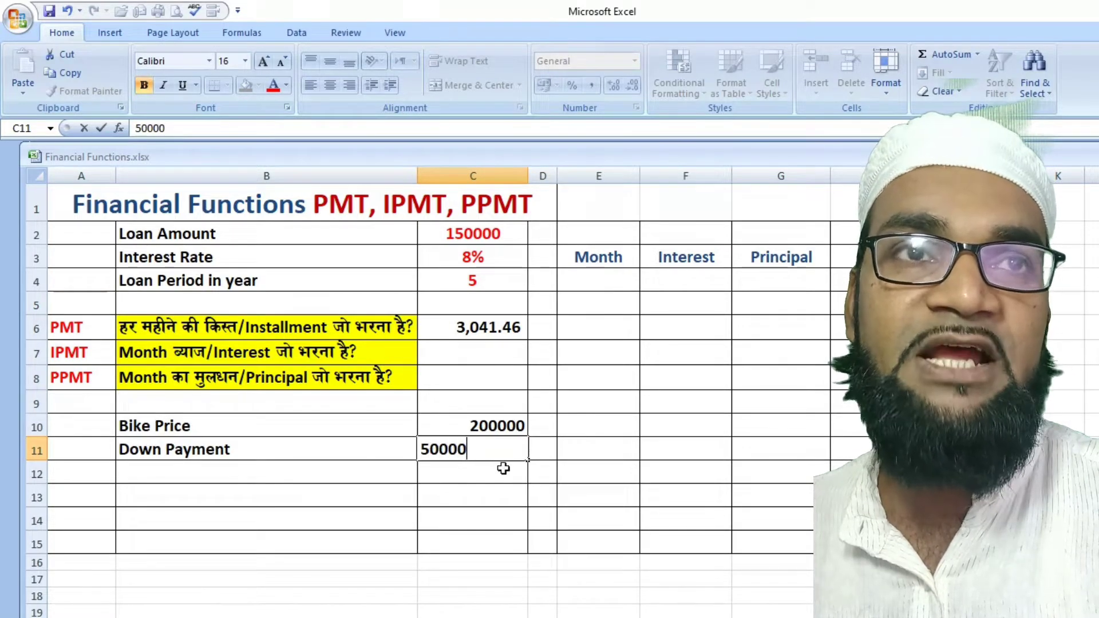
click(503, 426)
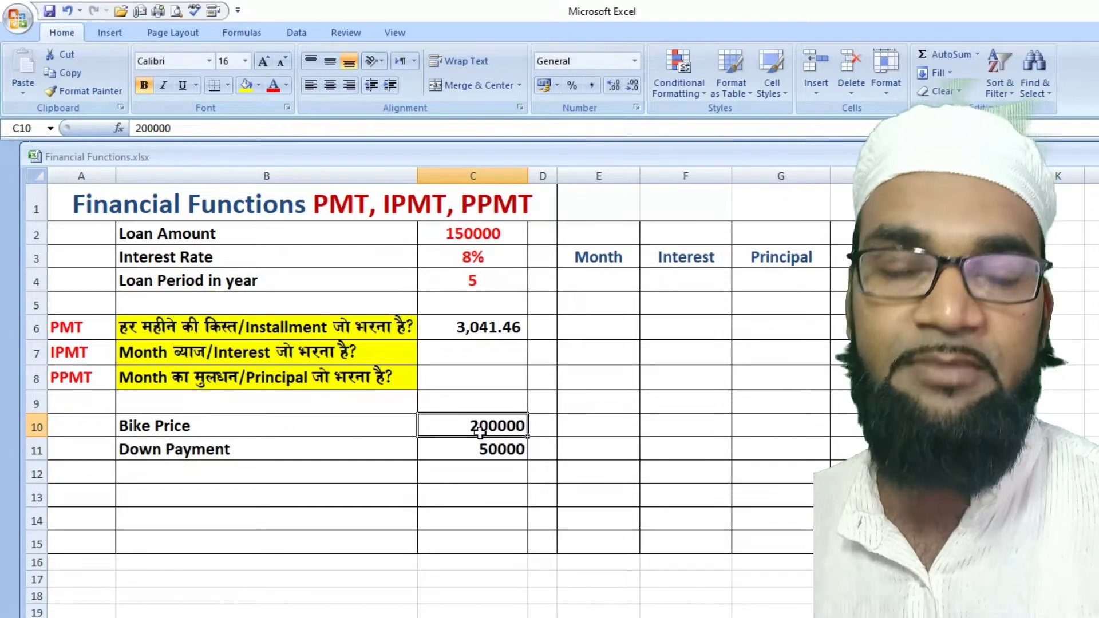
click(503, 449)
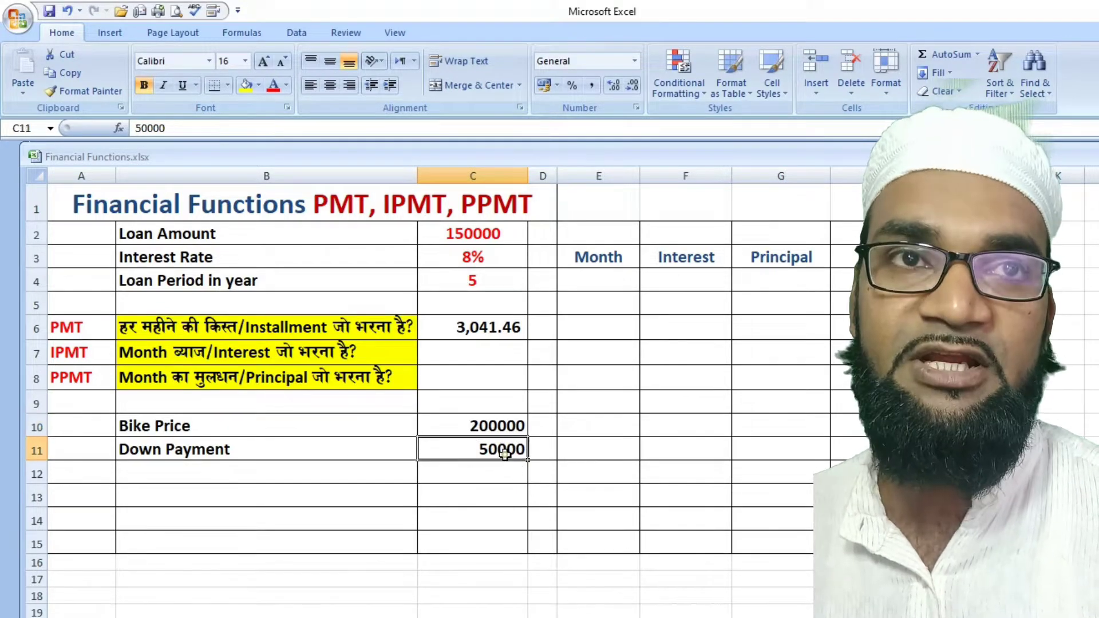
Calculate the remaining loan amount in C12 with the formula =SUM(C10-C11).
click(477, 479)
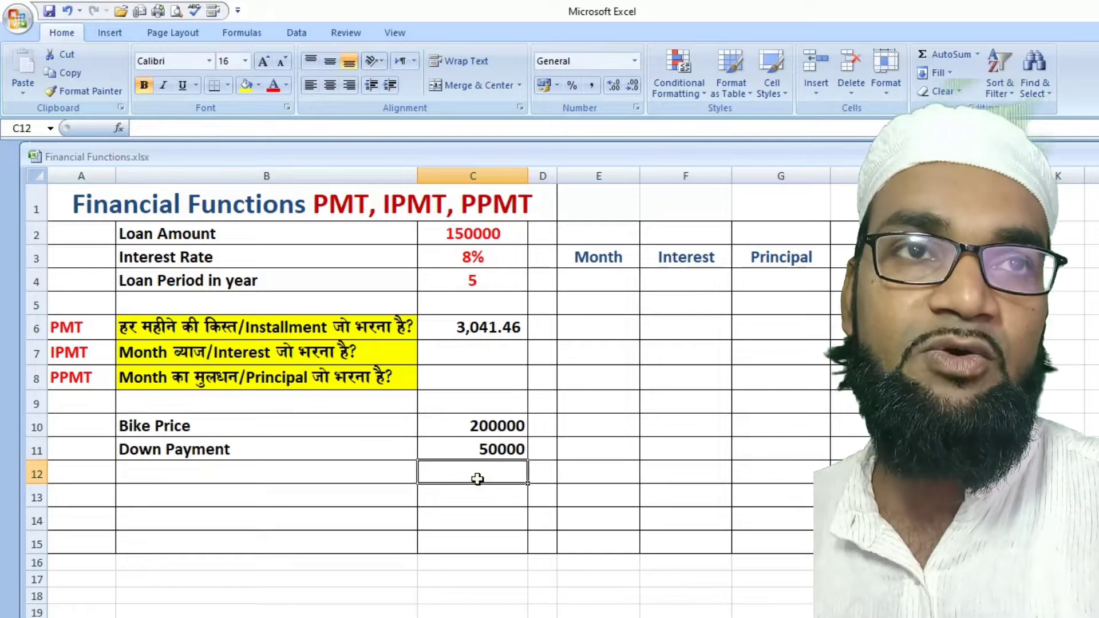
text(=sum)
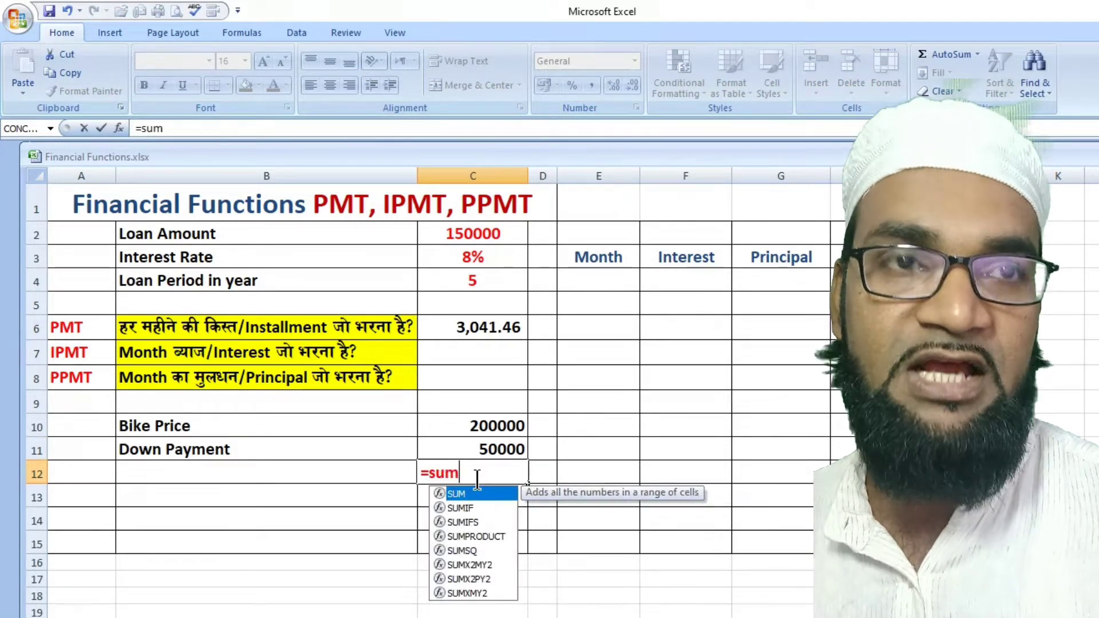
key(Tab)
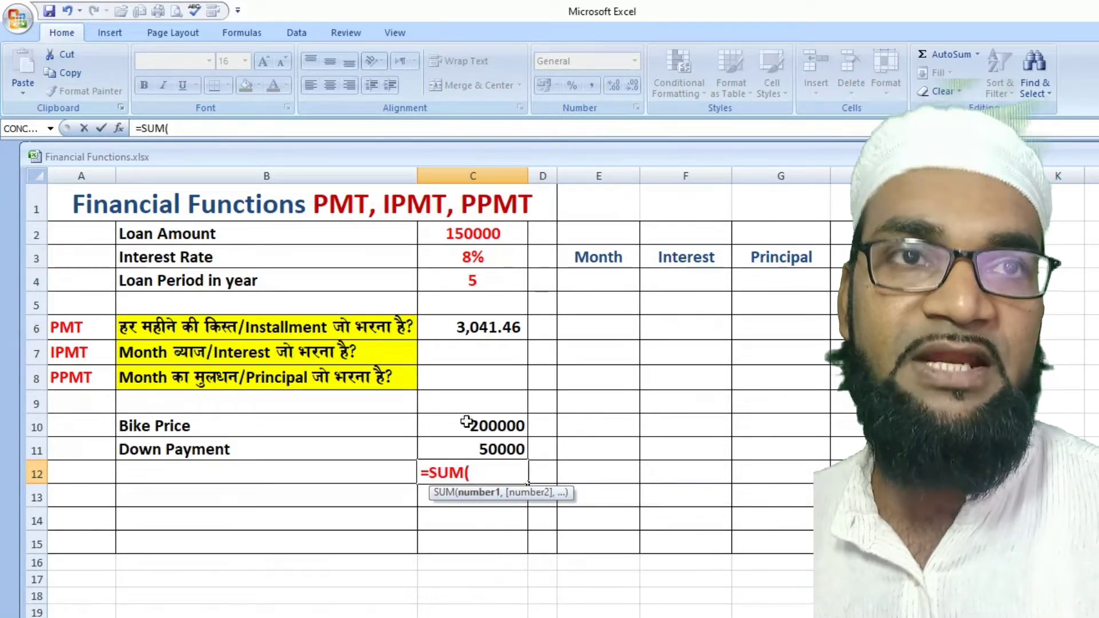
click(497, 427)
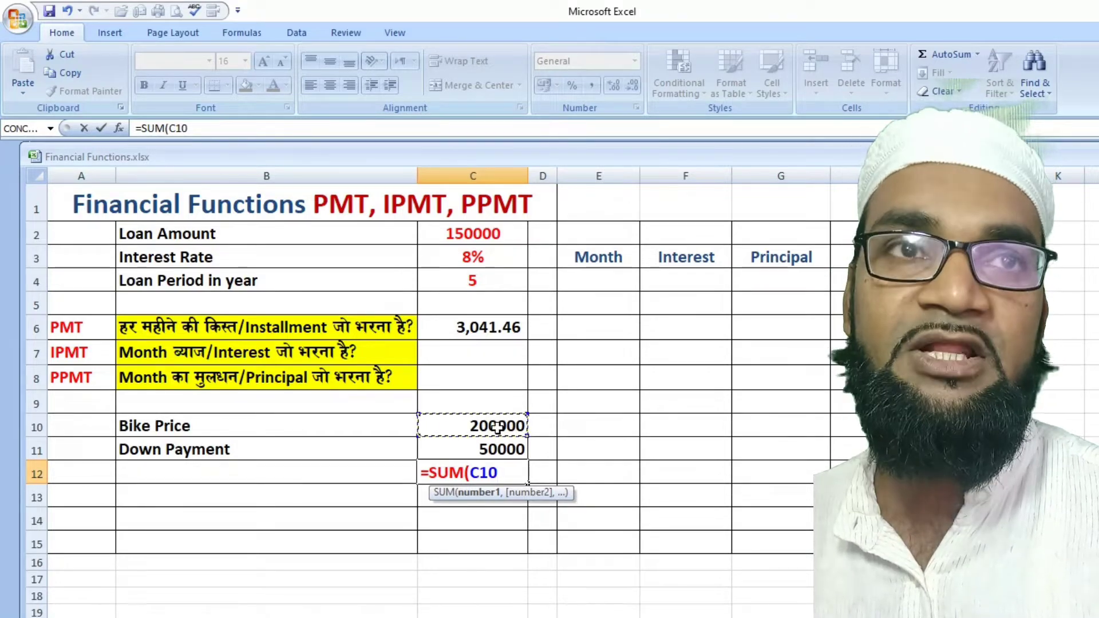
text(-)
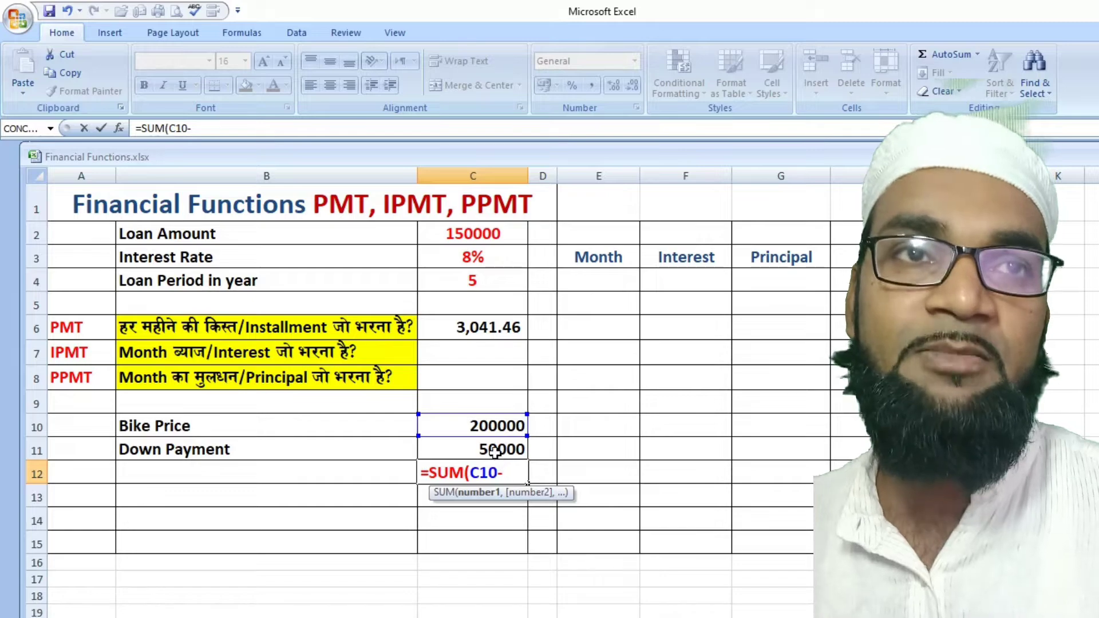
click(494, 451)
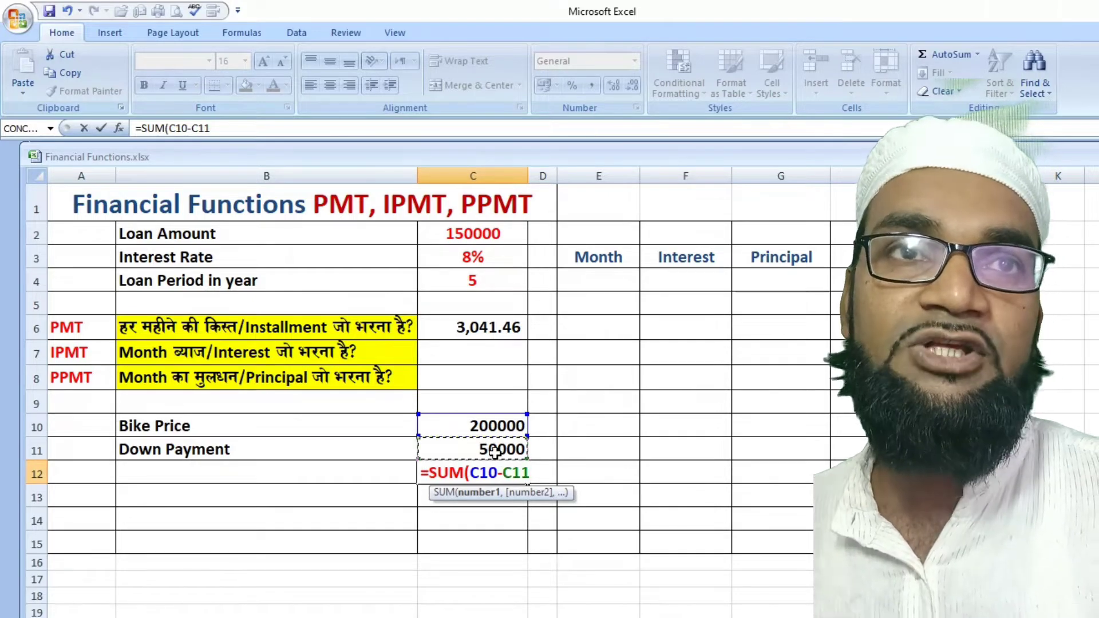
text())
key(Return)
key(Up)
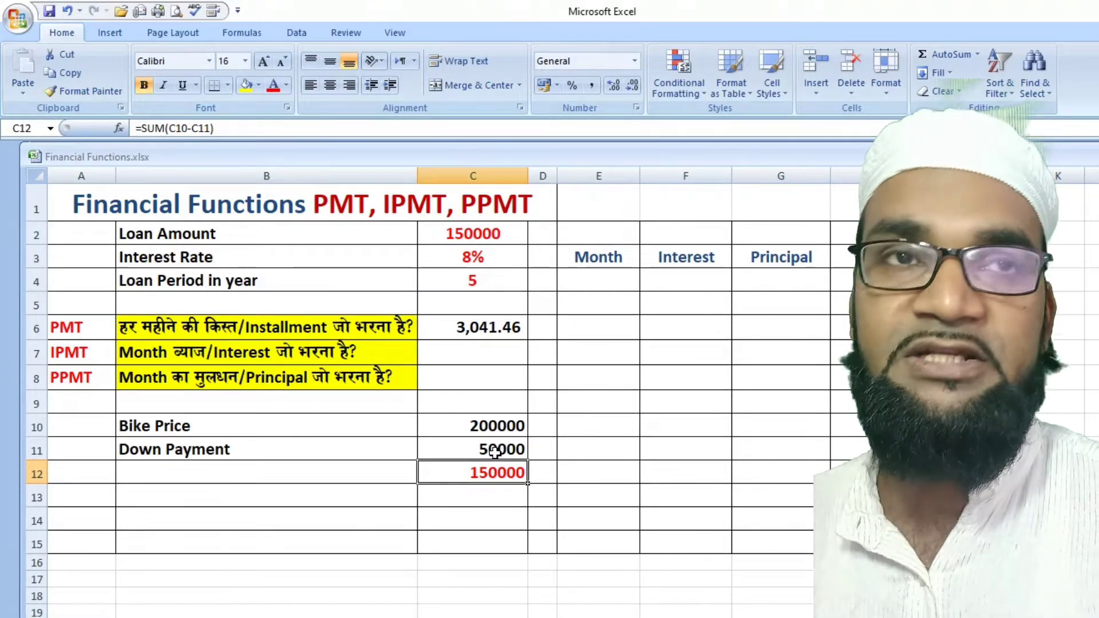
Enter the interest rate 8% in C13 and the loan period 5 in C14.
key(Return)
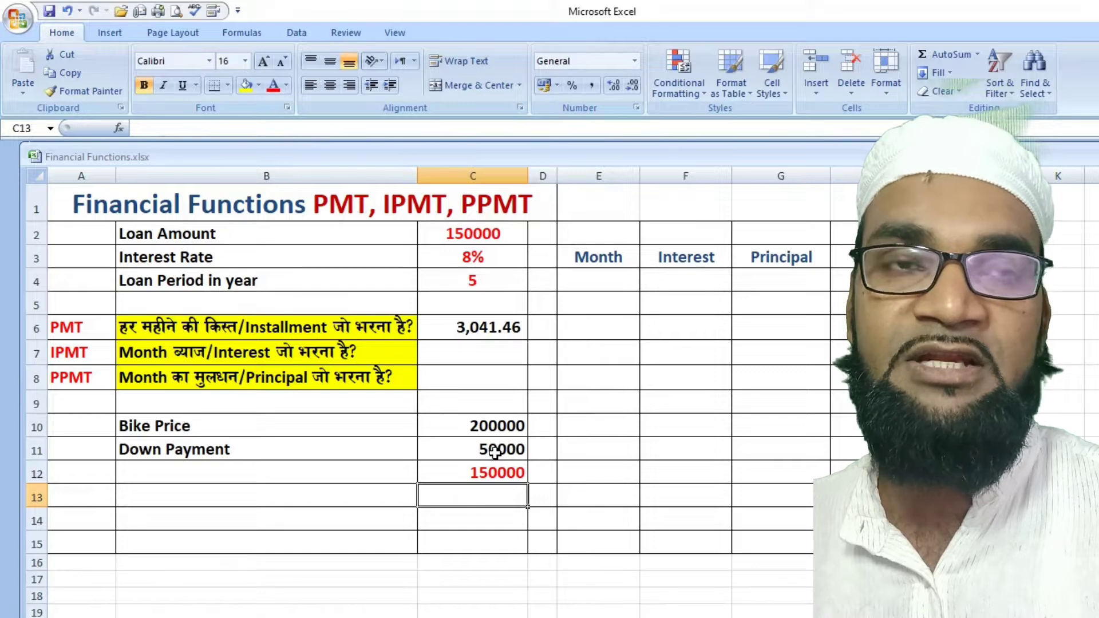
text(8)
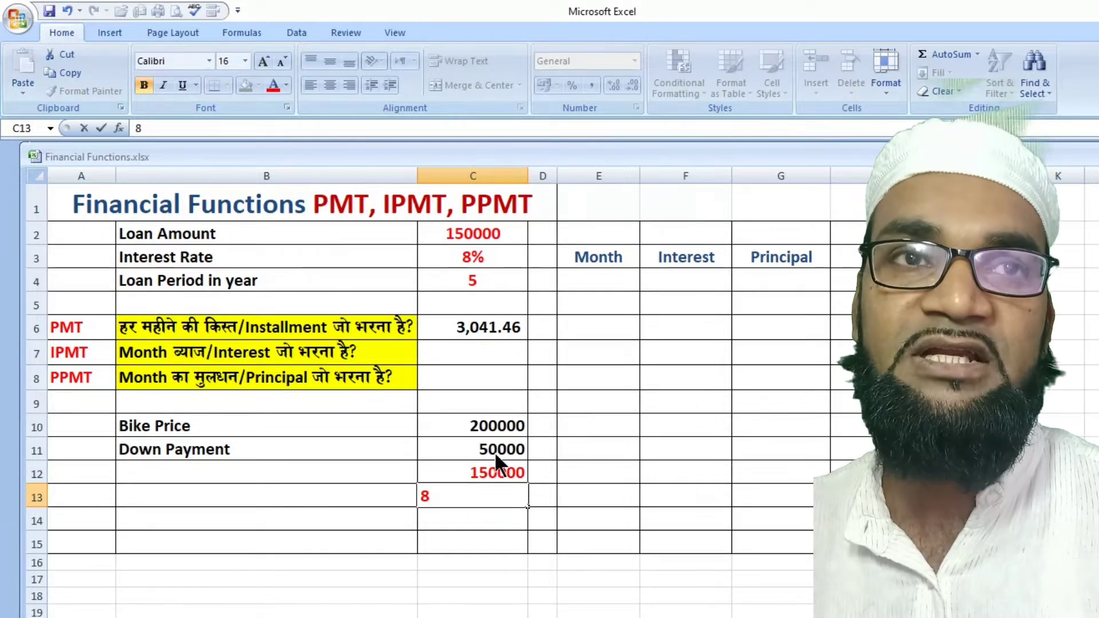
text(%)
key(Return)
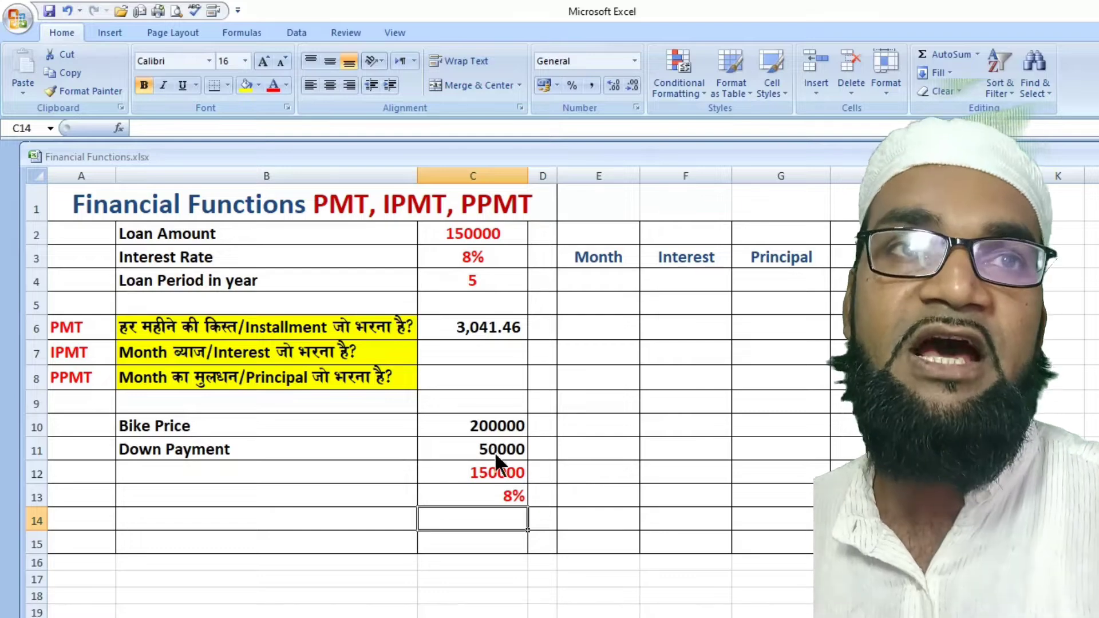
text(5)
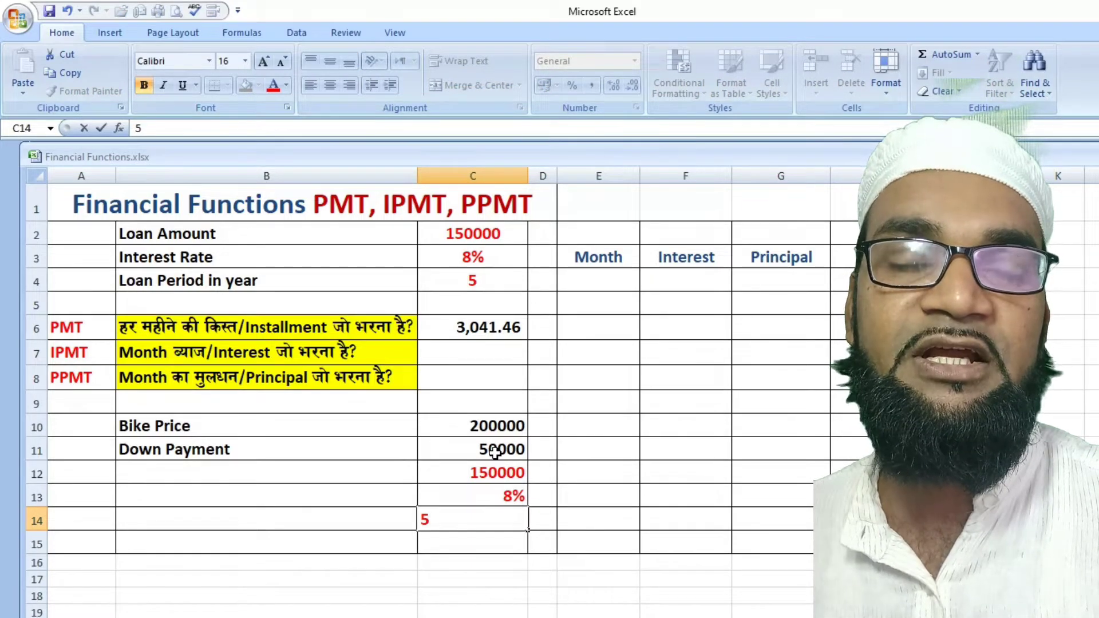
key(Tab)
key(Left)
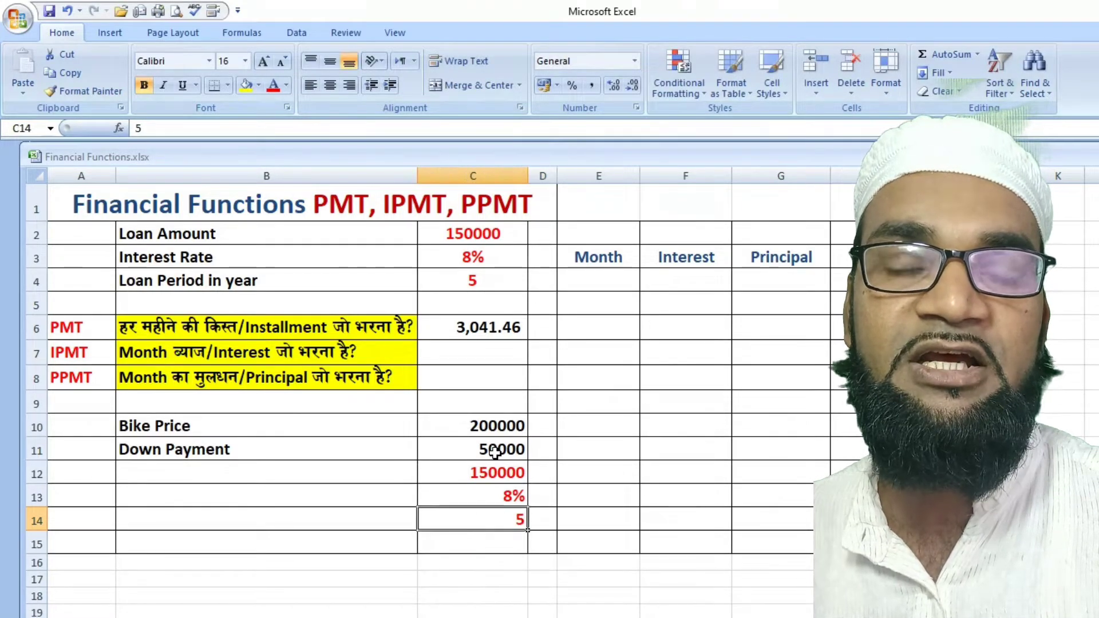
Calculate the bike loan's monthly installment in C15 with the formula =PMT(C13/12,C14*12,C12).
click(497, 547)
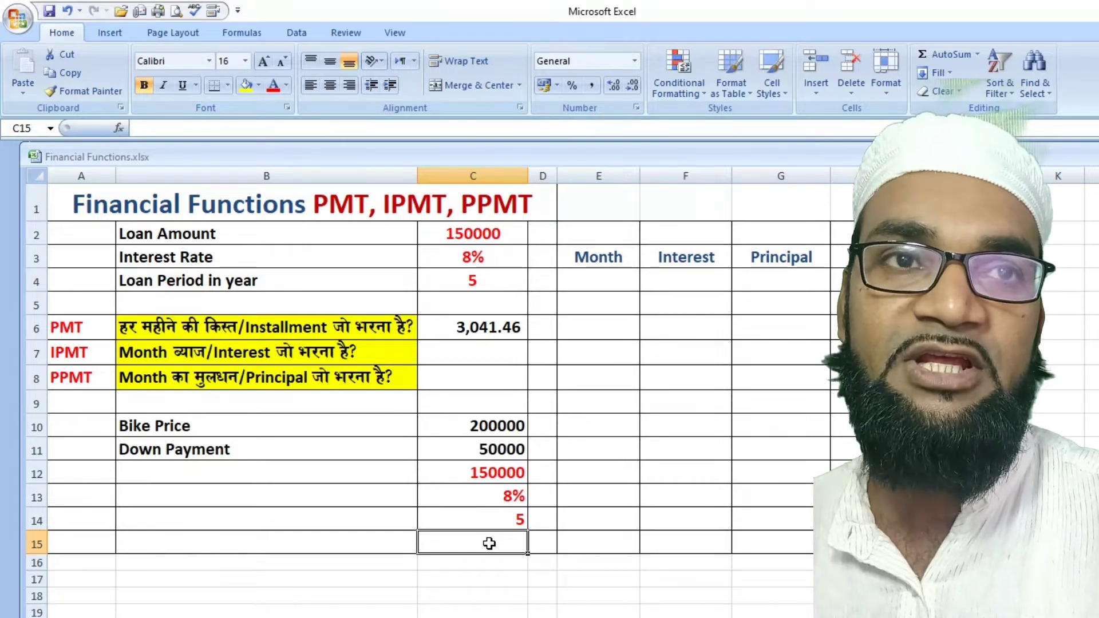
text(=pmt)
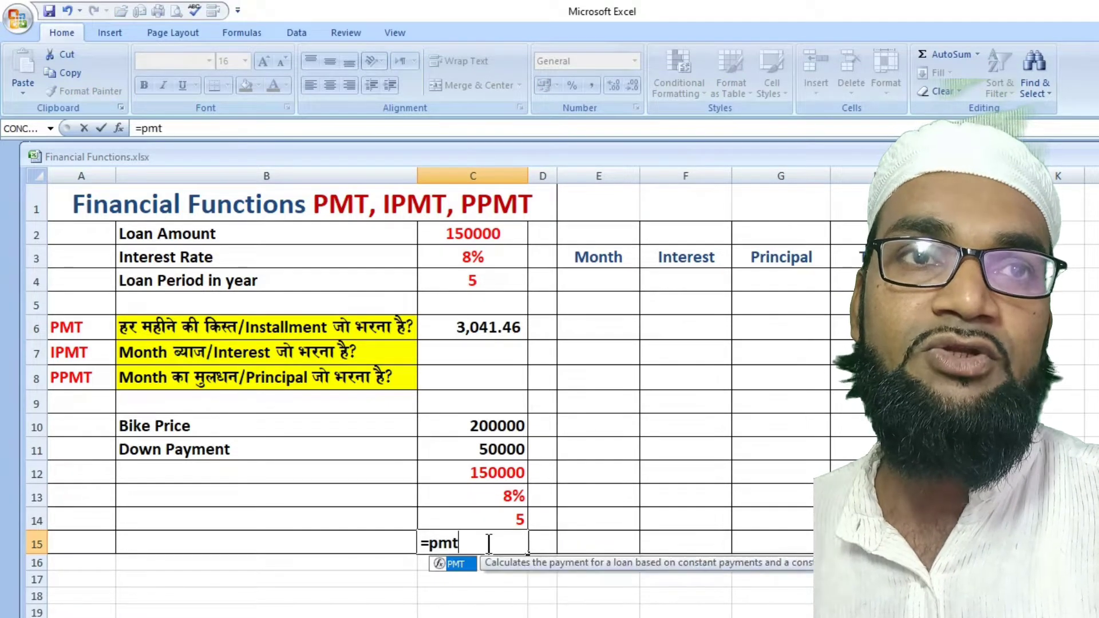
key(Tab)
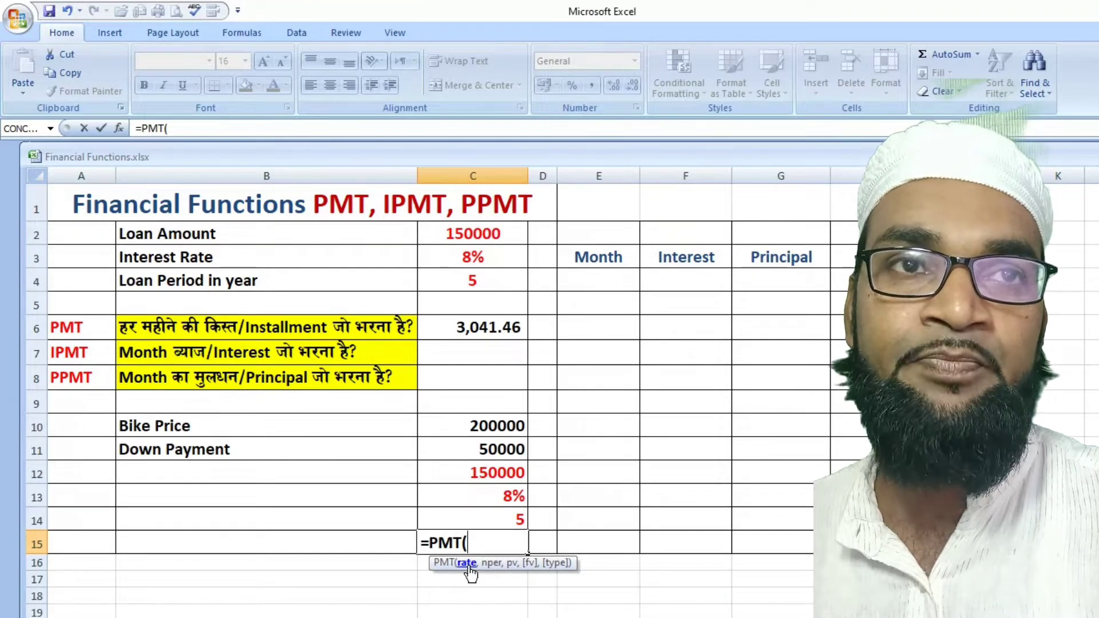
click(509, 500)
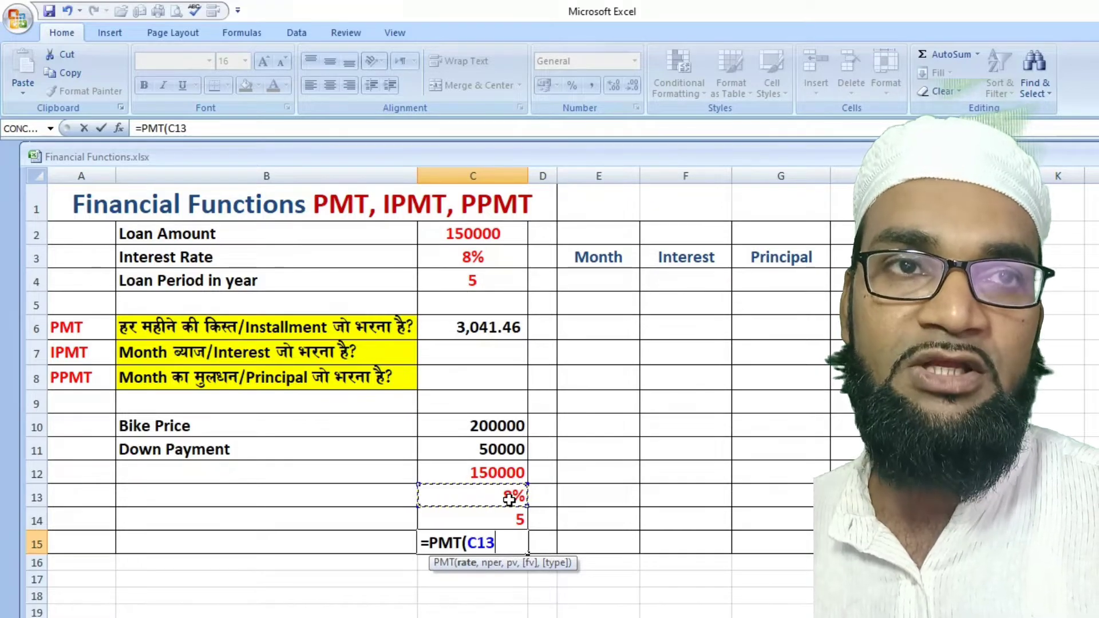
text(/12)
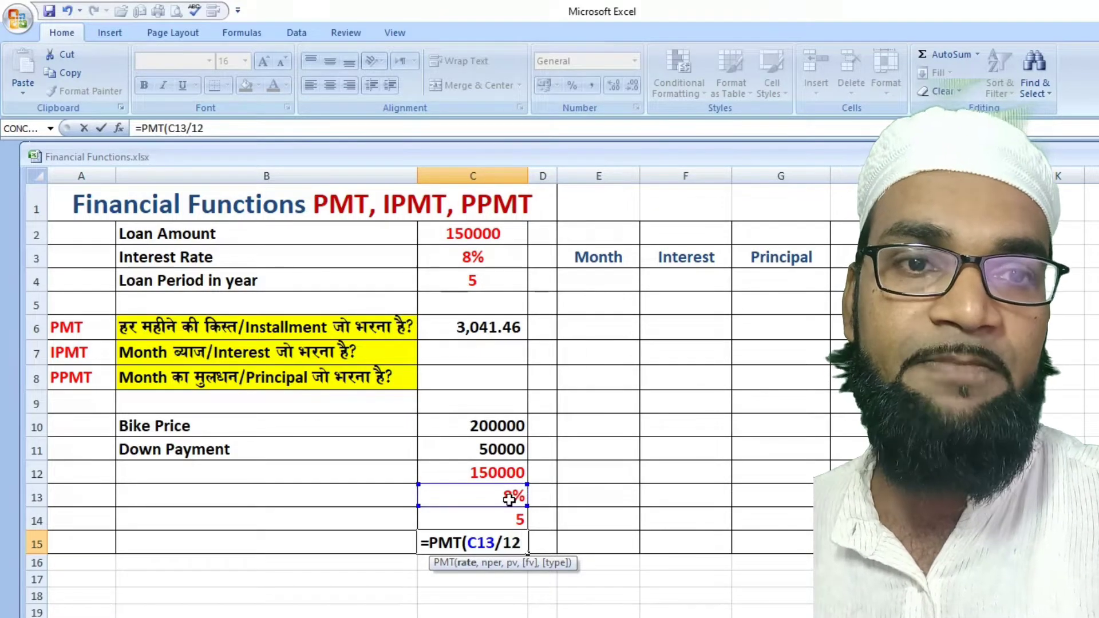
text(,)
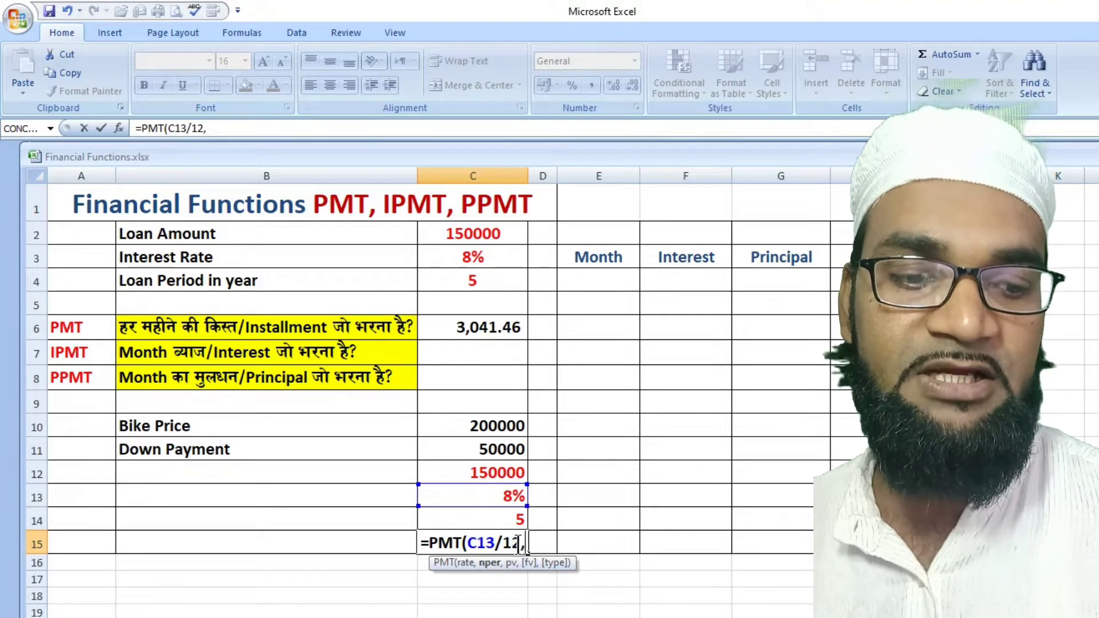
click(517, 522)
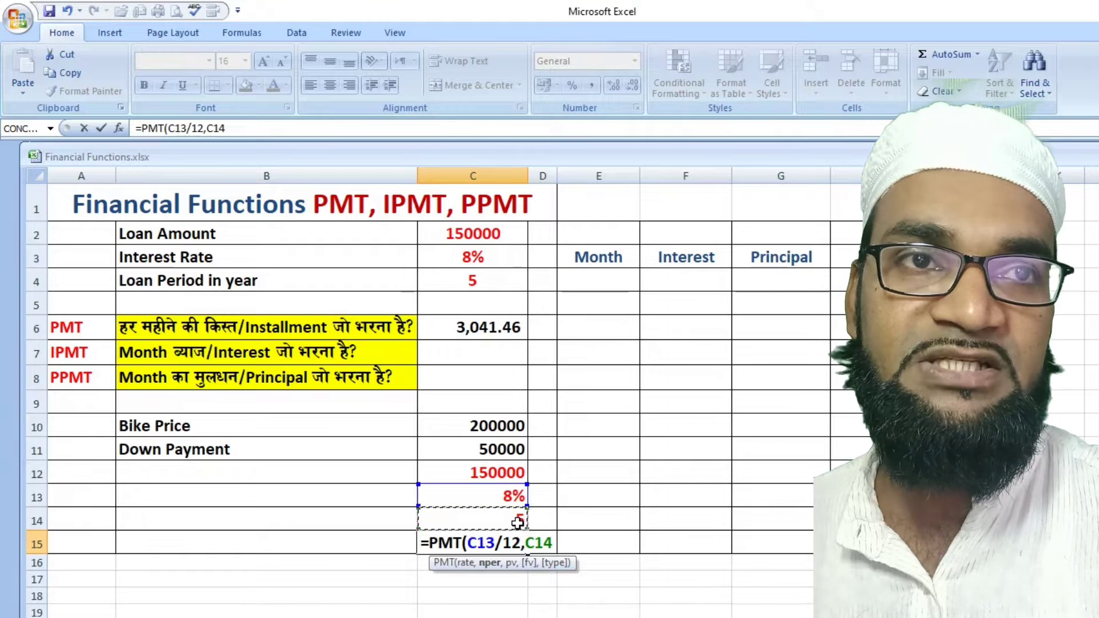
text(*12)
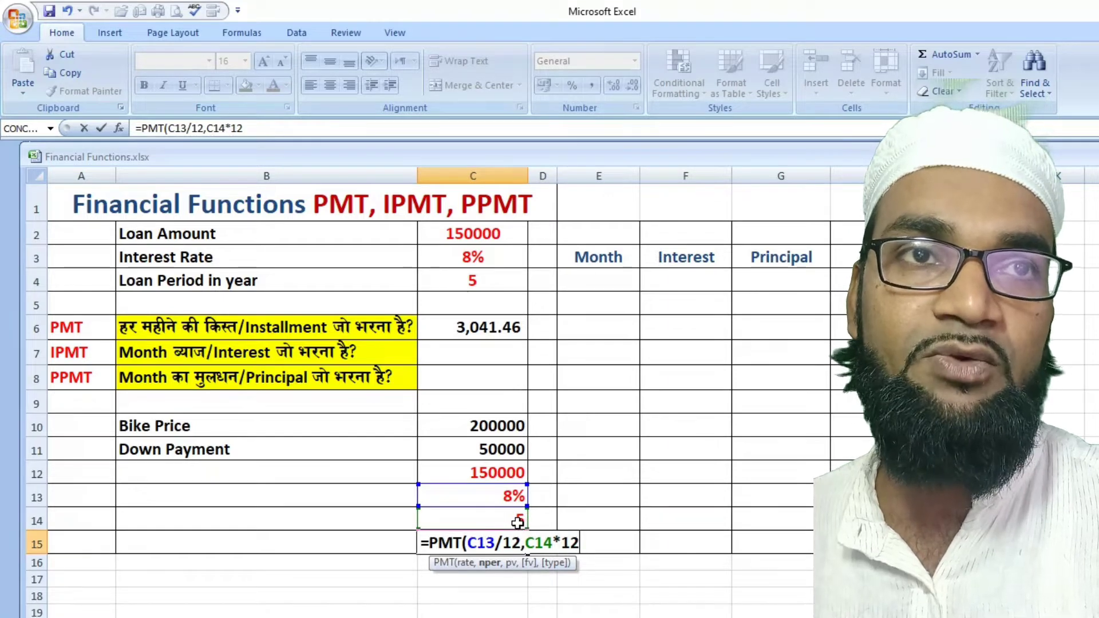
text(,)
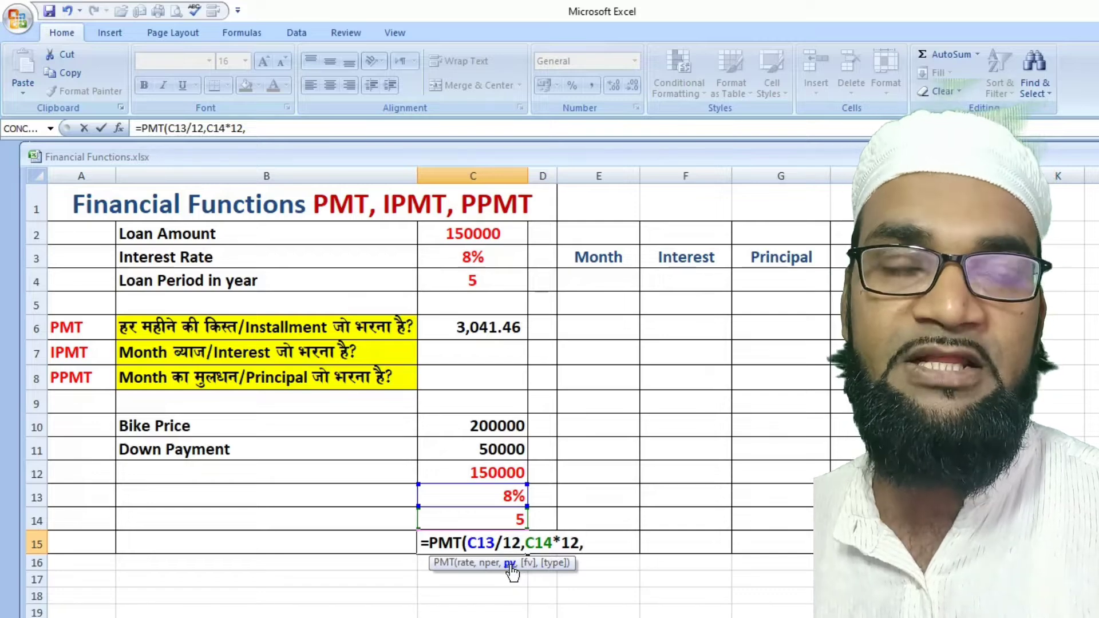
click(493, 477)
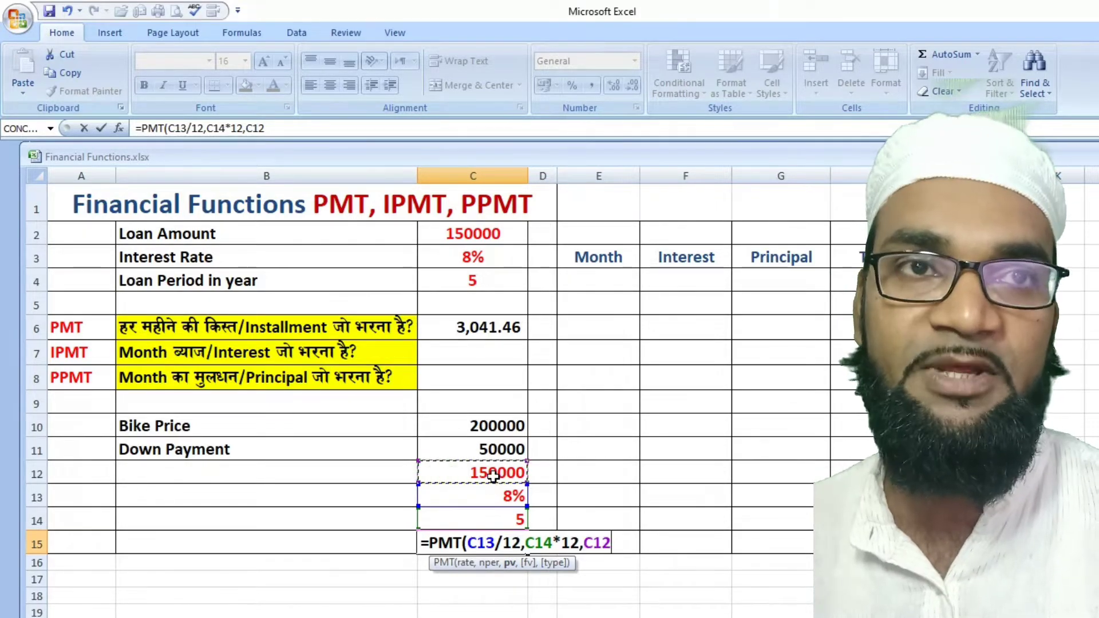
text())
key(Return)
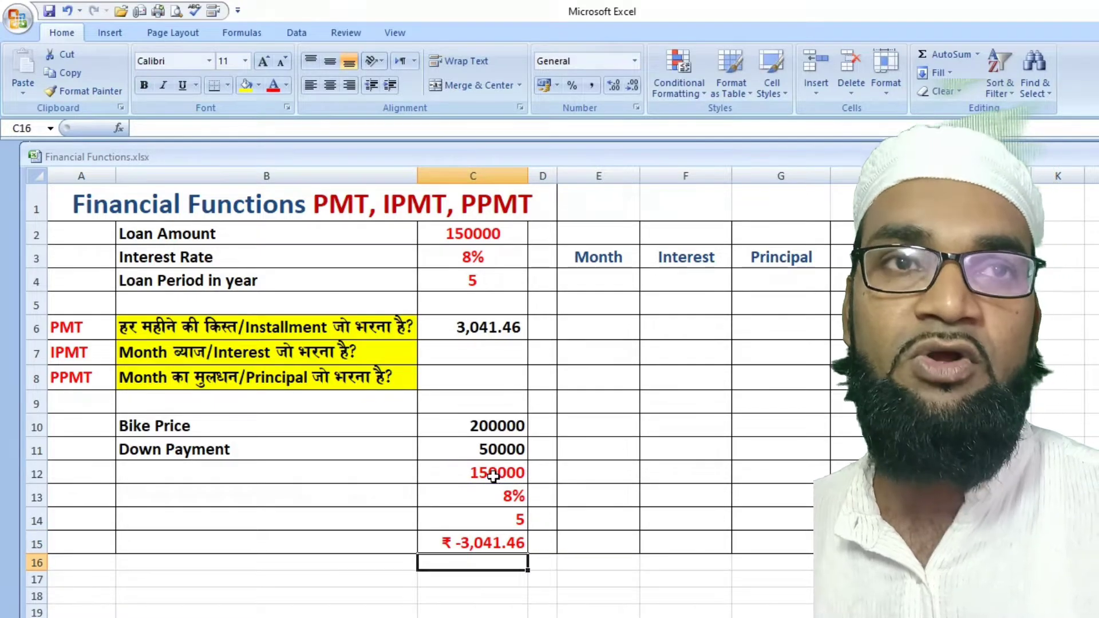
Put a minus sign before PMT in the C15 formula, making it =-PMT(C13/12,C14*12,C12).
key(Up)
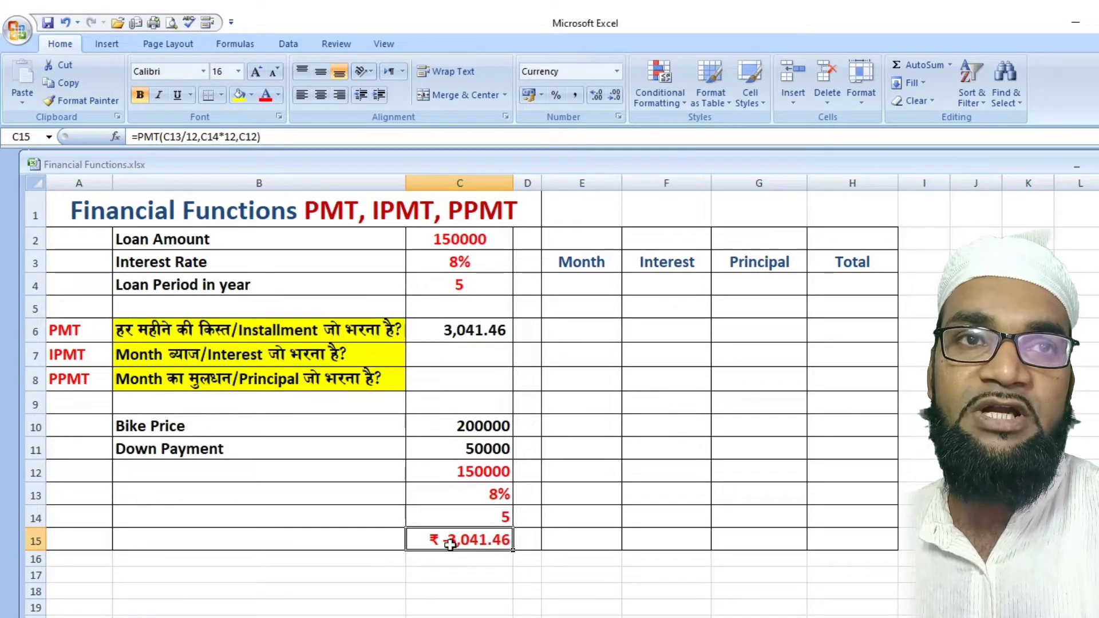
double_click(456, 542)
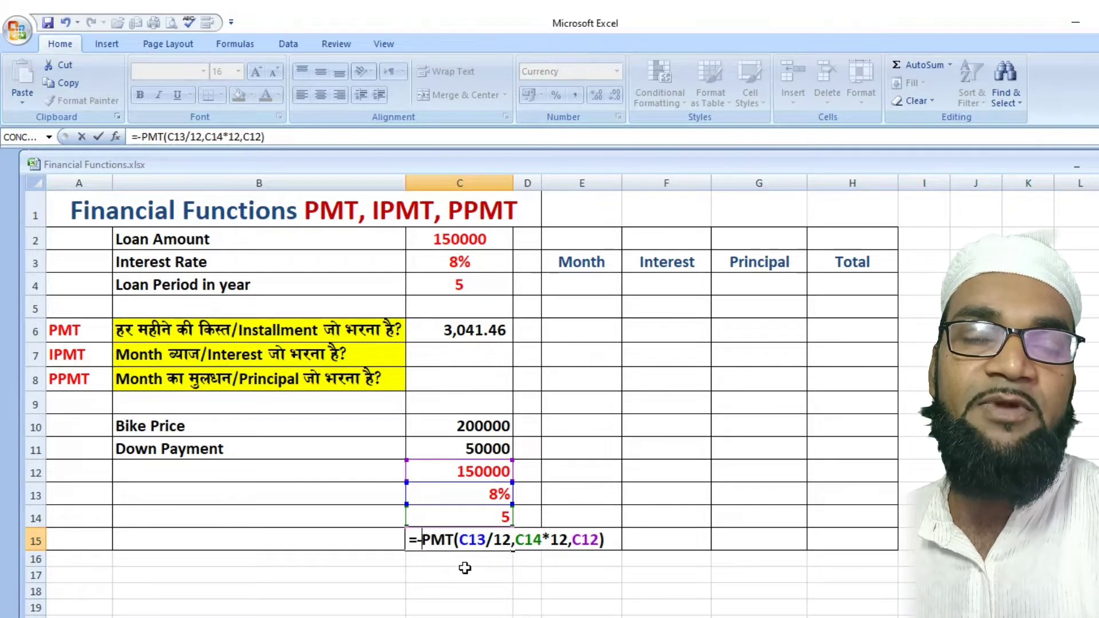
key(Return)
click(458, 539)
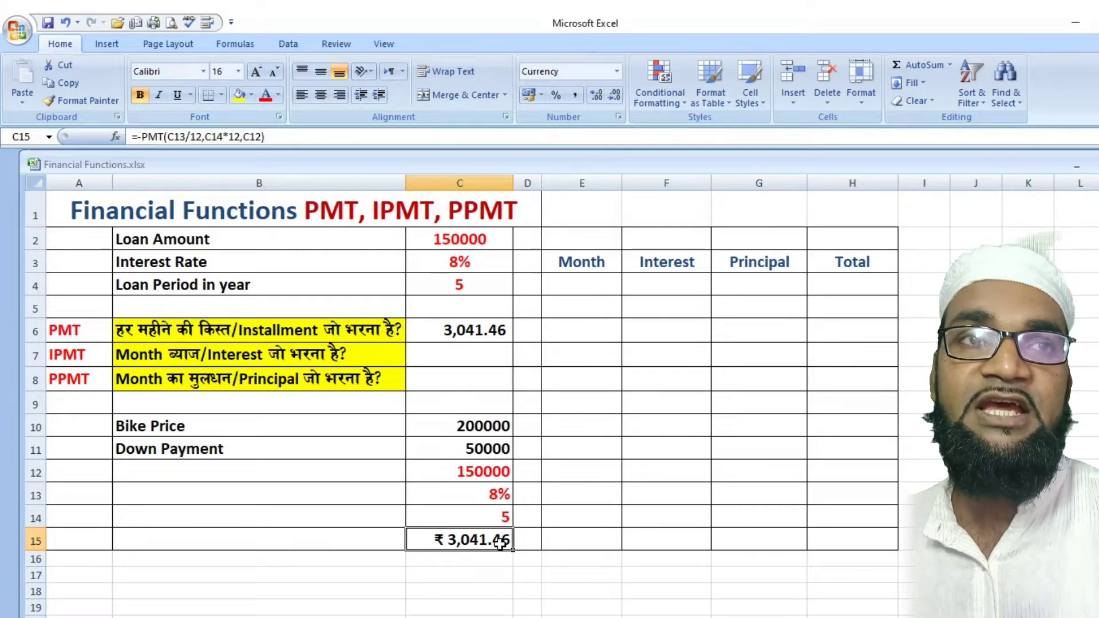
Add the type argument 1 to the C15 formula, making it =-PMT(C13/12,C14*12,C12,,1).
double_click(499, 543)
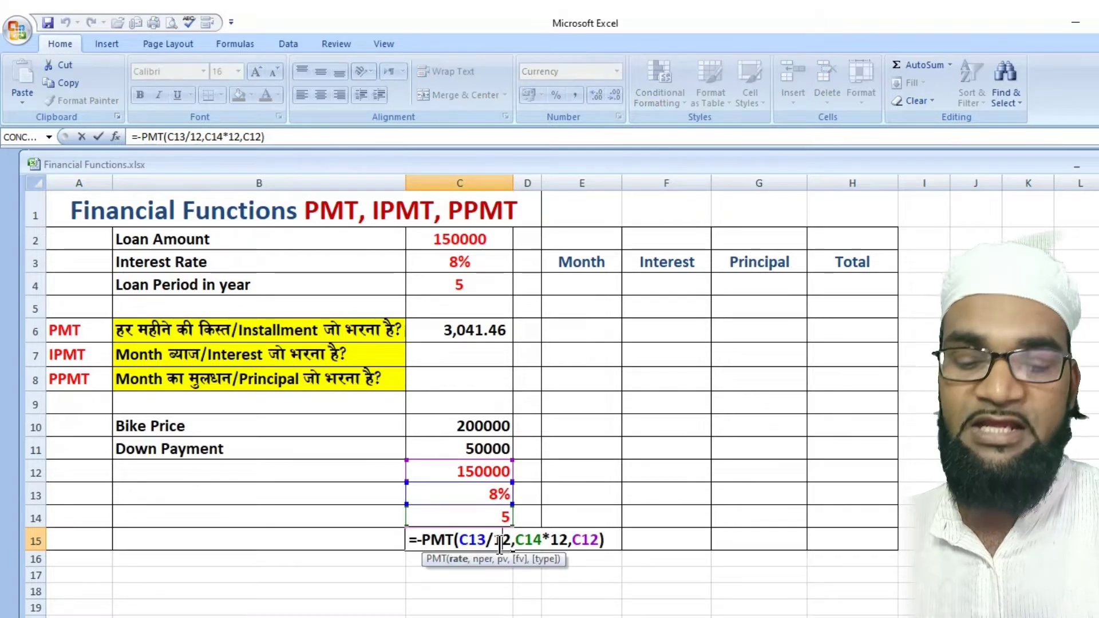
key(Right)
key(Right)
key(Right)
key(Right)
key(Right)
key(Right)
key(Right)
key(Right)
key(Right)
key(Right)
key(Right)
key(Right)
key(Right)
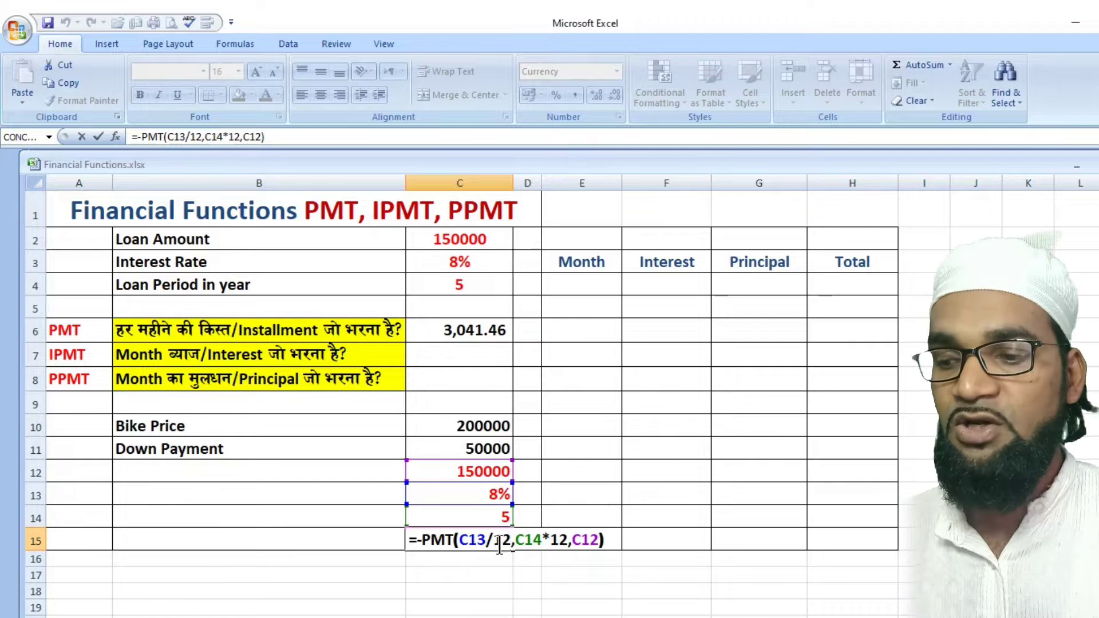
text(,,)
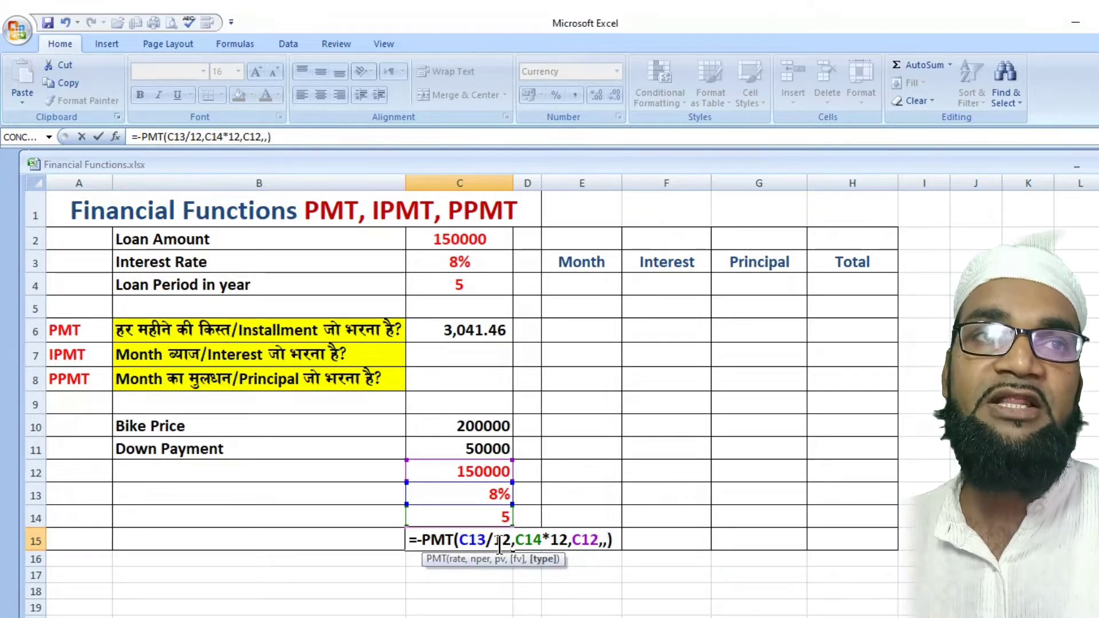
text(1)
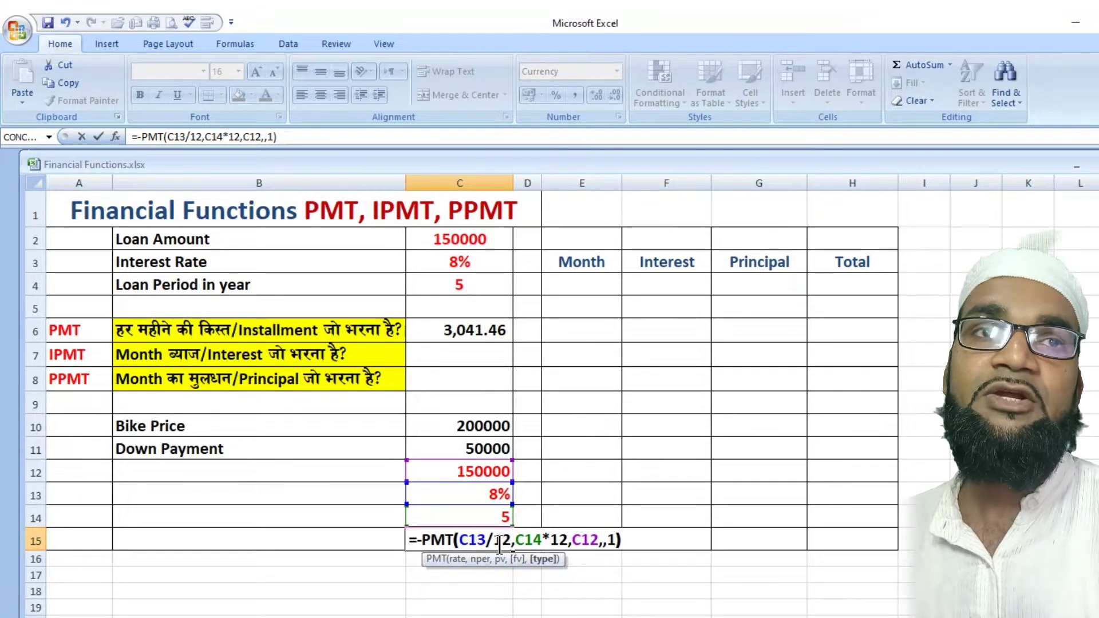
key(Return)
click(500, 543)
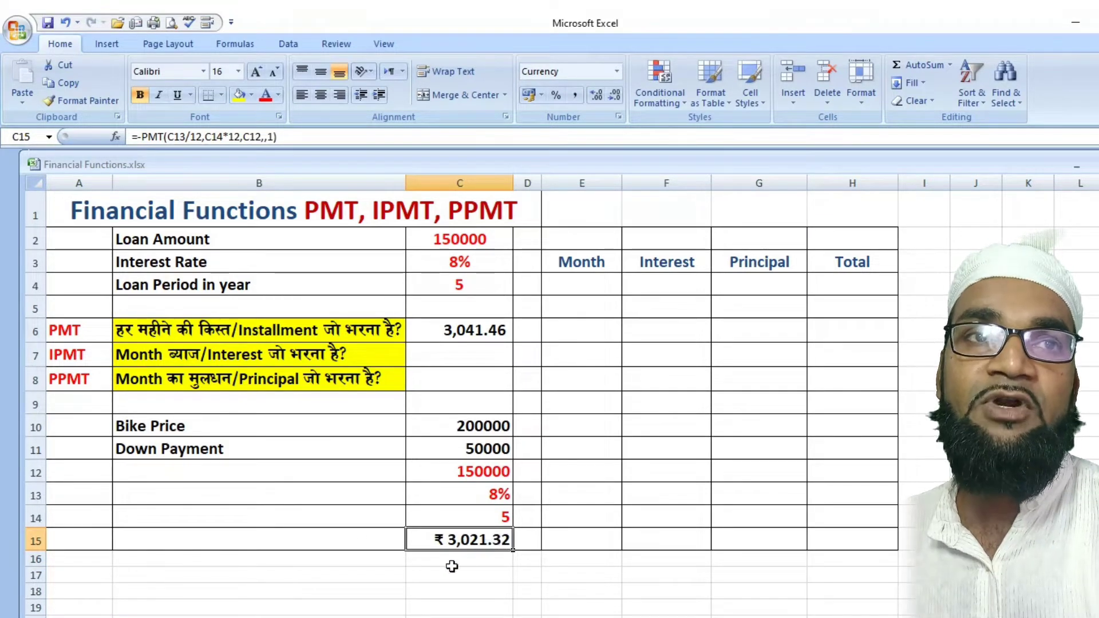
Remove the type argument from the C15 formula, restoring =-PMT(C13/12,C14*12,C12).
double_click(489, 543)
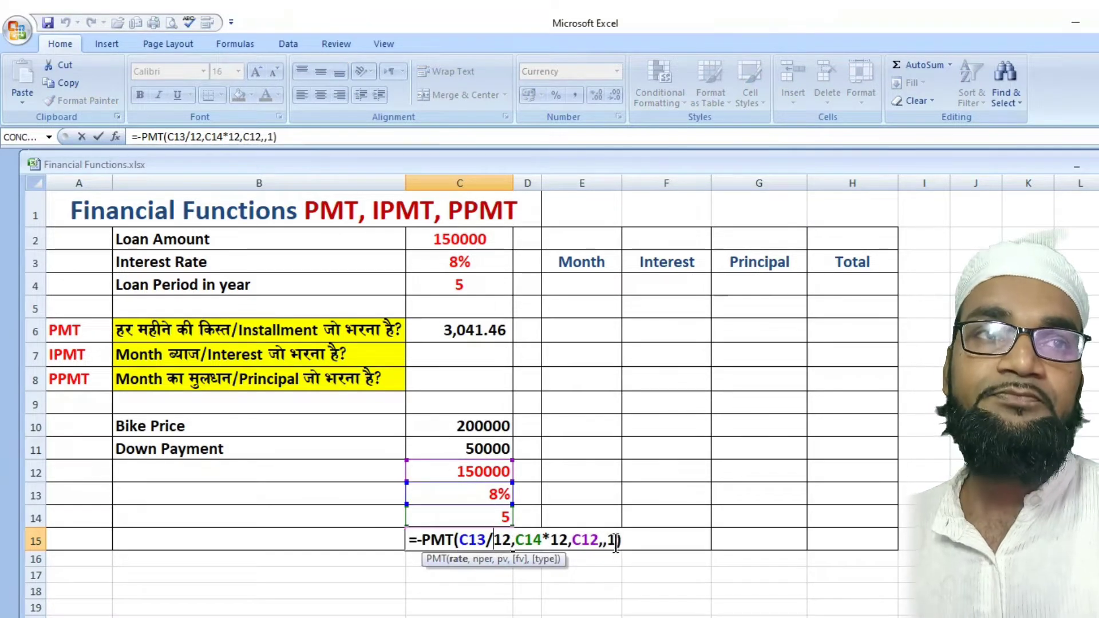
click(611, 540)
key(BackSpace)
key(BackSpace)
key(BackSpace)
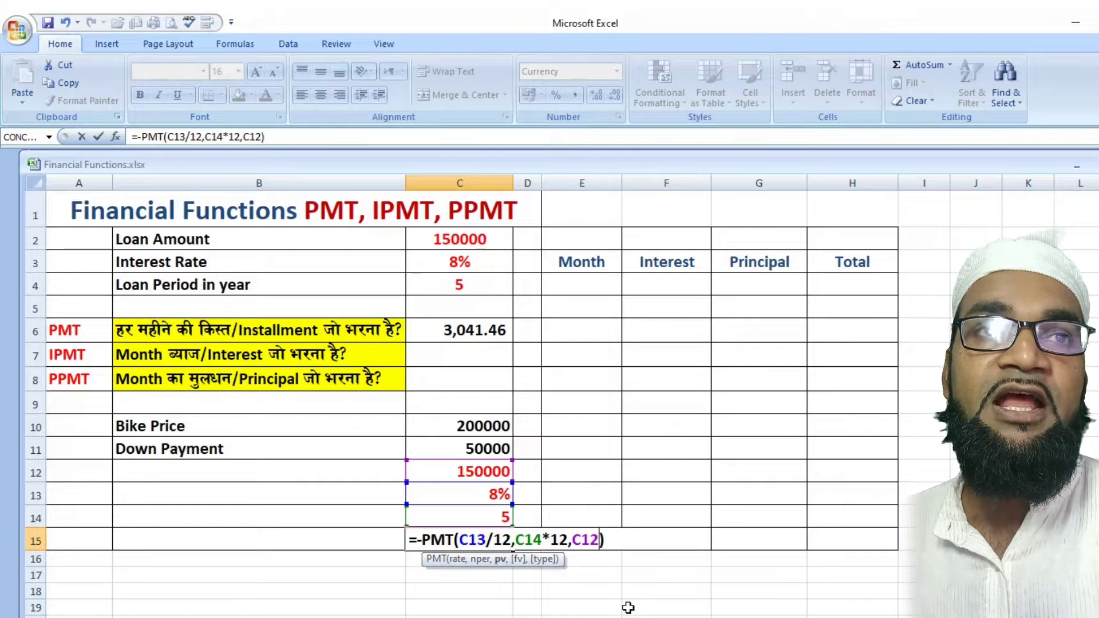
key(Return)
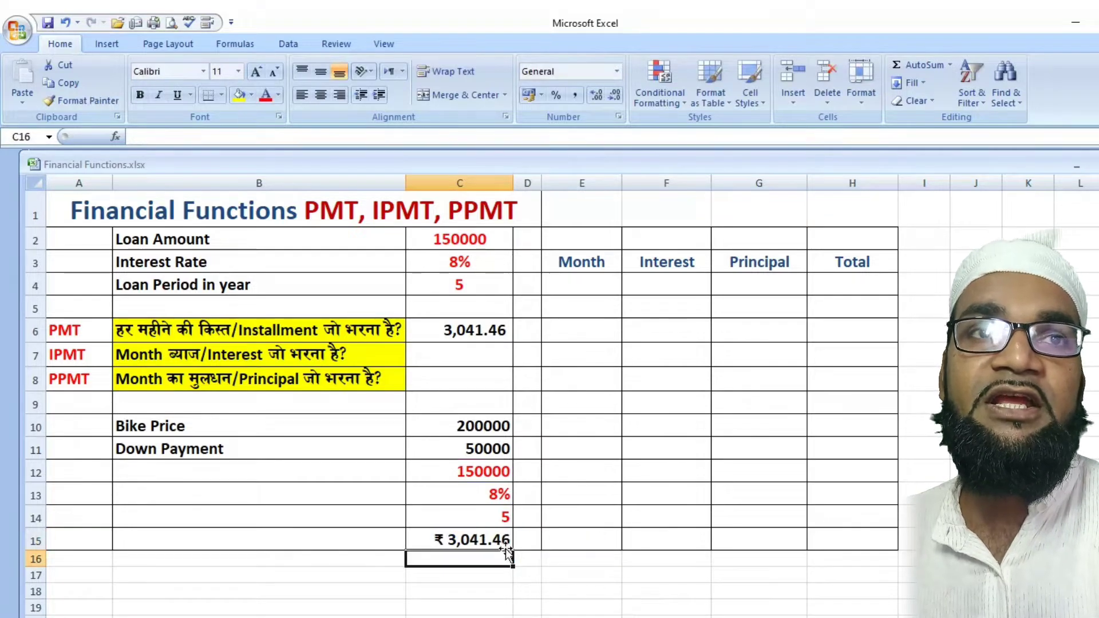
click(508, 541)
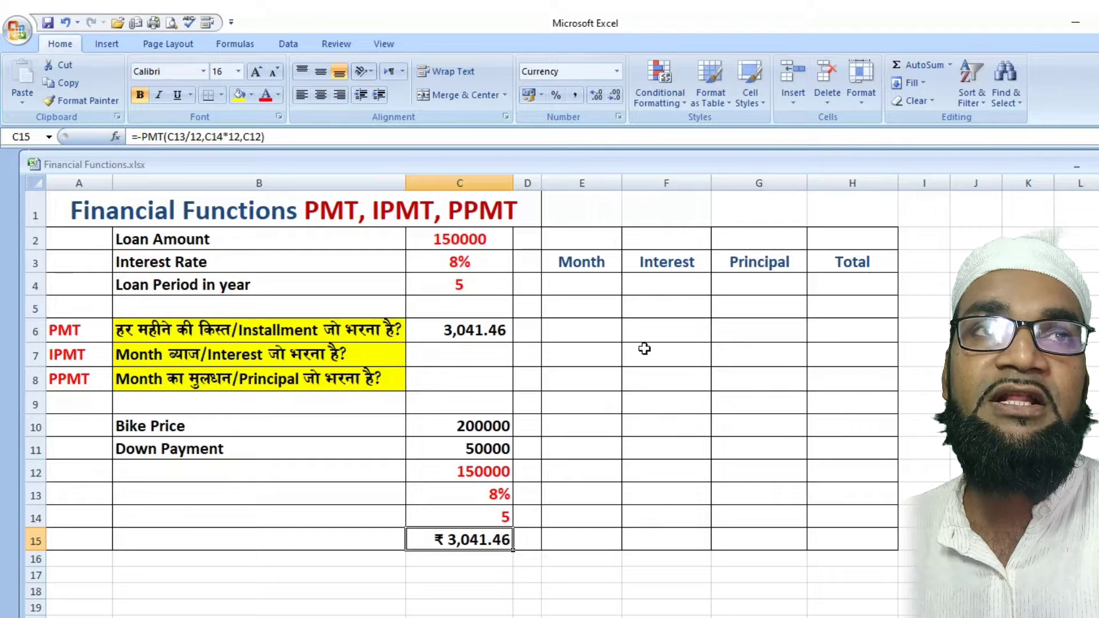
Number the months 1 to 12 in E4:E15 by entering 1 and 2 and extending the series.
click(663, 282)
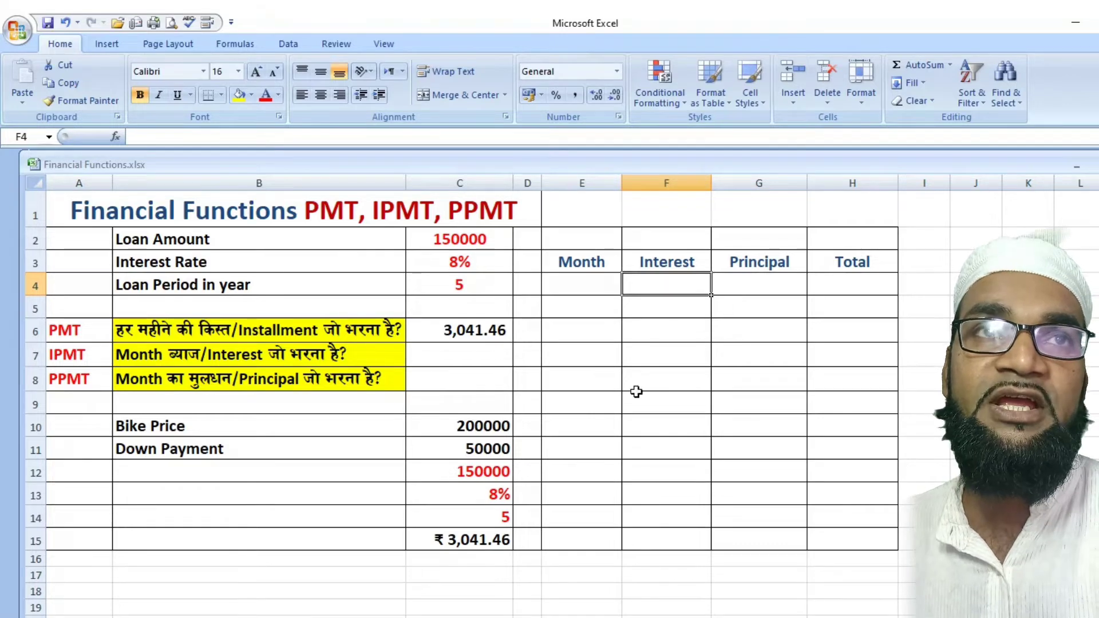
click(576, 284)
text(1)
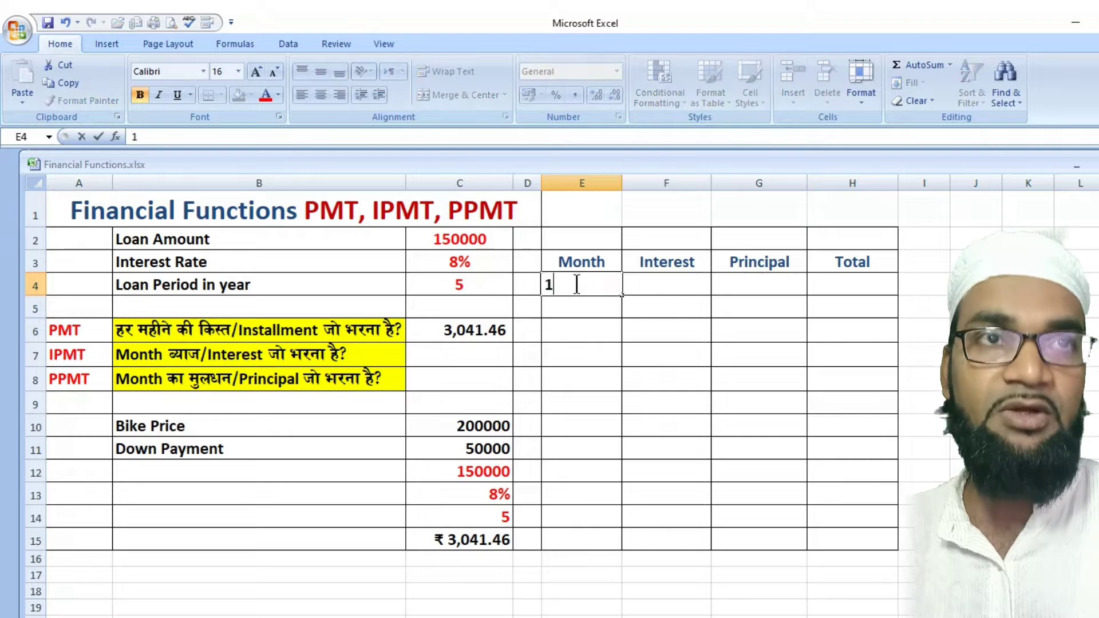
key(Return)
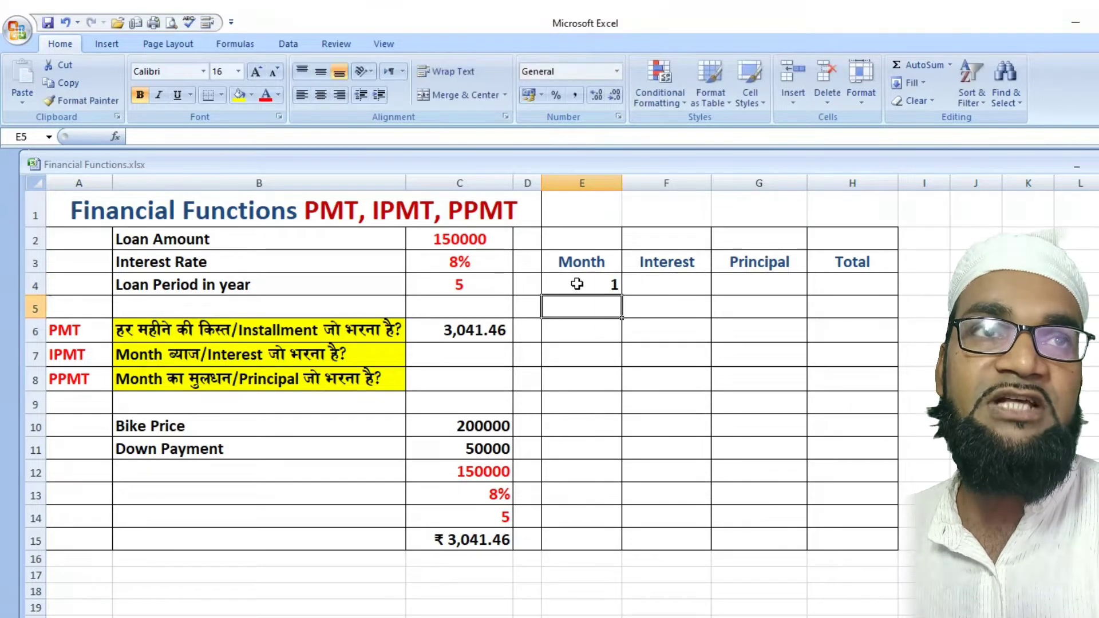
text(2)
key(Return)
drag(579, 281, 581, 305)
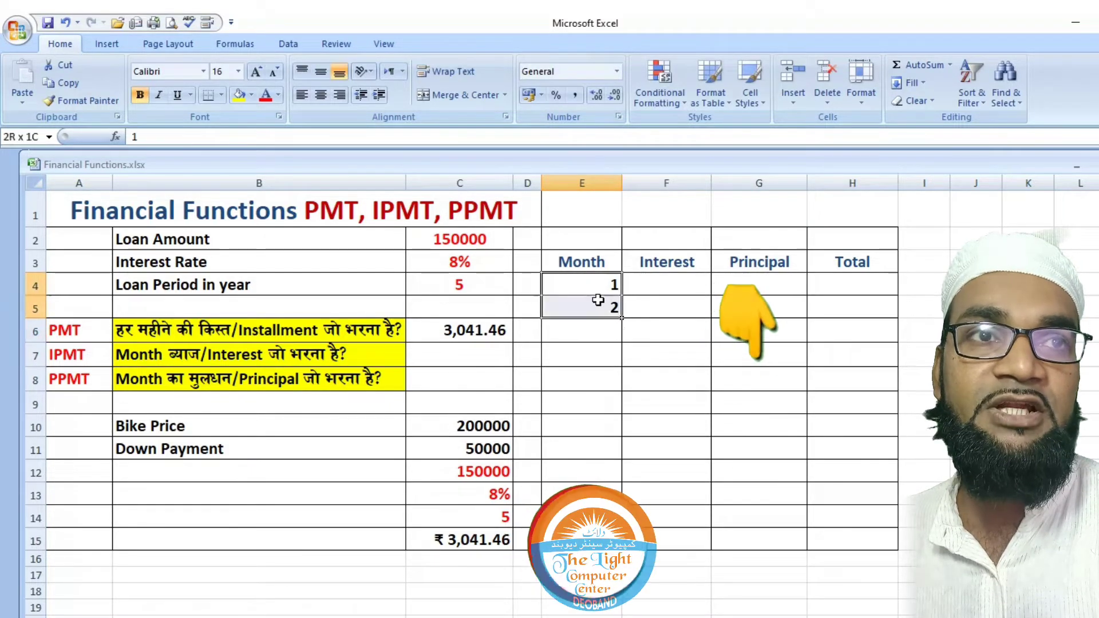
drag(623, 336, 626, 507)
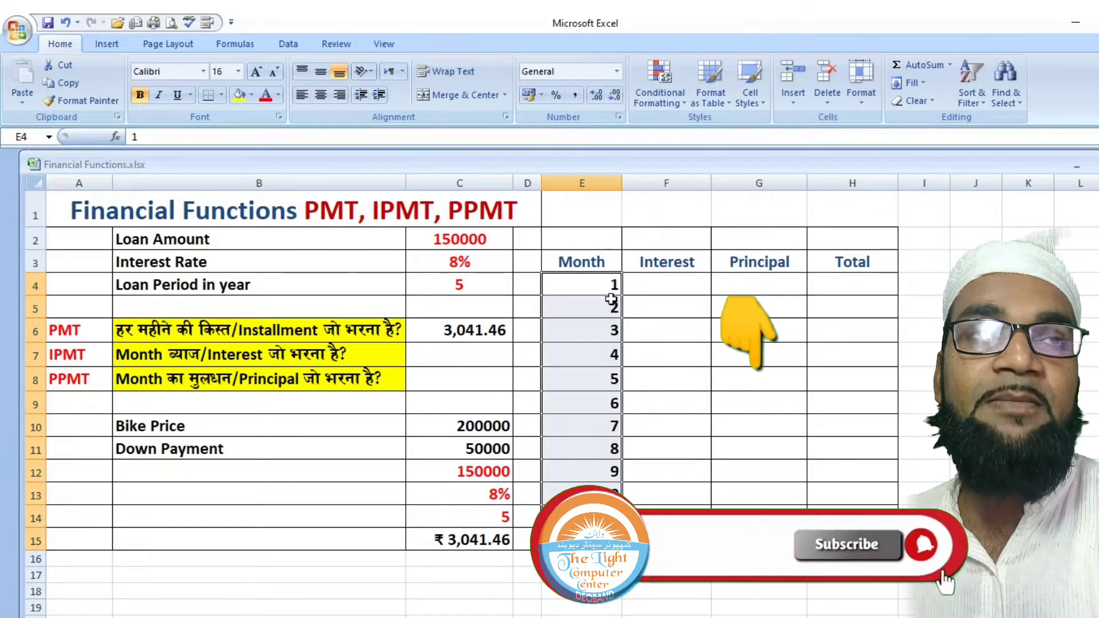
click(653, 287)
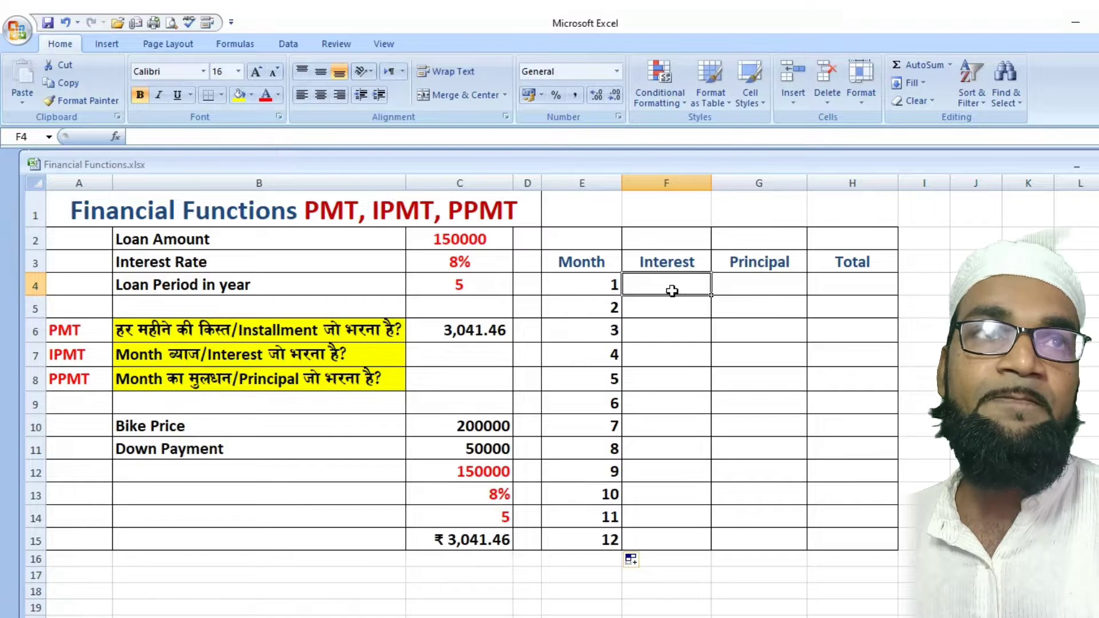
text(=)
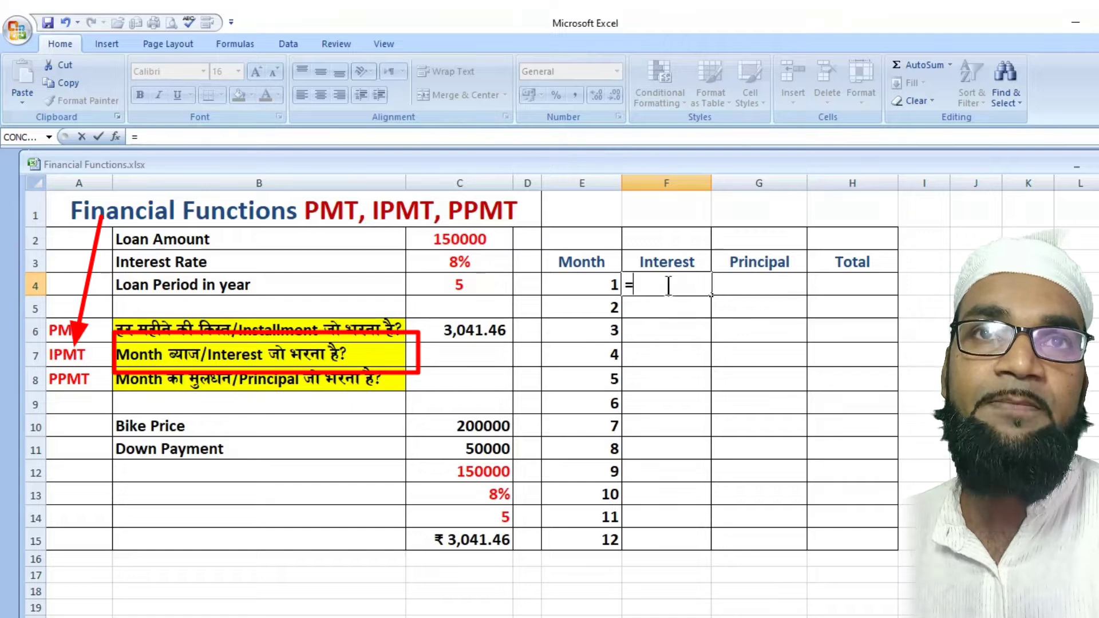
key(Escape)
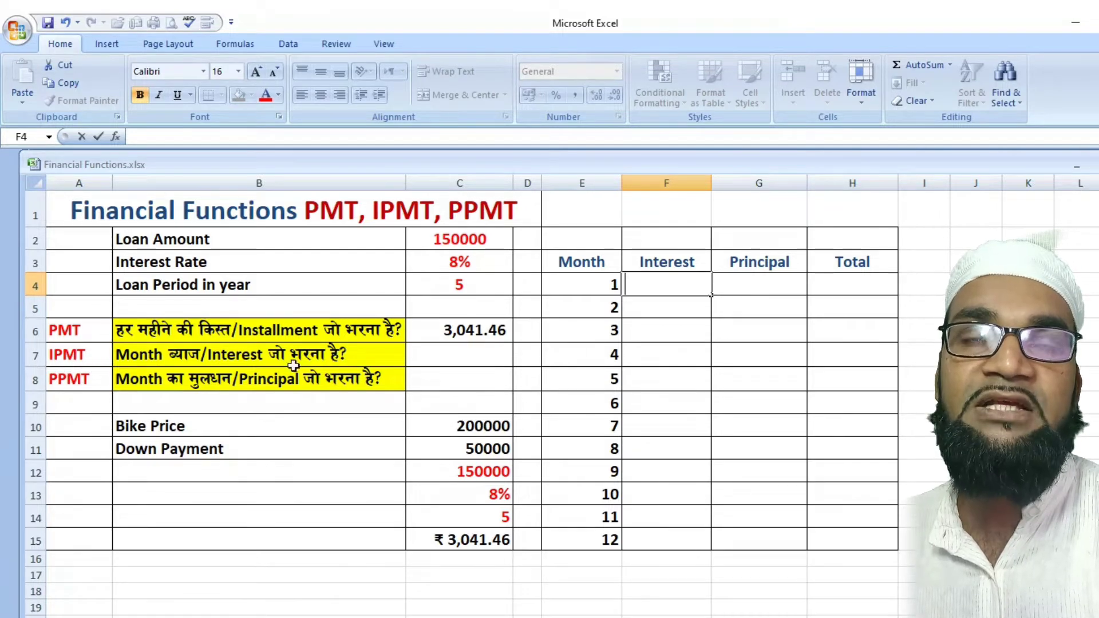
Calculate the first month's interest in C7 with the formula =IPMT(C13/12,1,C14*12,C12).
click(456, 352)
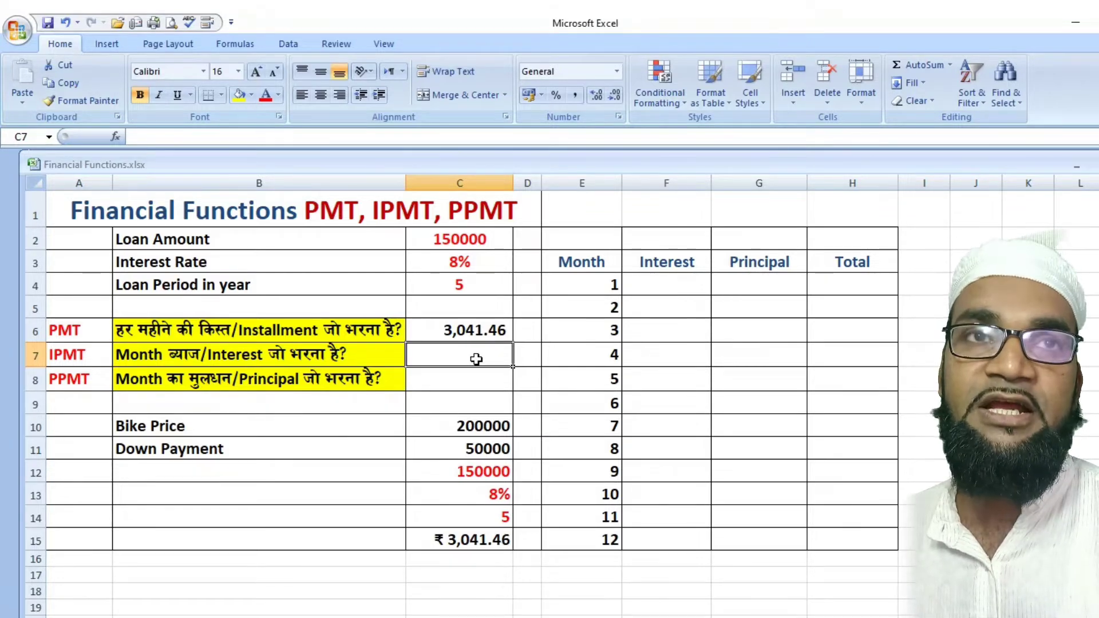
text(=)
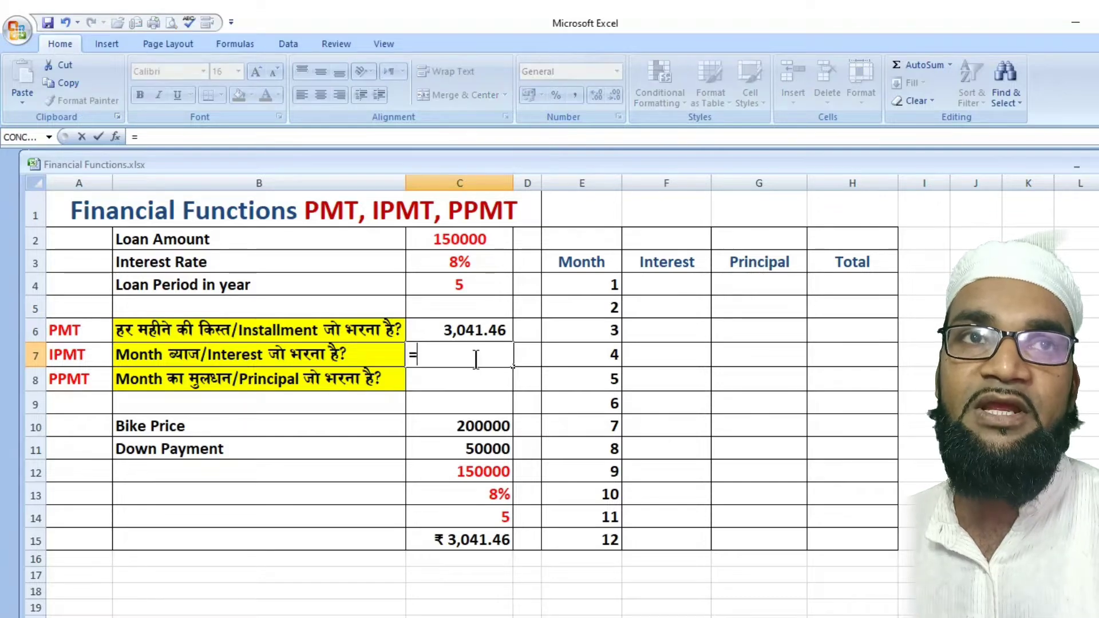
text(ipmt)
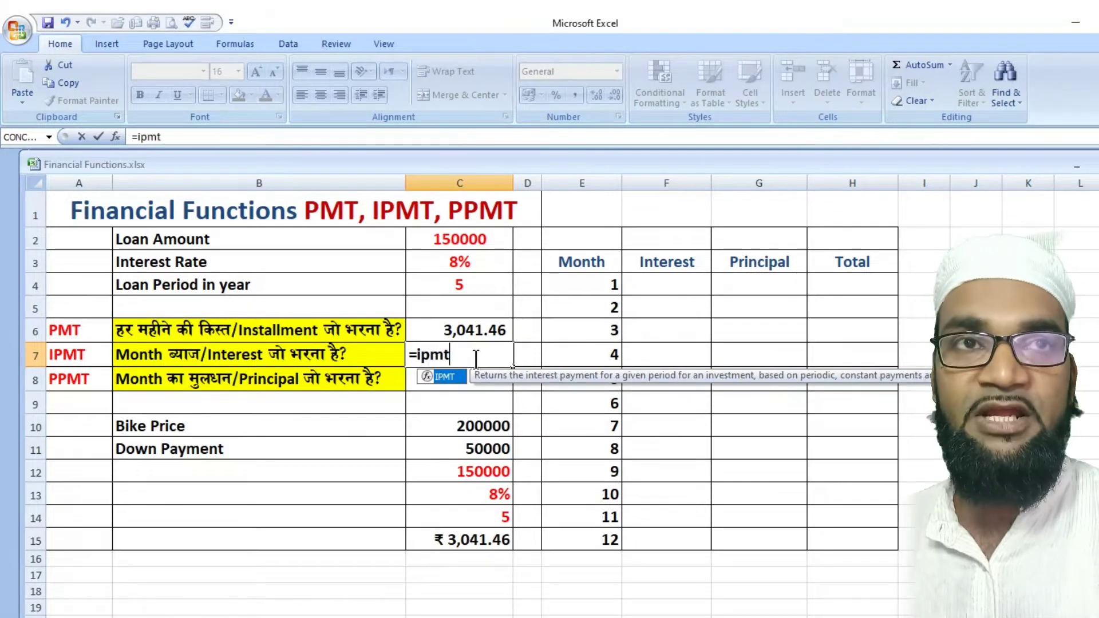
key(Tab)
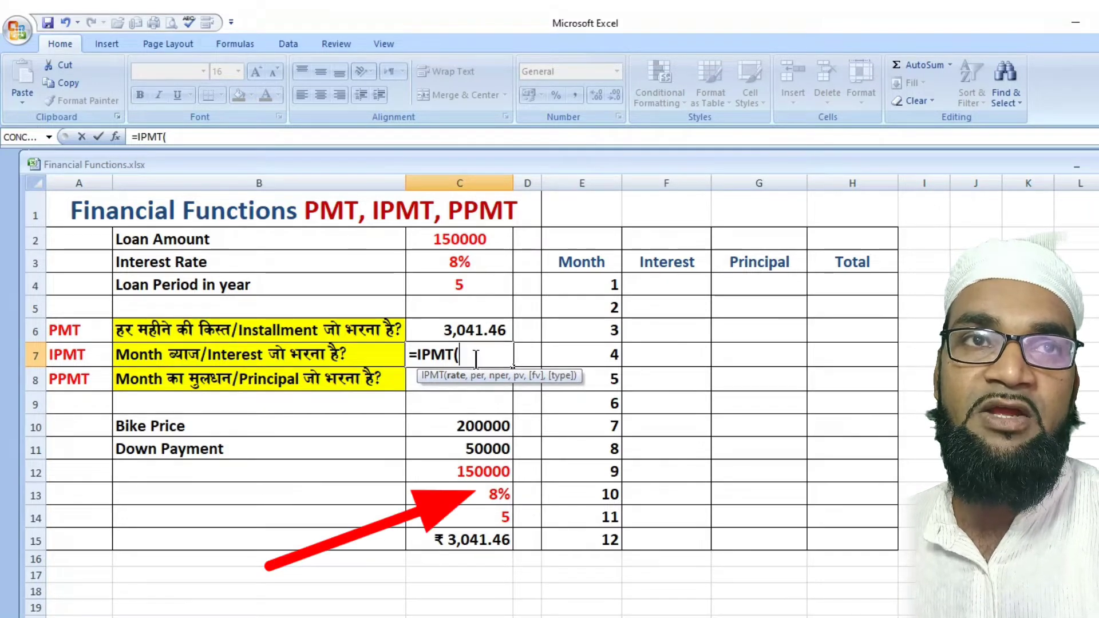
click(490, 501)
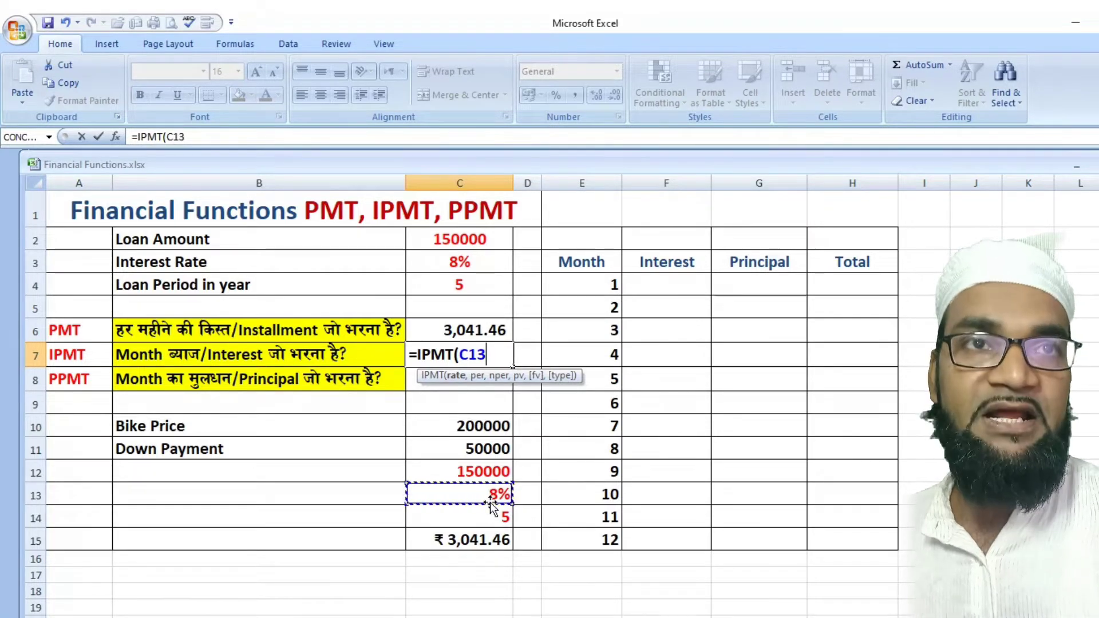
text(/)
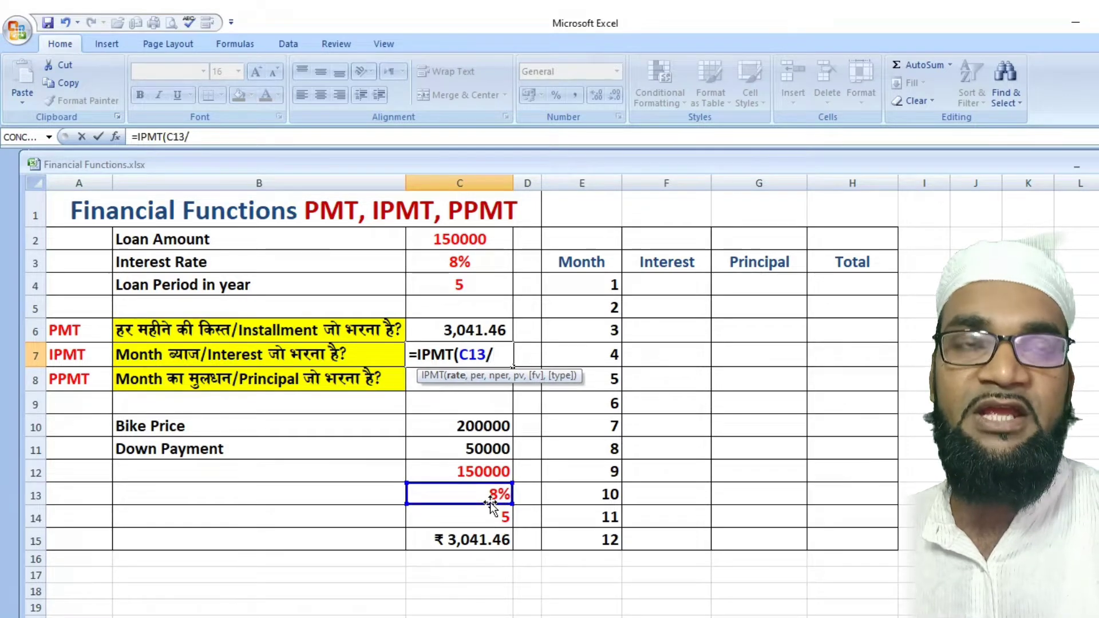
text(12)
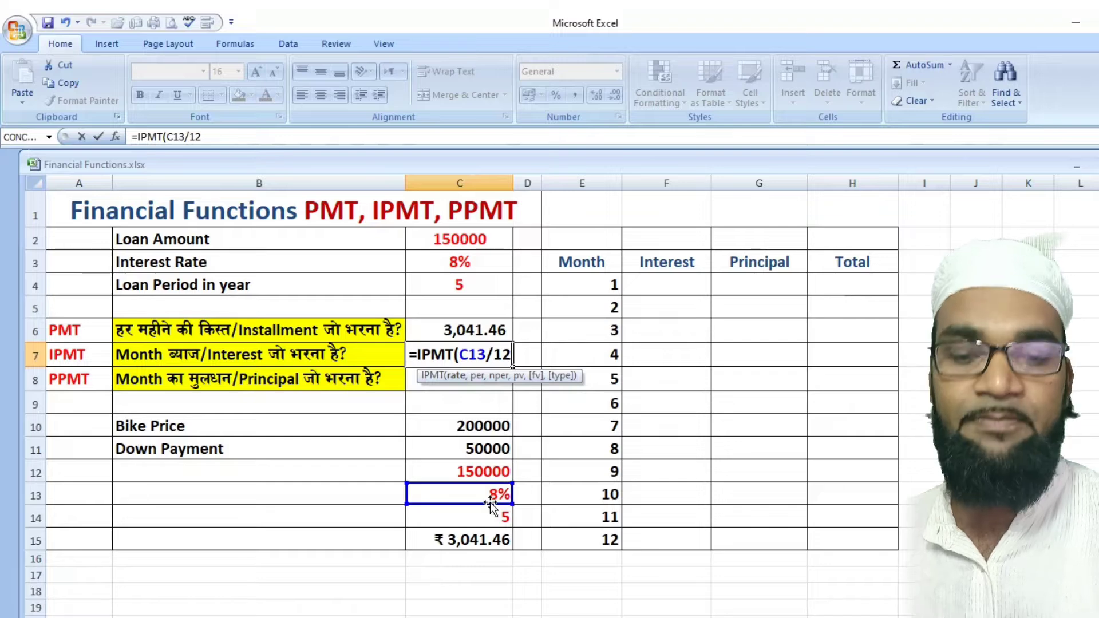
text(,1)
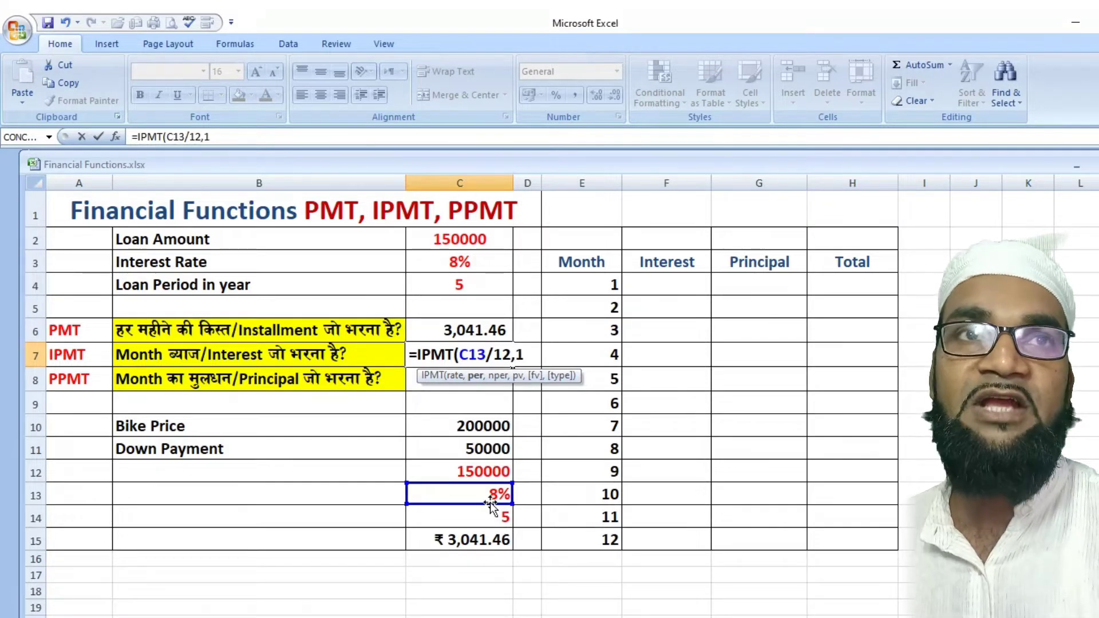
text(,)
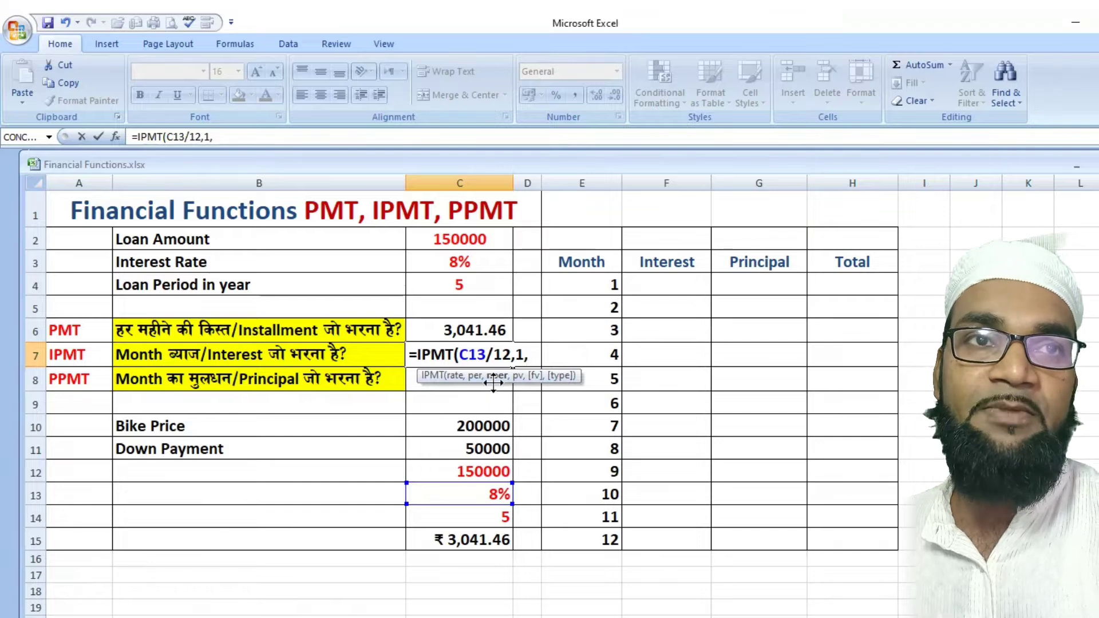
click(496, 519)
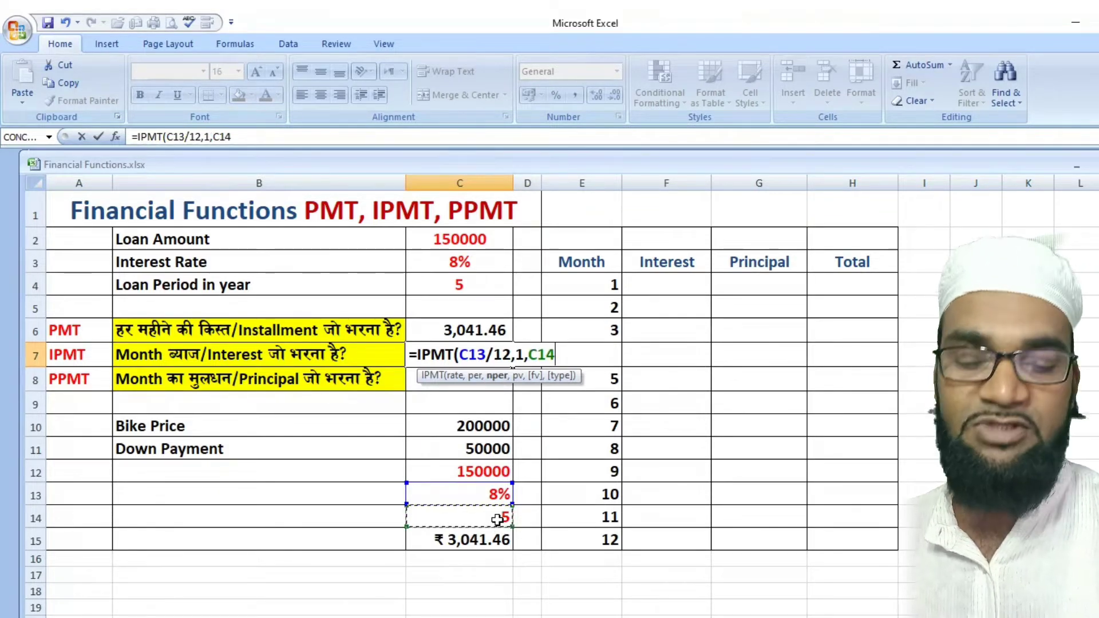
text(*12)
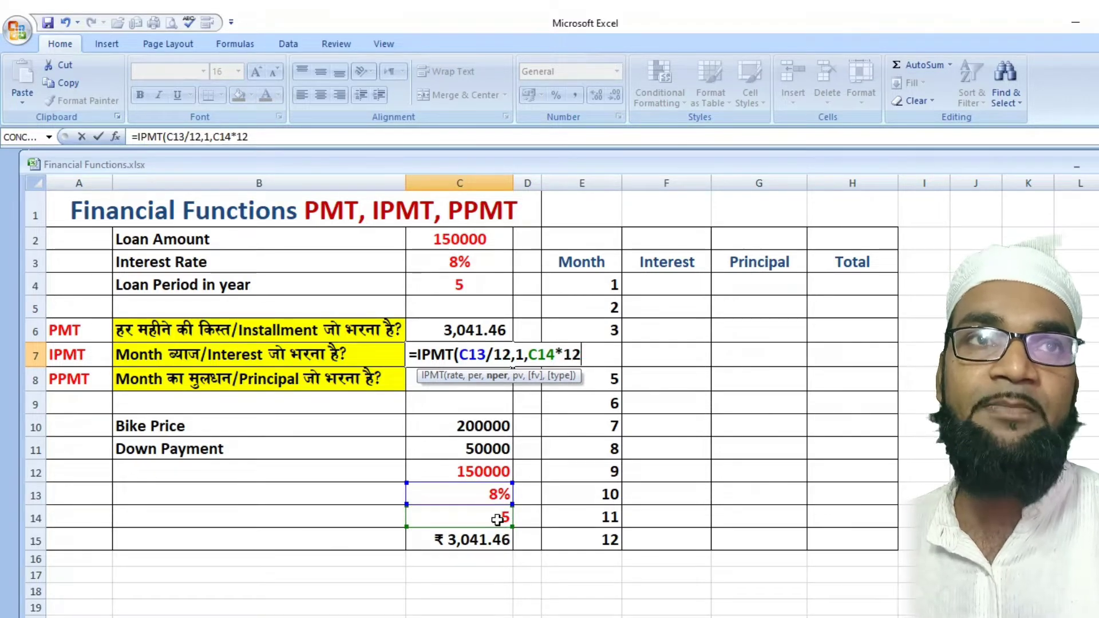
text(,)
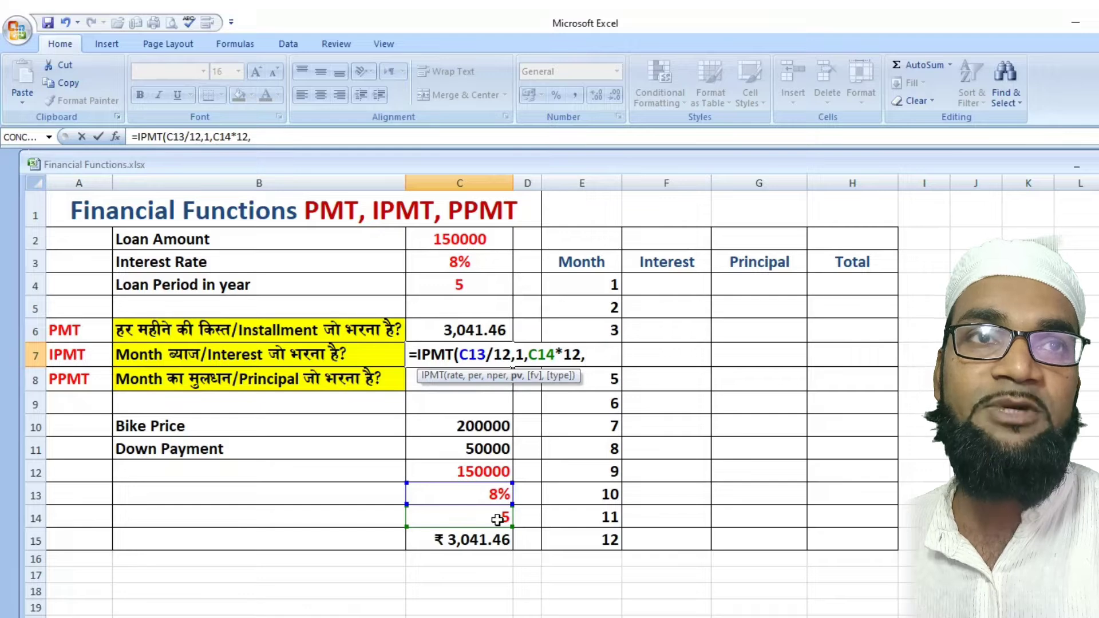
click(493, 475)
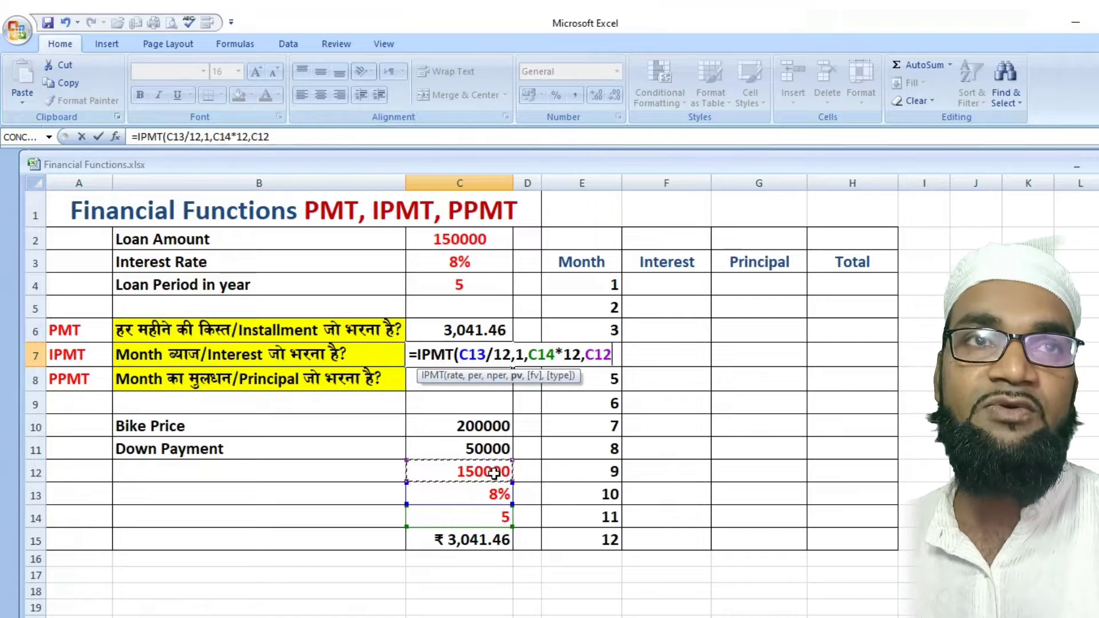
text())
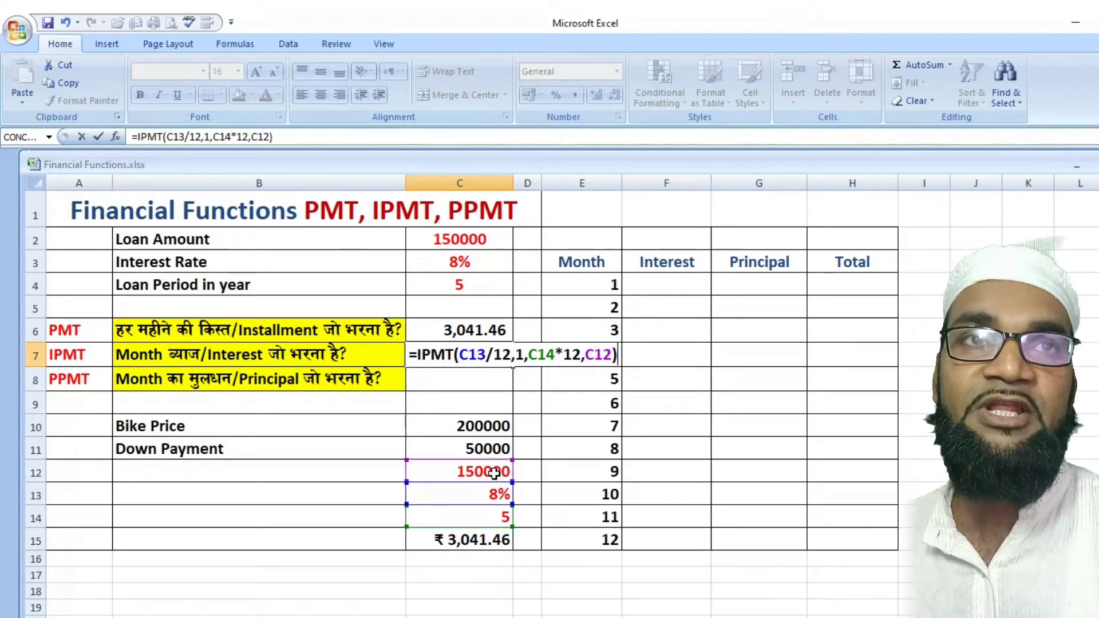
key(Return)
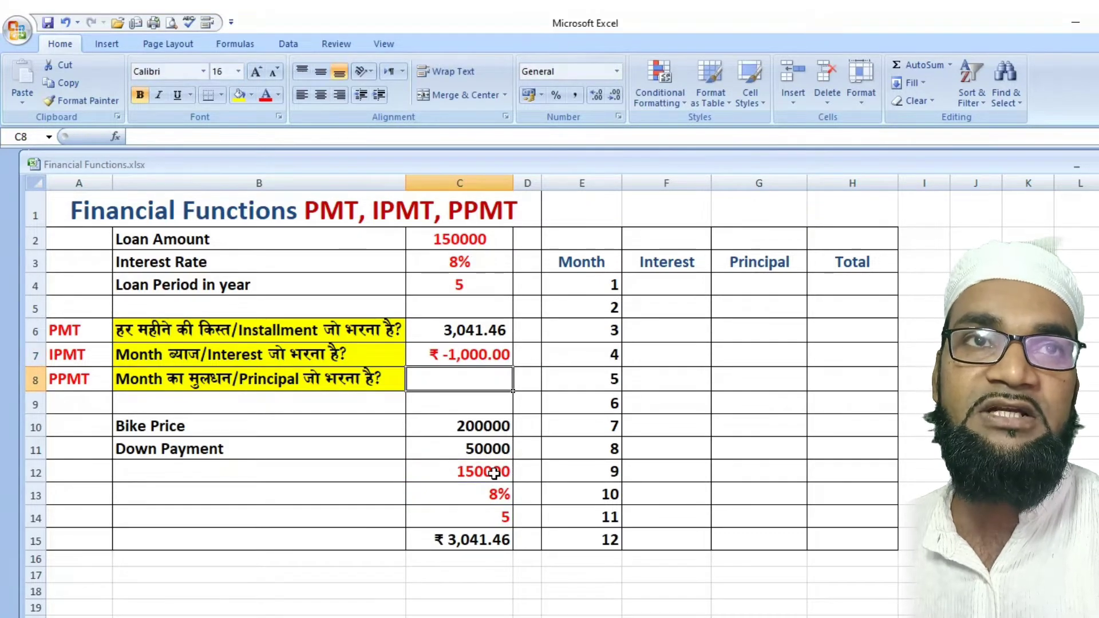
Make the monthly interest in C7 positive by changing its formula to =-IPMT(C13/12,1,C14*12,C12).
key(Up)
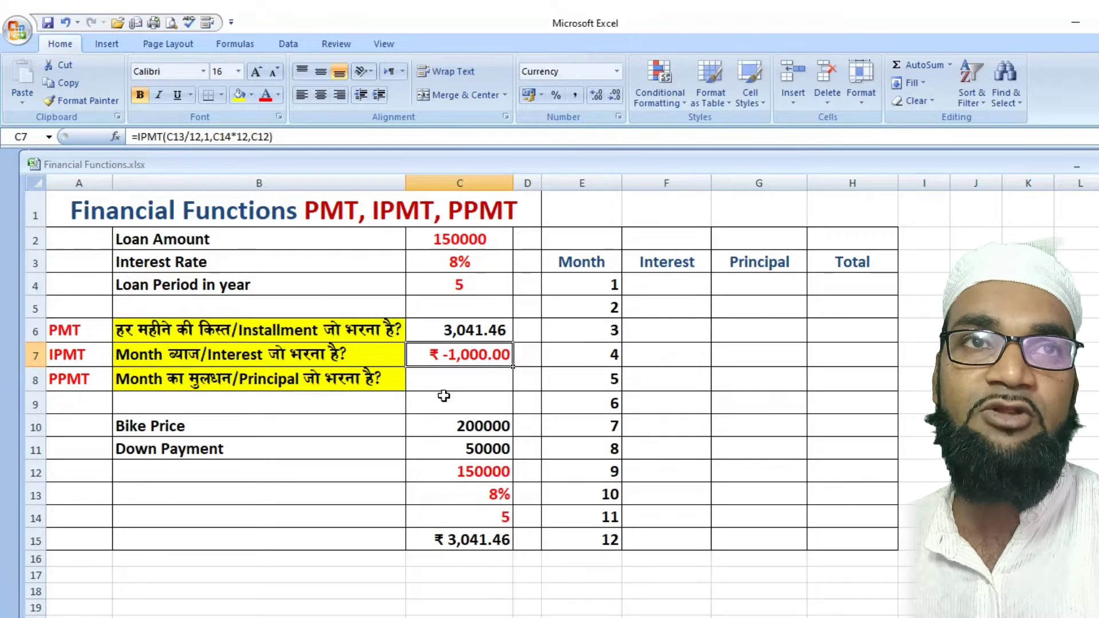
double_click(463, 359)
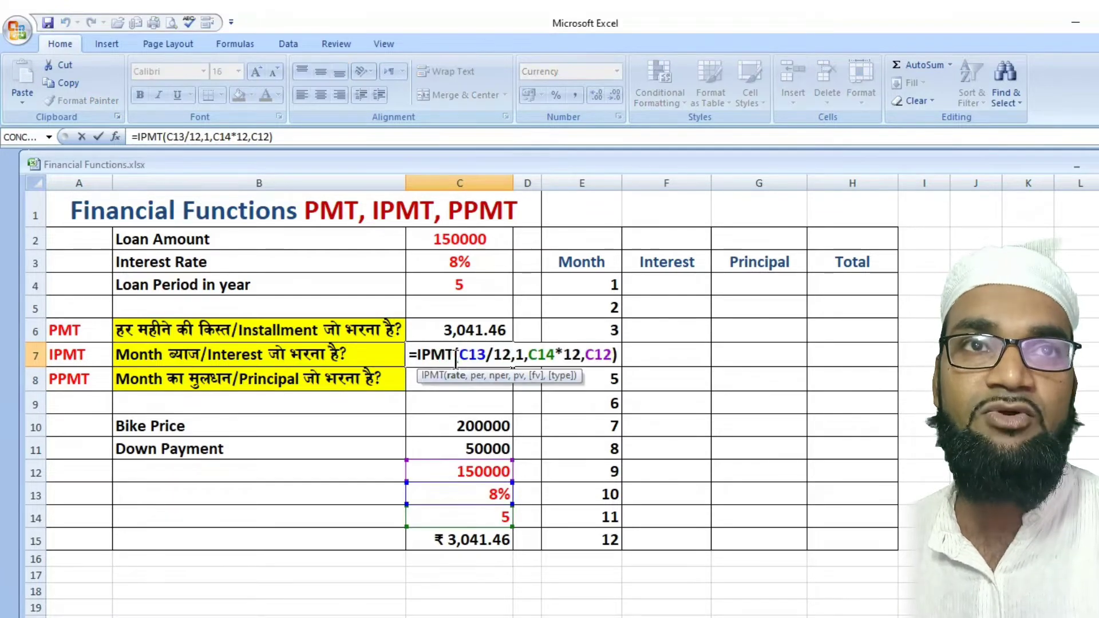
click(416, 355)
text(-)
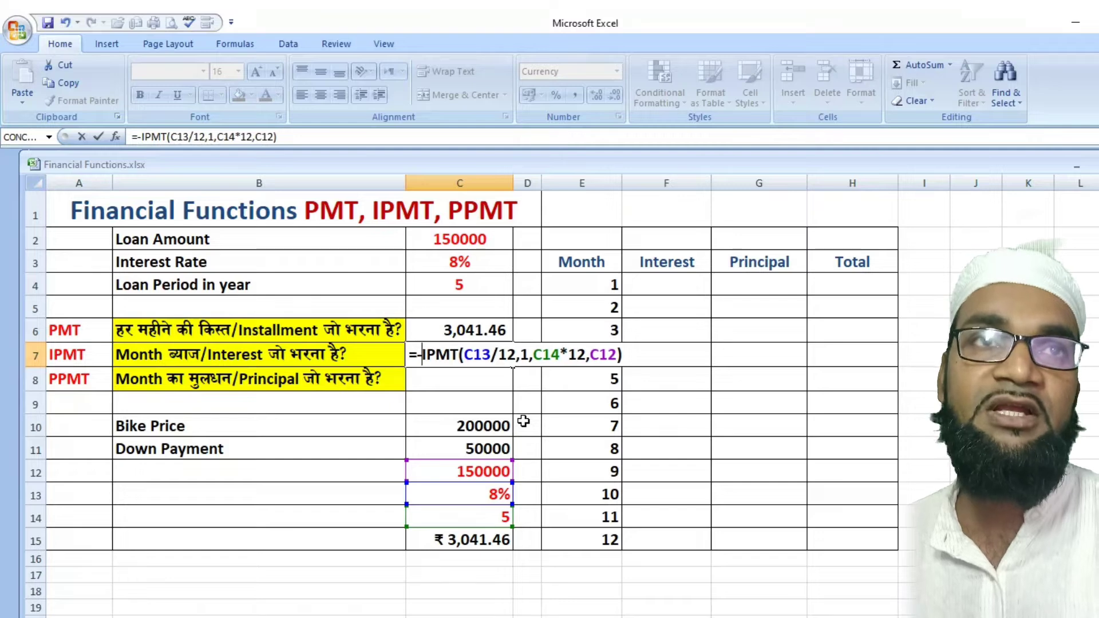
key(Return)
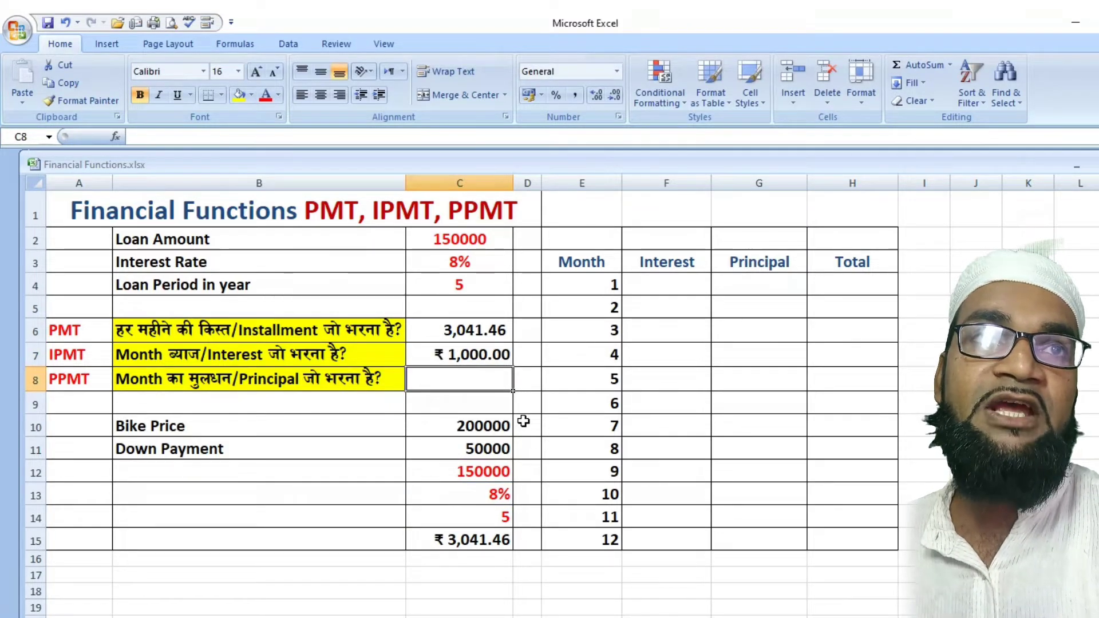
click(505, 357)
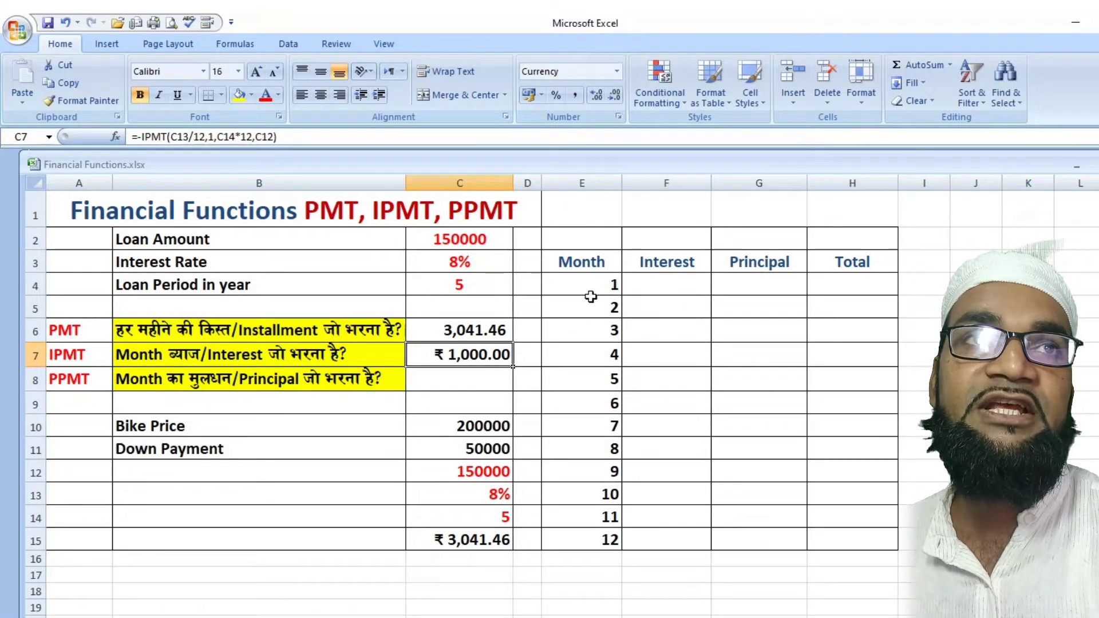
Calculate month 1's interest in F4 with absolute loan references, using the formula =IPMT($C$13/12,E4,$C$14*12,$C$12).
click(641, 288)
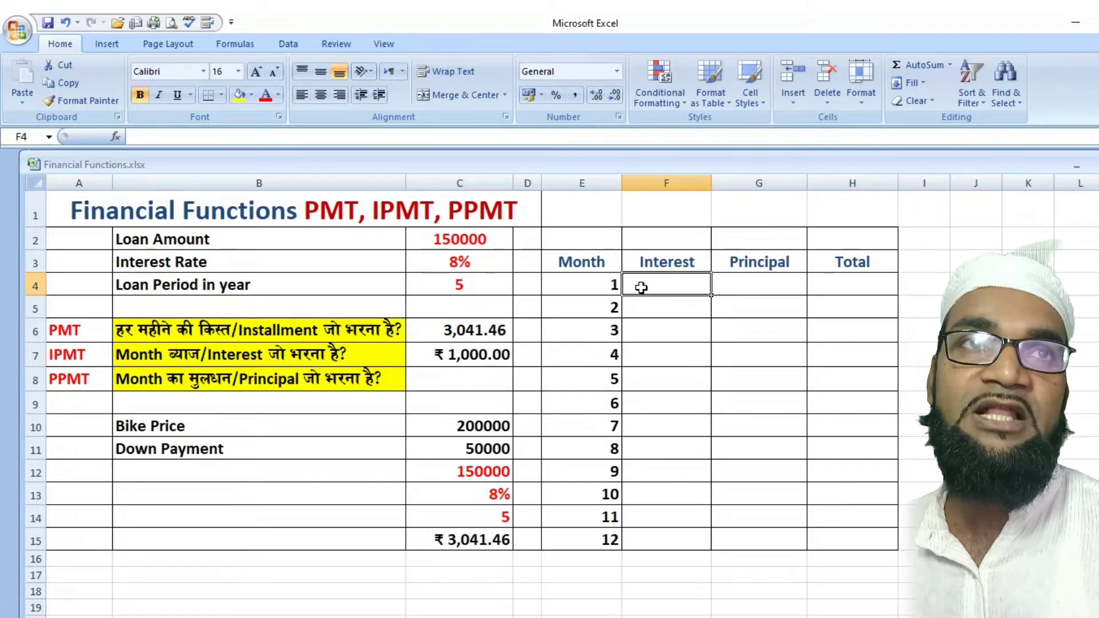
text(=)
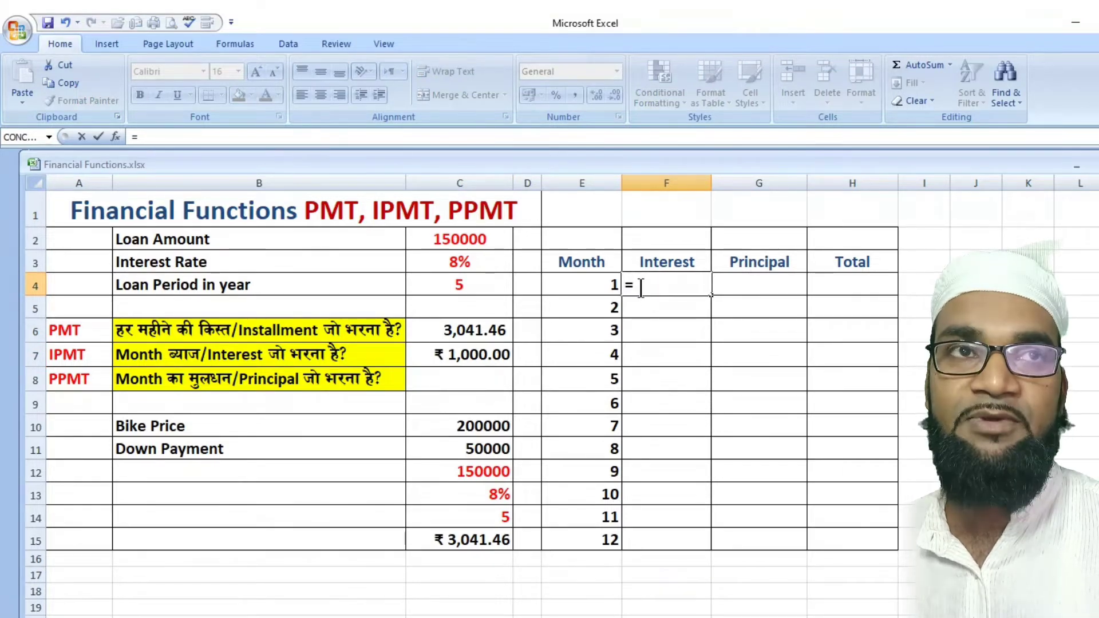
text(i)
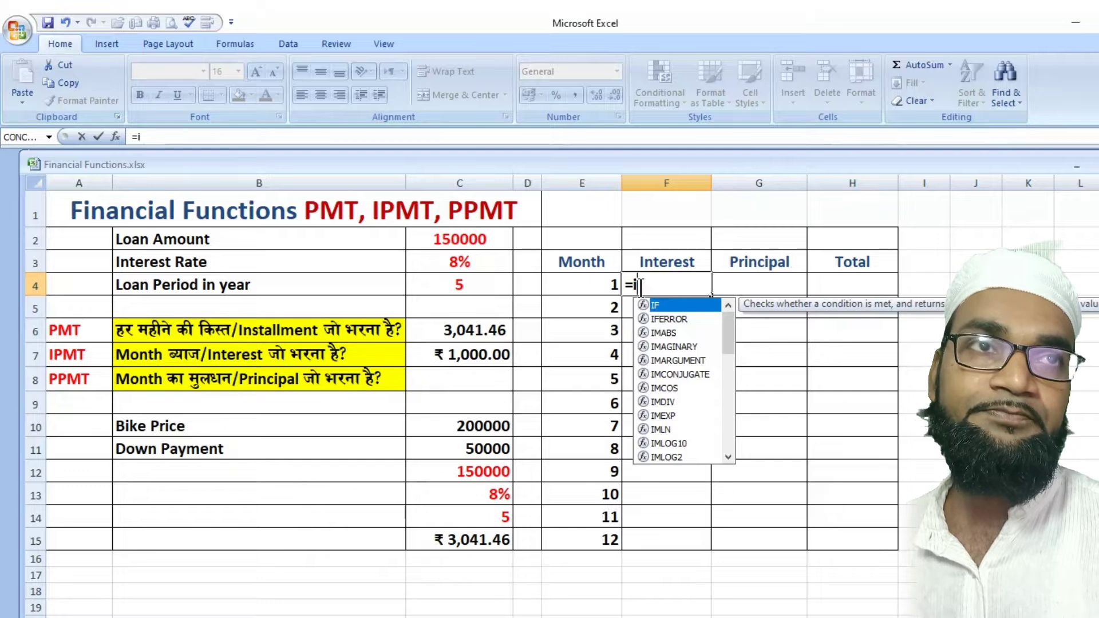
text(pmt)
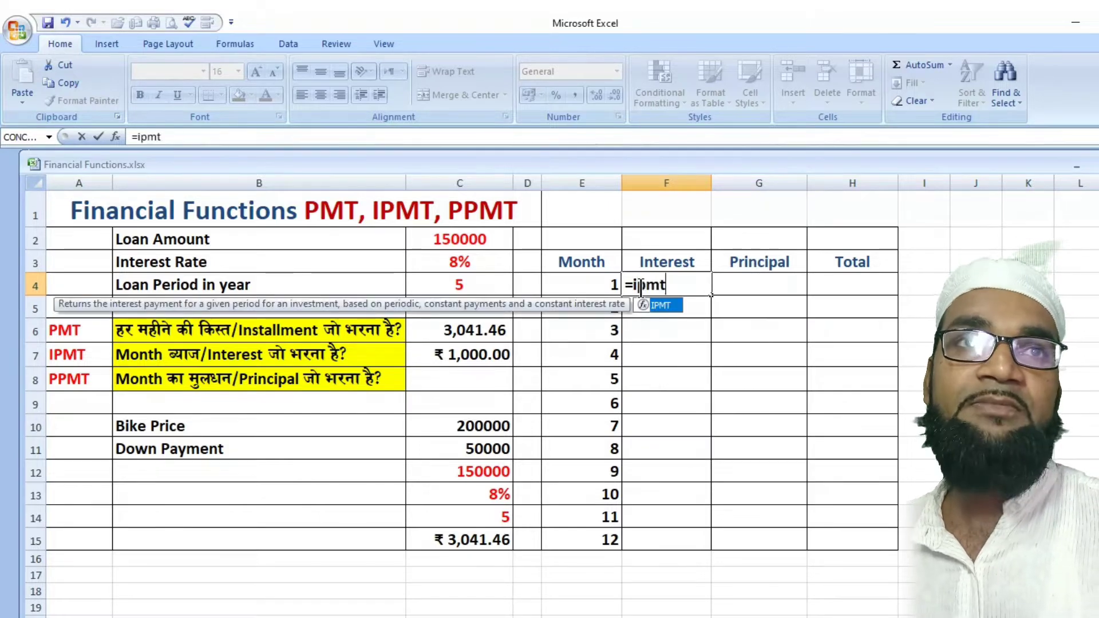
key(Tab)
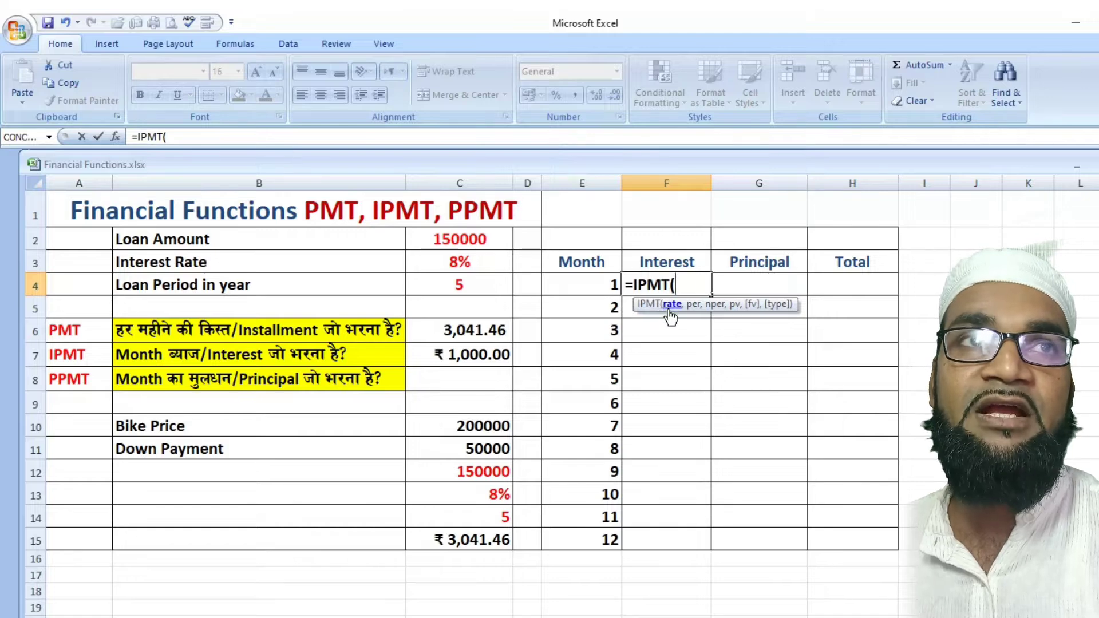
click(493, 500)
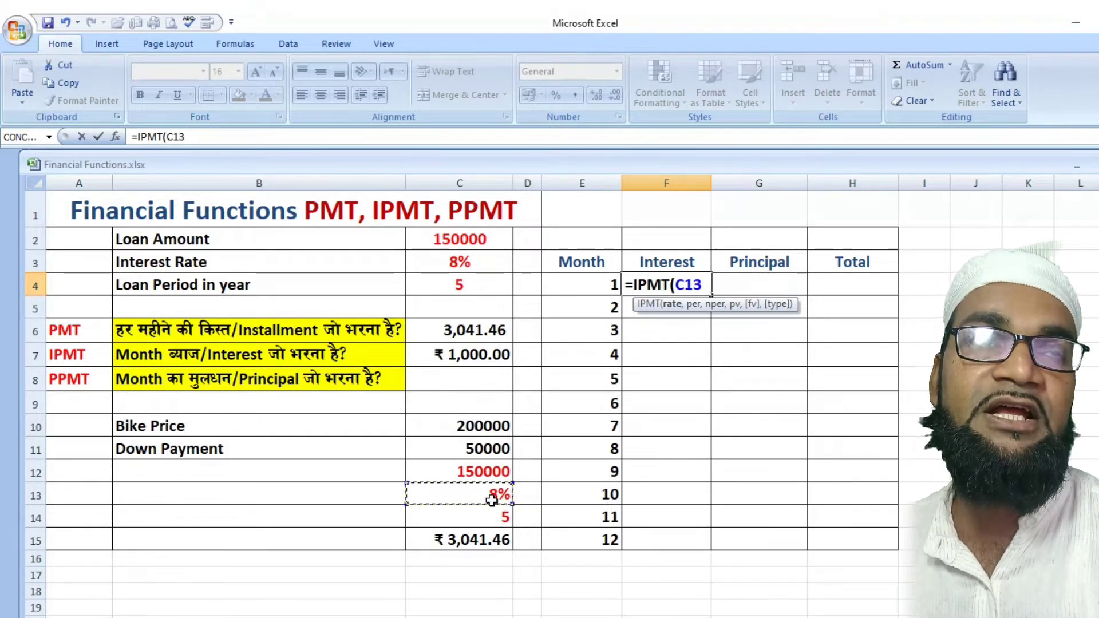
key(F4)
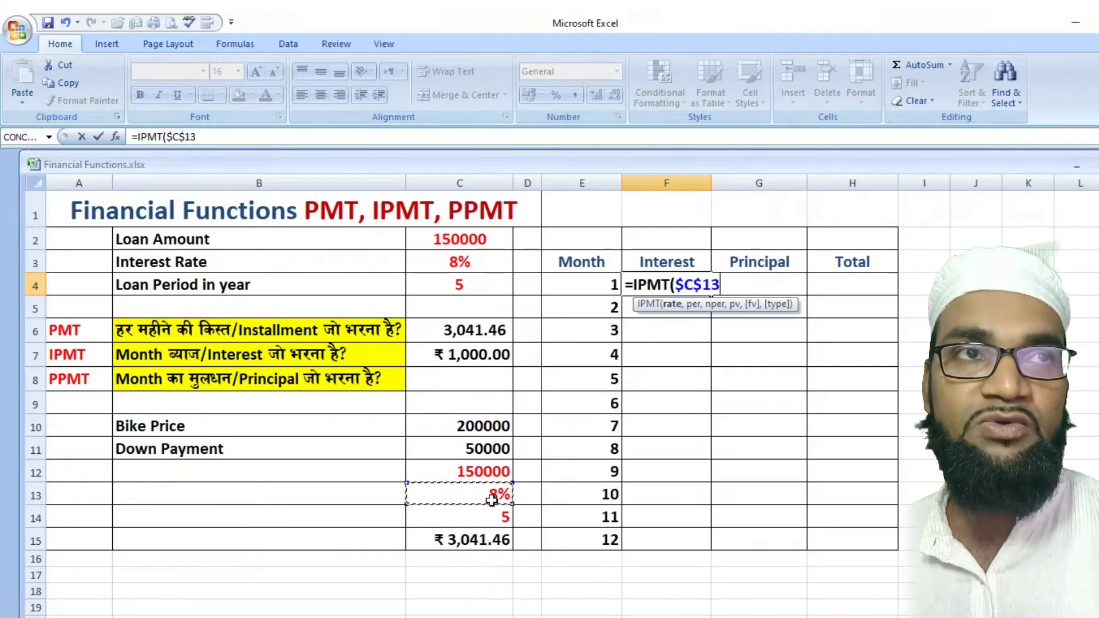
text(/12)
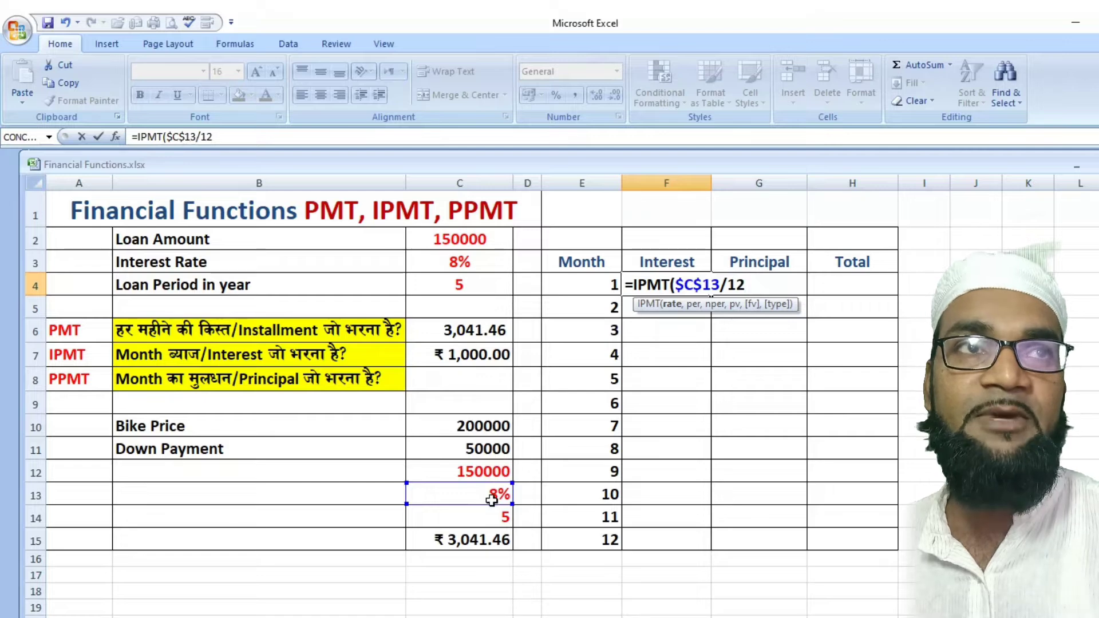
text(,)
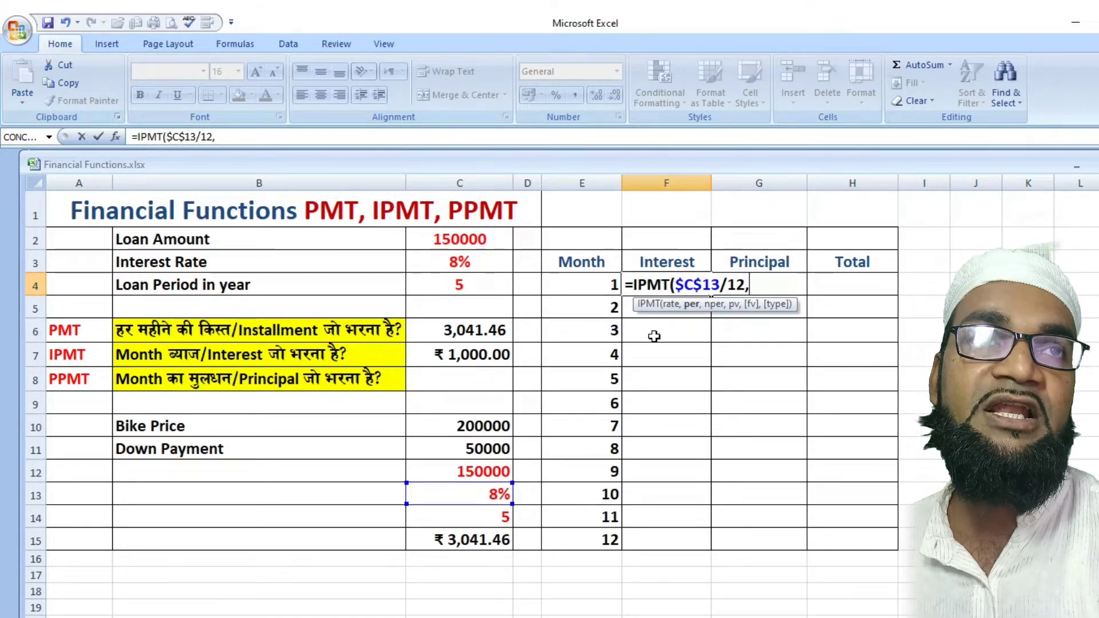
click(601, 287)
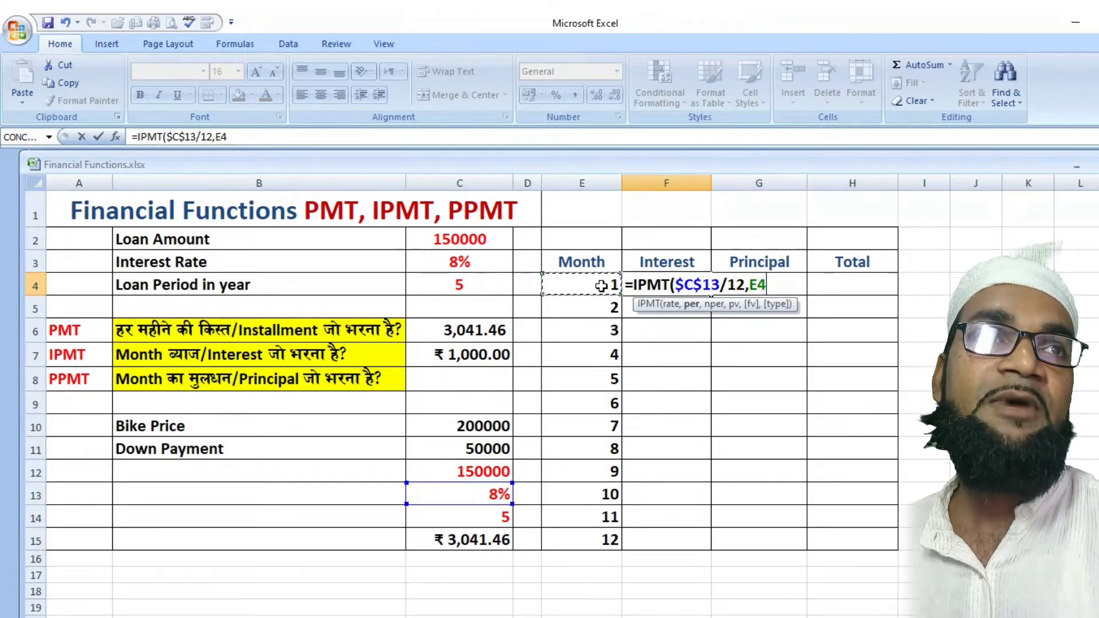
text(,)
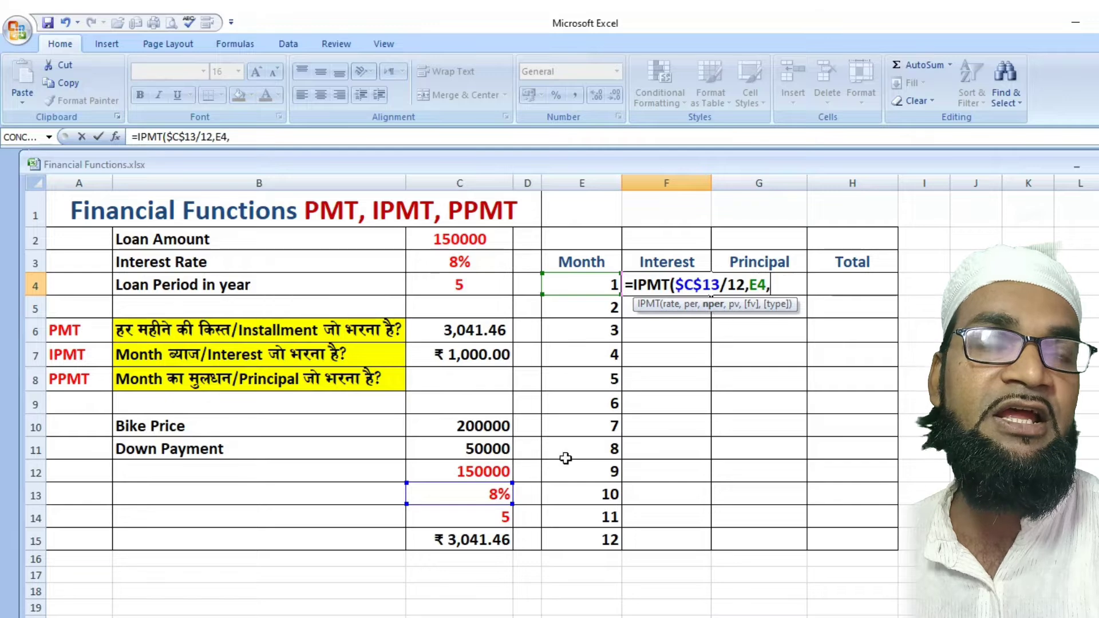
click(491, 518)
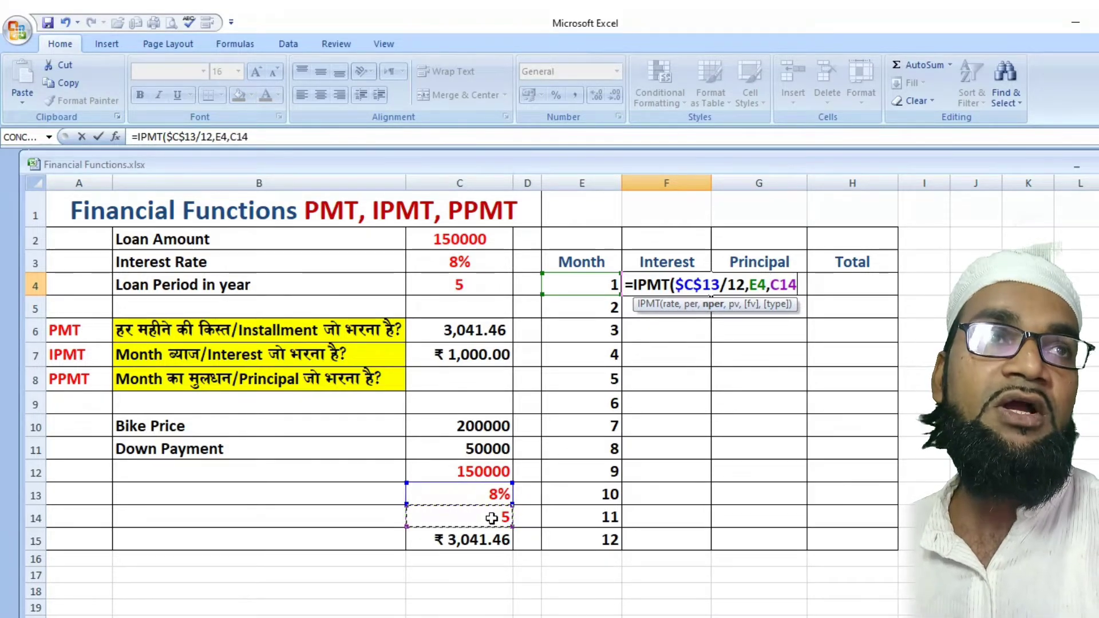
key(F4)
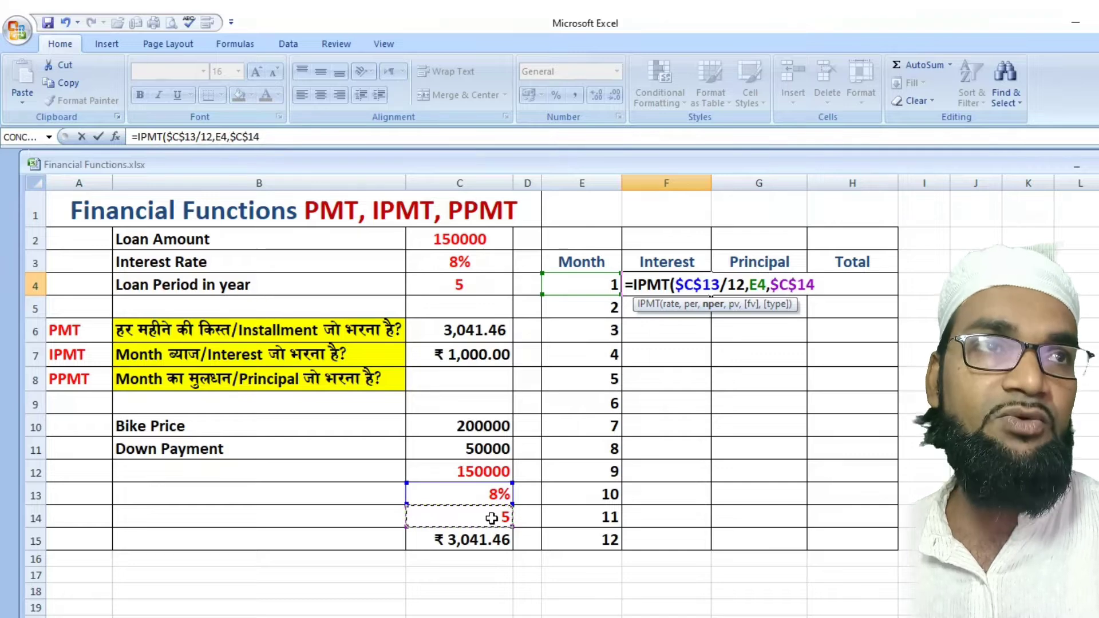
text(*)
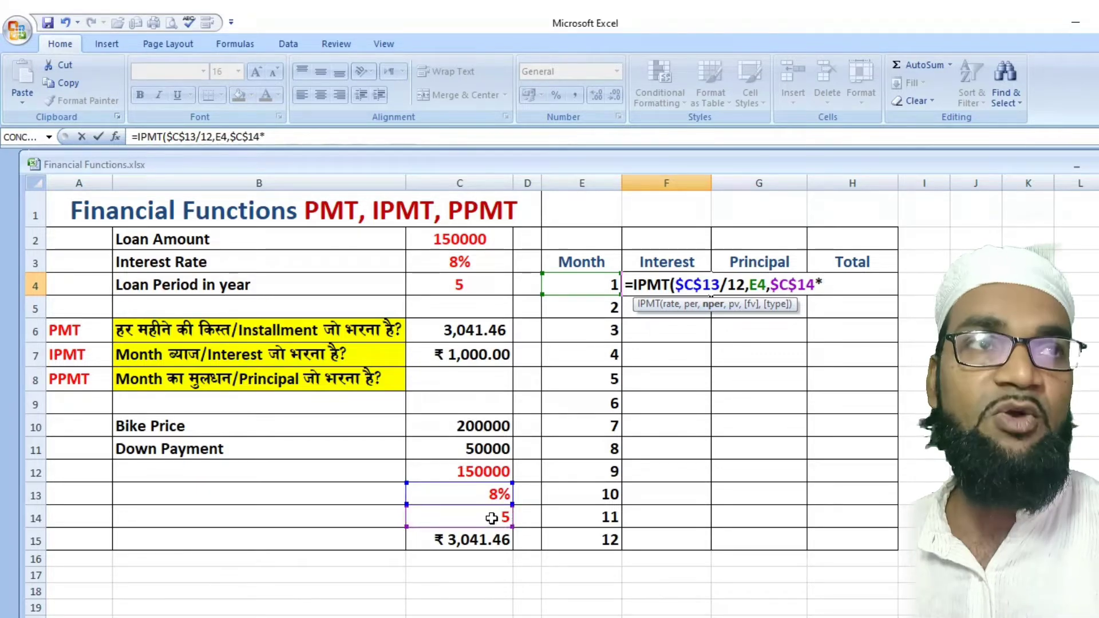
text(12)
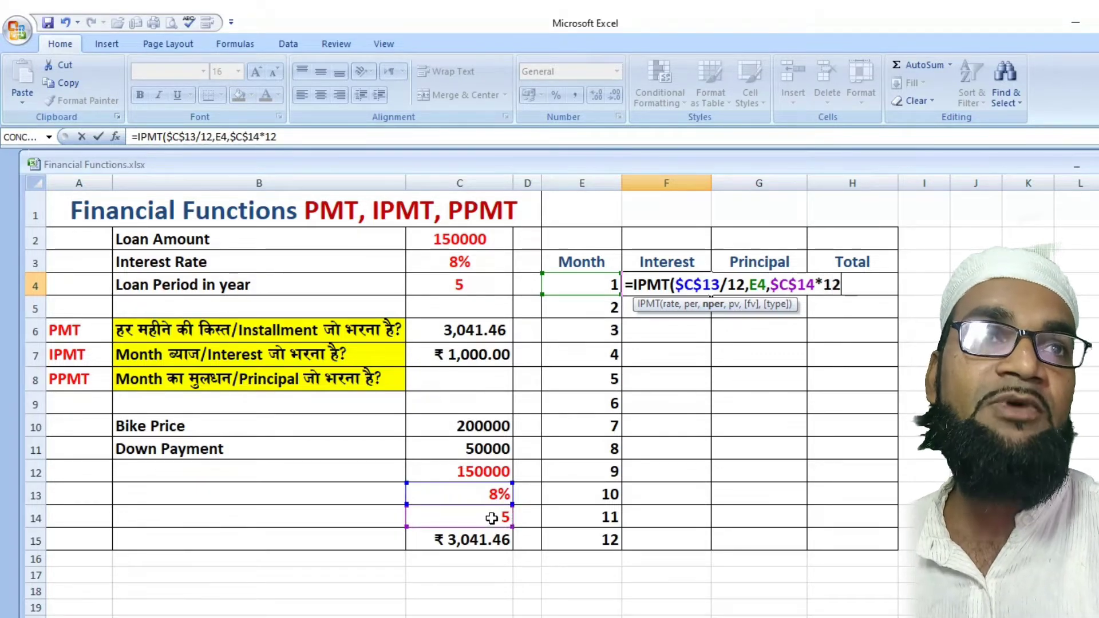
text(,)
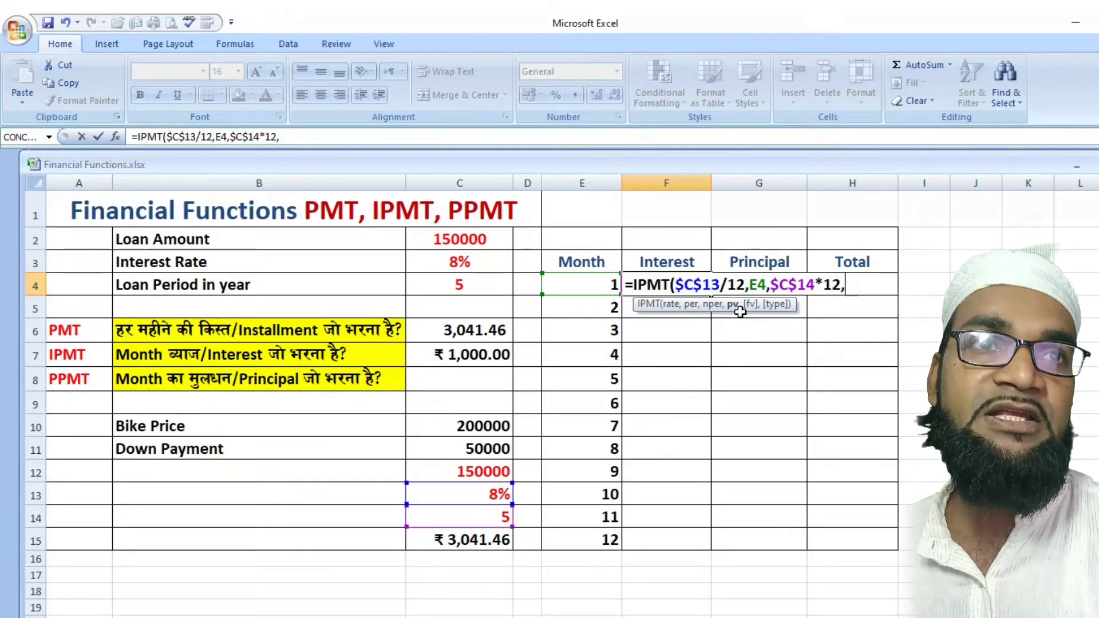
click(476, 474)
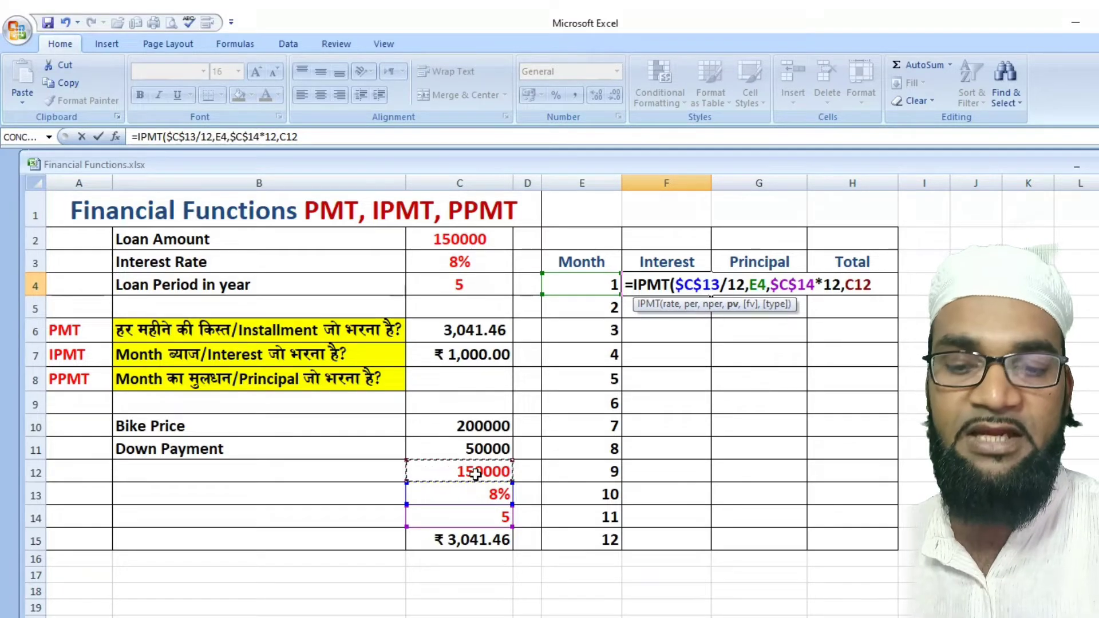
key(F4)
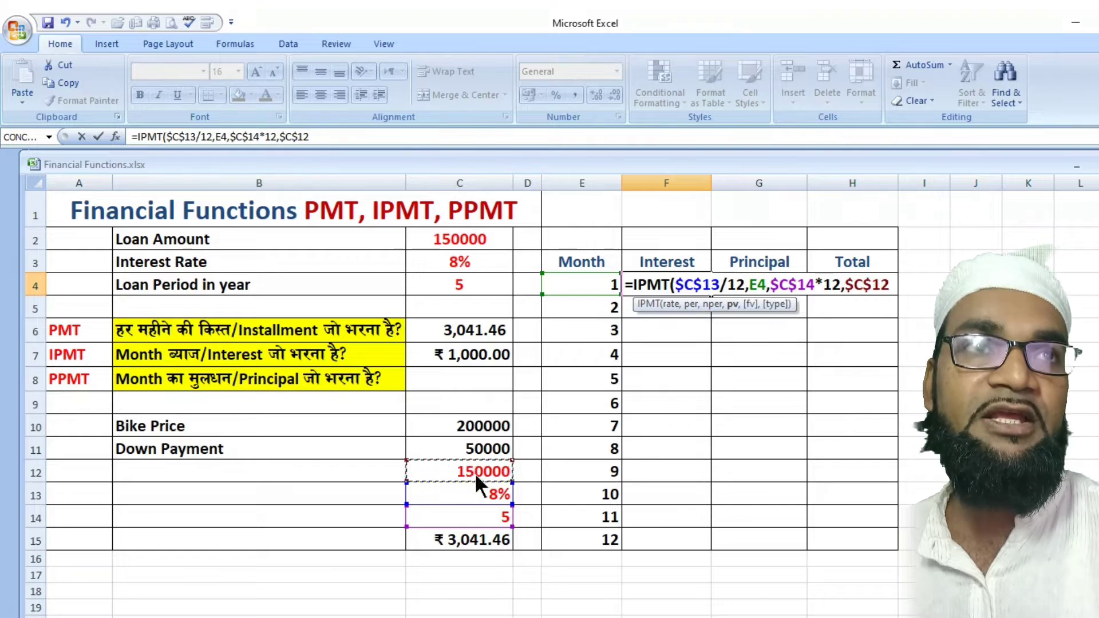
text())
key(Return)
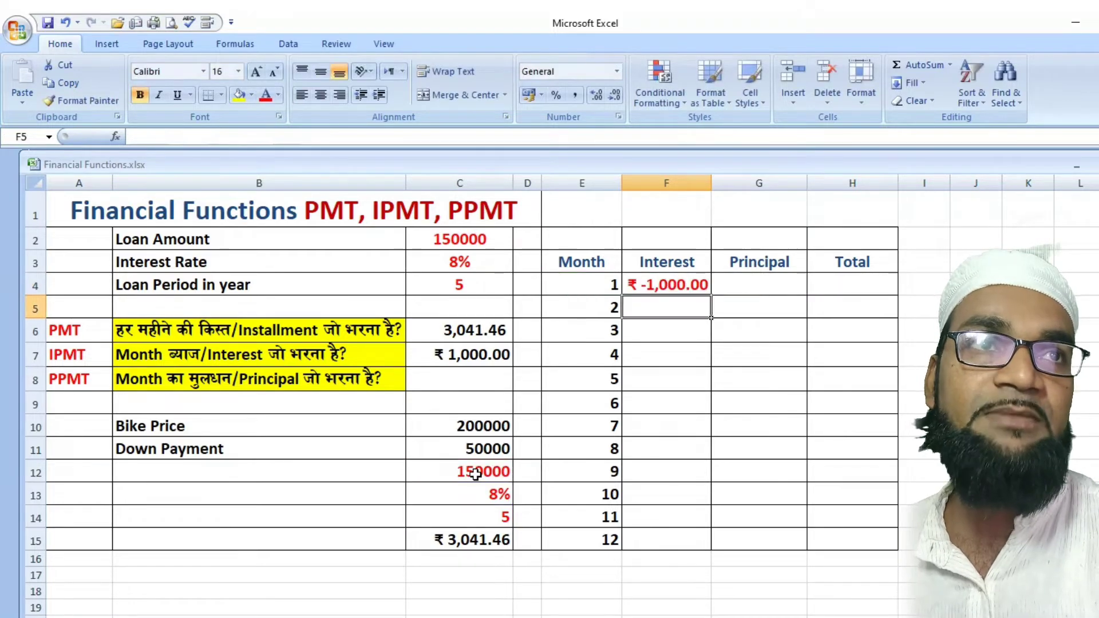
Change the F4 formula to =-IPMT($C$13/12,E4,$C$14*12,$C$12) and fill it down through F15.
key(Up)
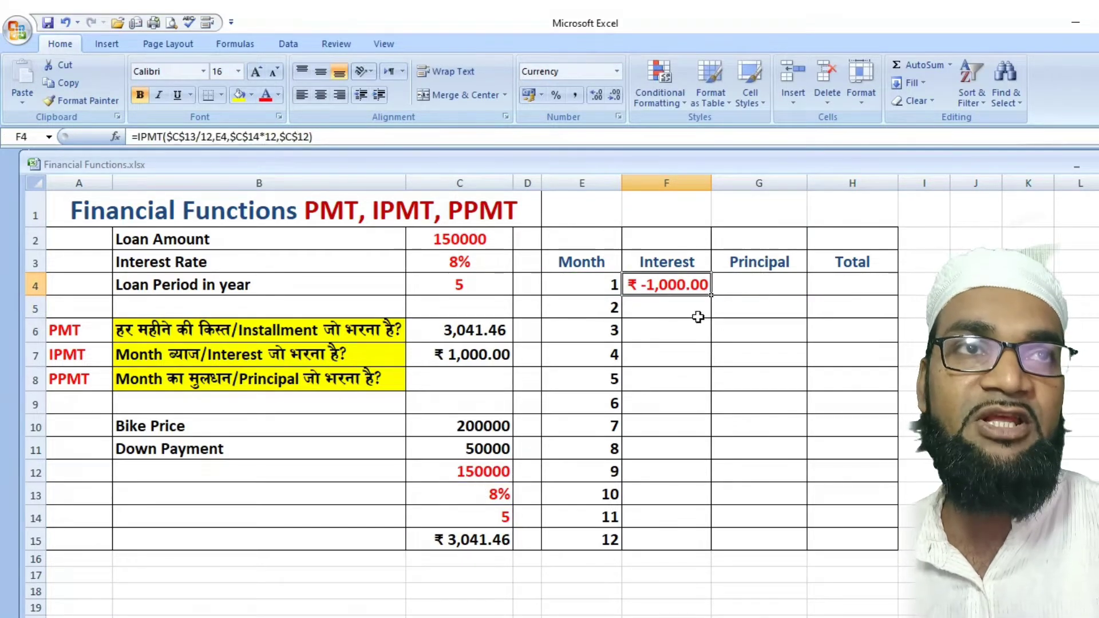
double_click(655, 287)
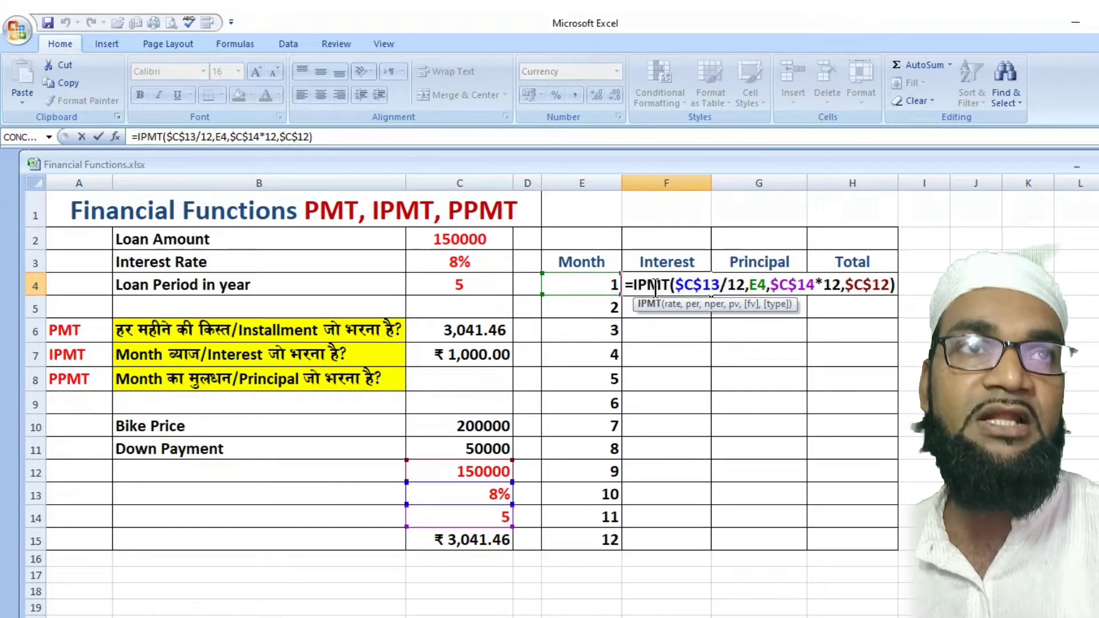
text(-)
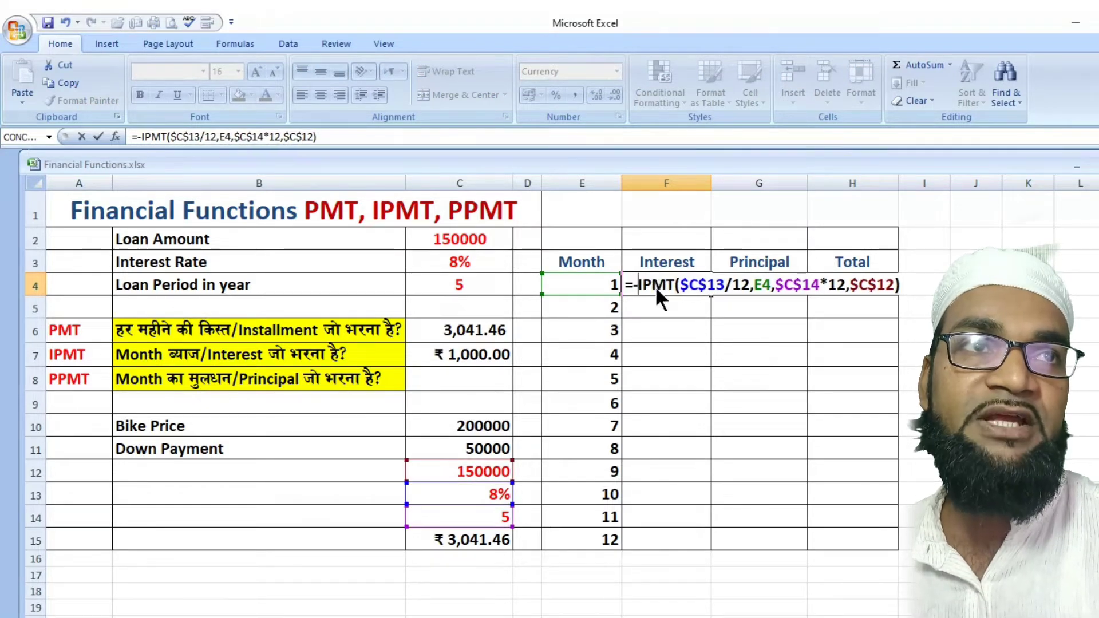
key(Return)
key(Up)
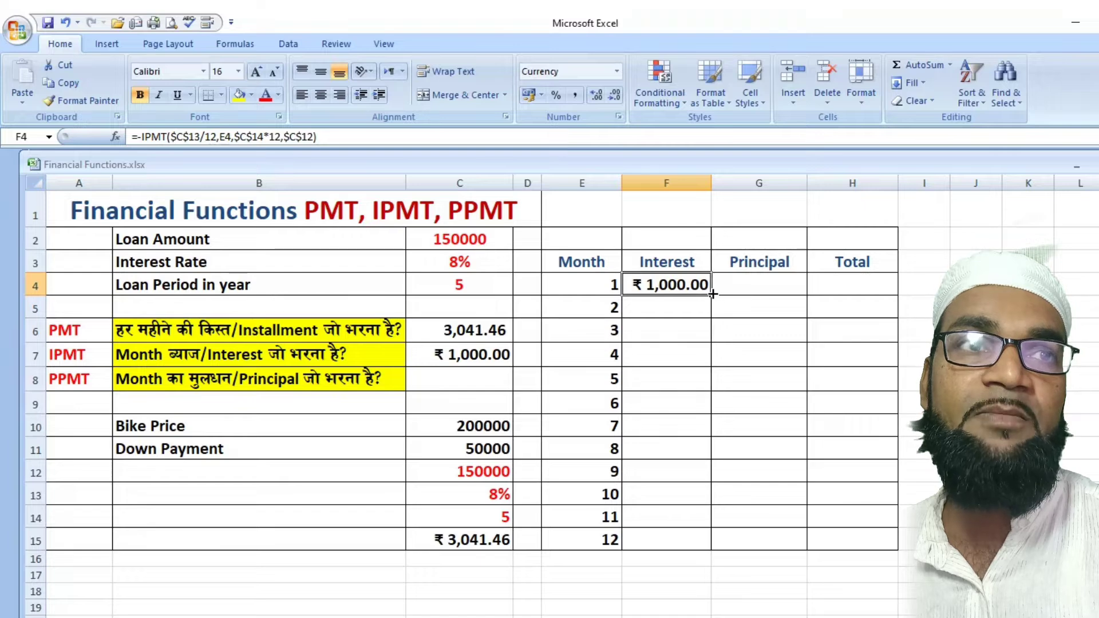
drag(716, 312, 746, 544)
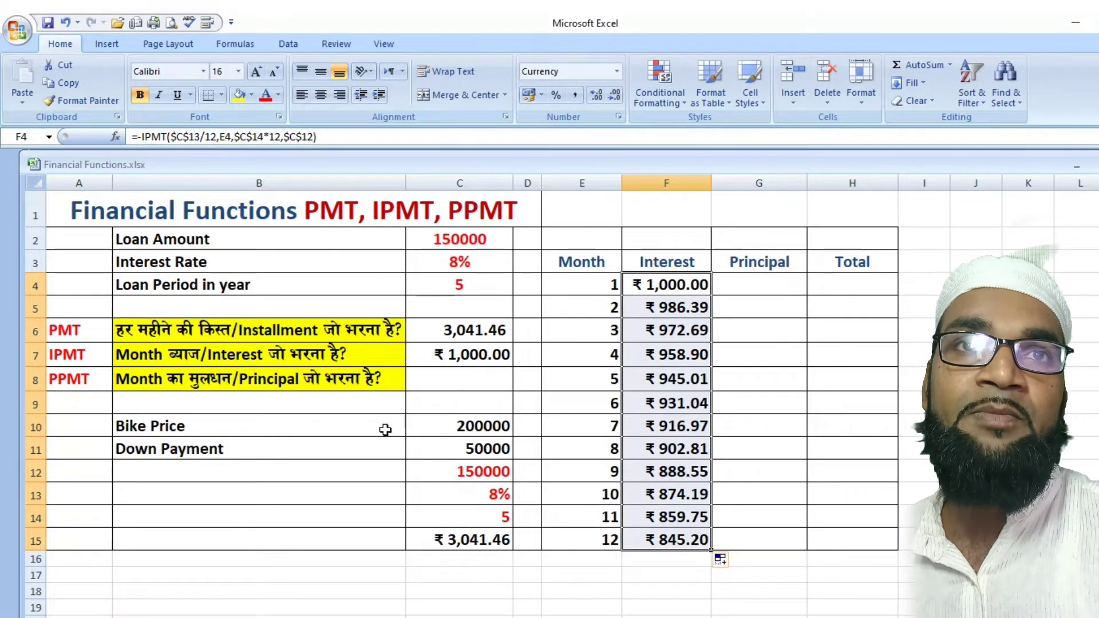
Calculate the first month's principal in C8 with the formula =PPMT(C13/12,1,C14*12,C12).
click(454, 382)
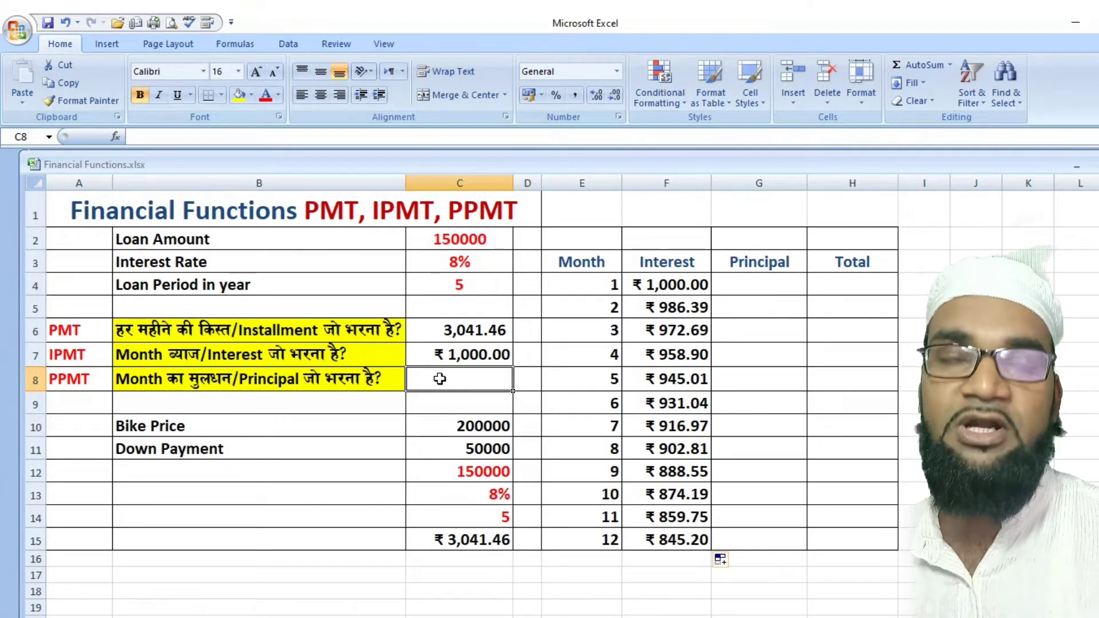
text(=)
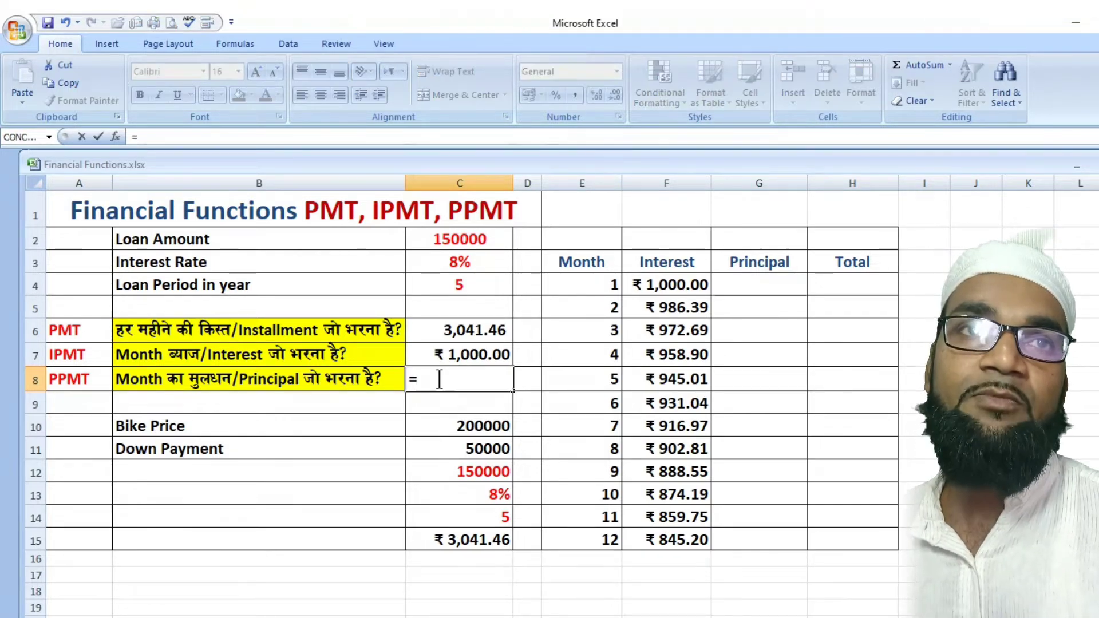
text(ppmt)
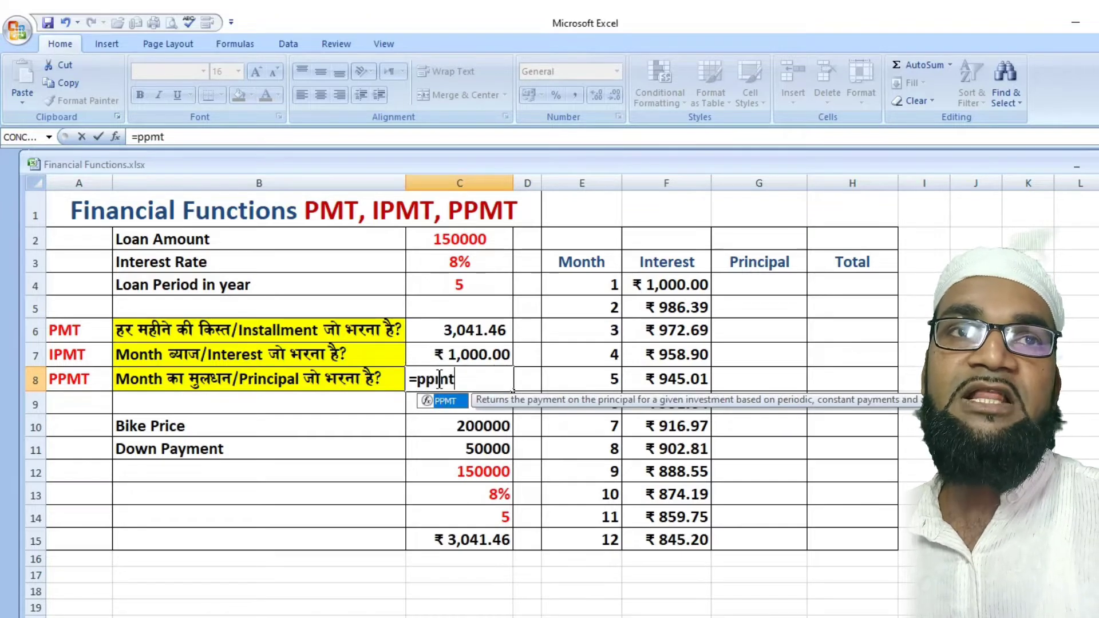
key(Tab)
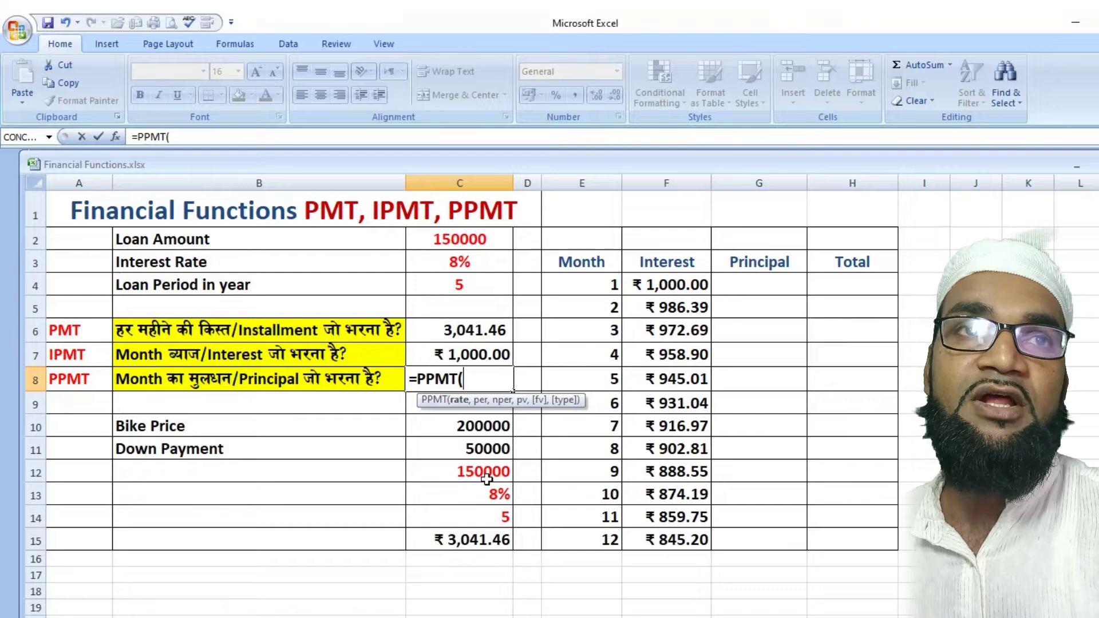
click(498, 497)
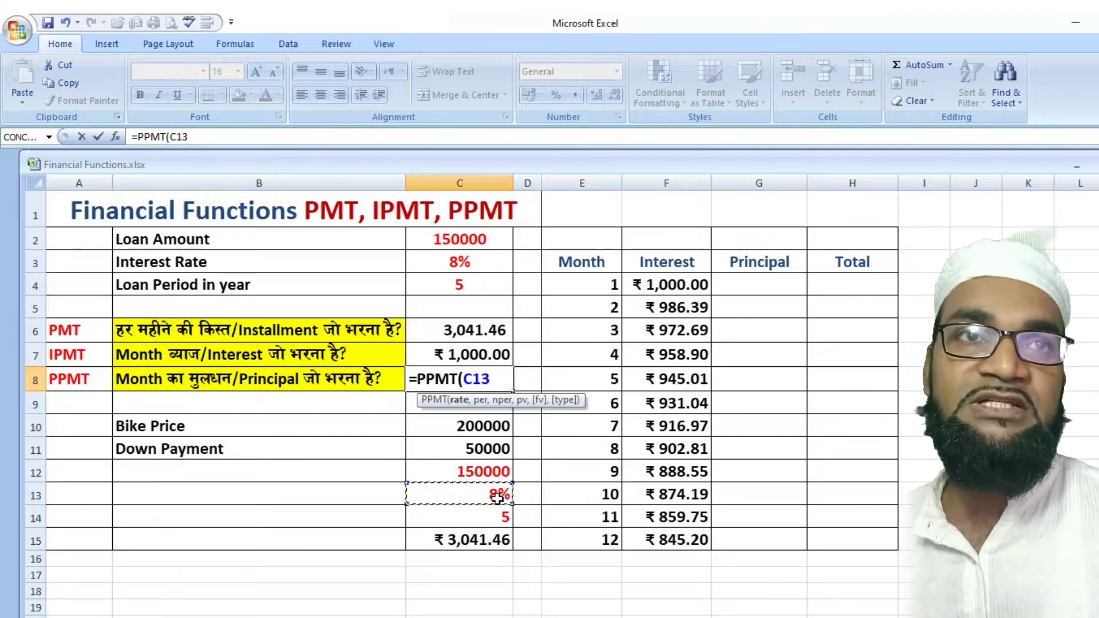
text(/12)
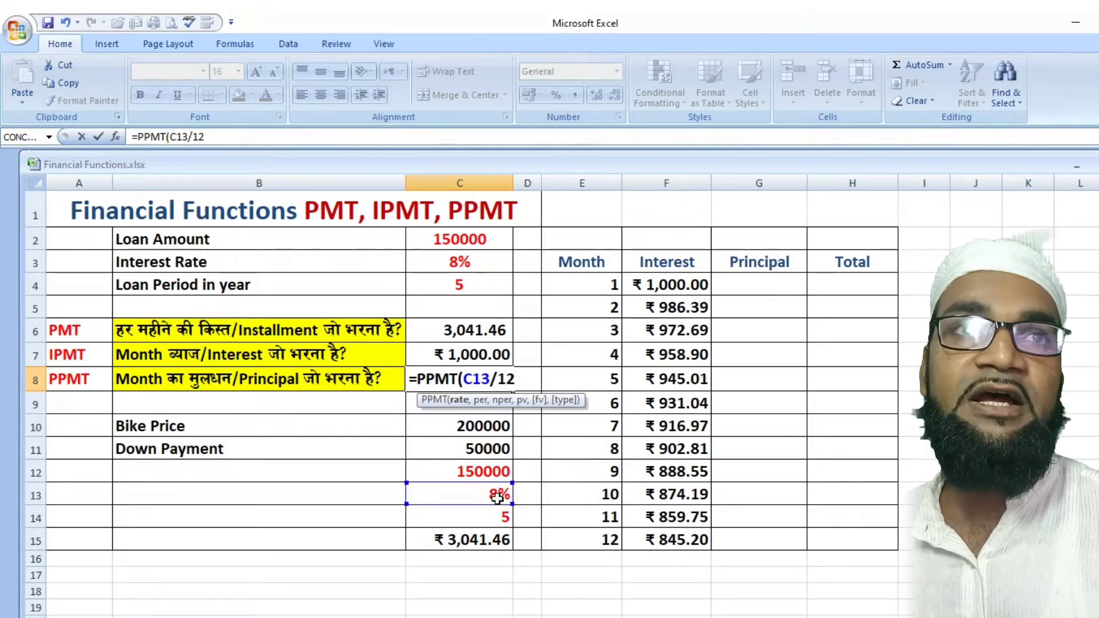
text(,1)
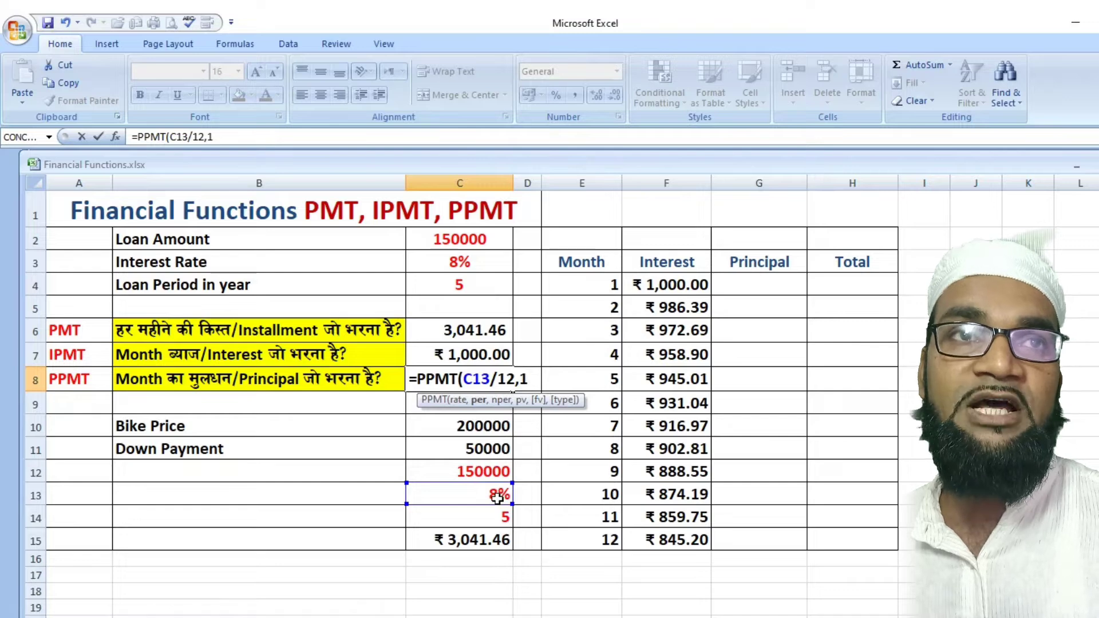
text(,)
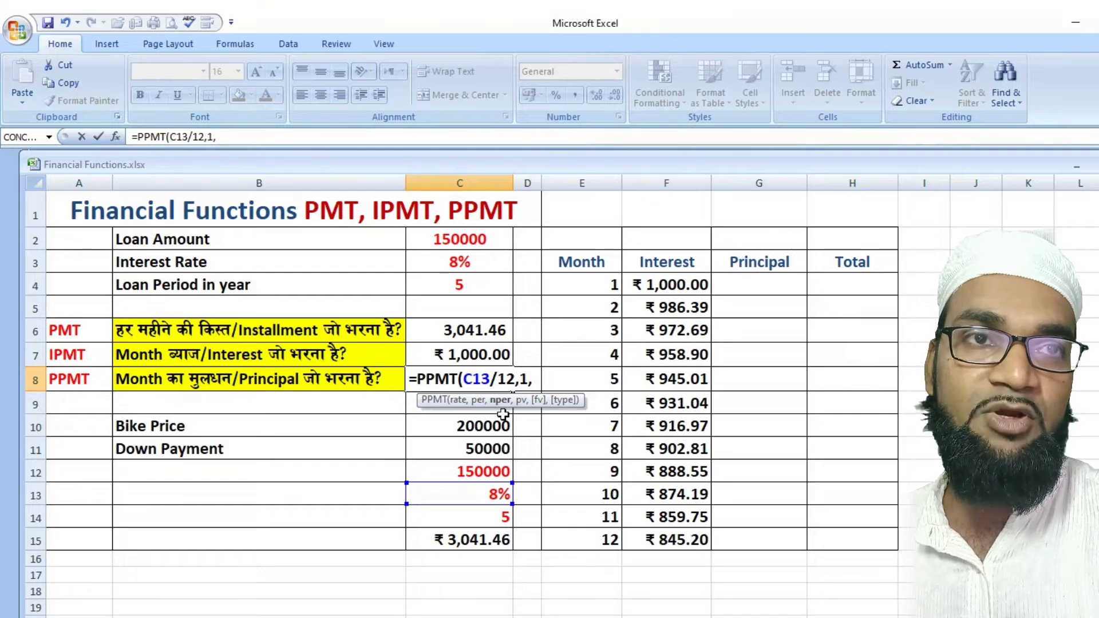
click(496, 522)
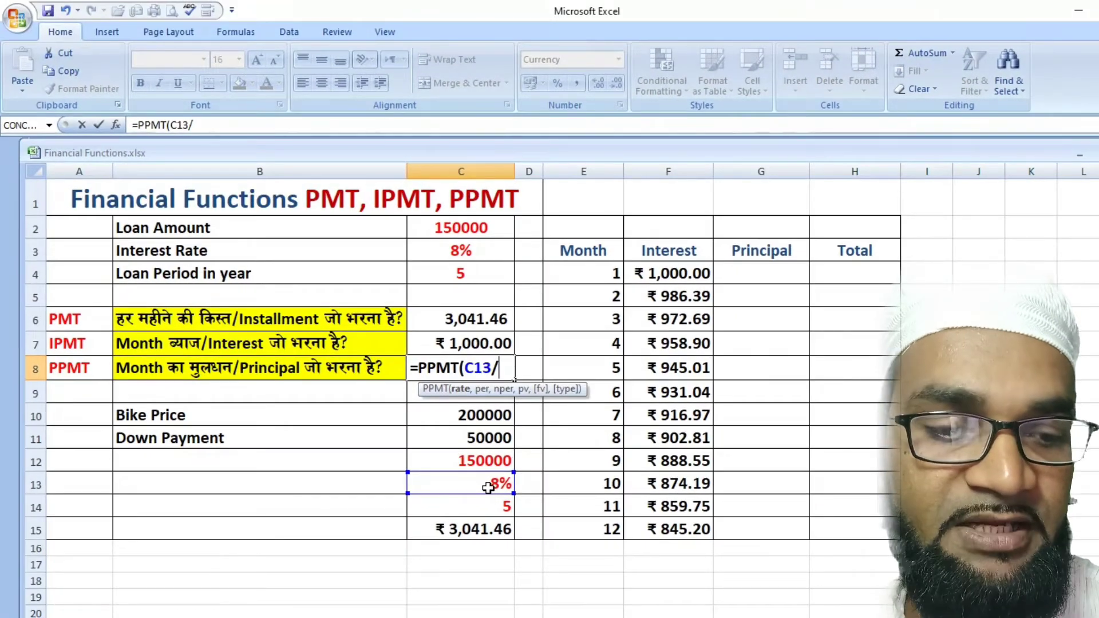
text(12)
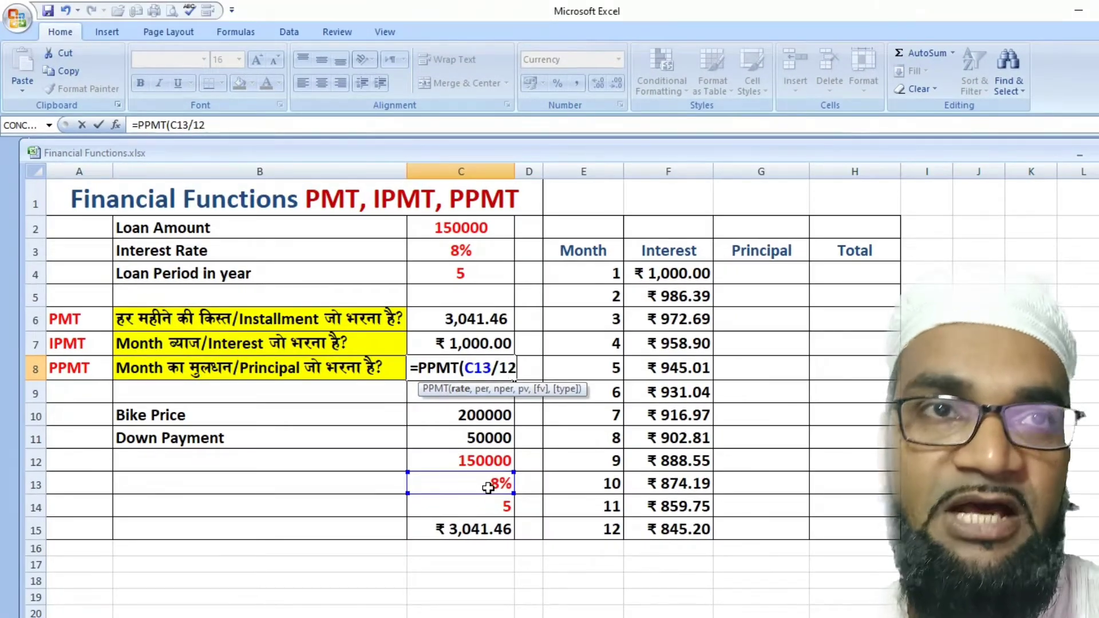
text(,)
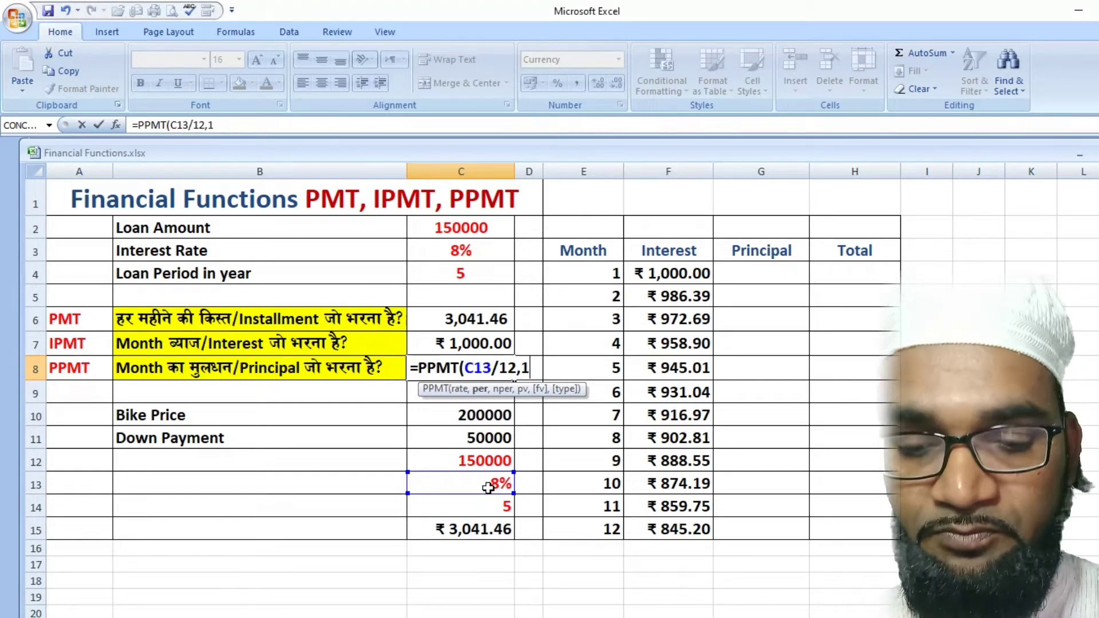
text(1,)
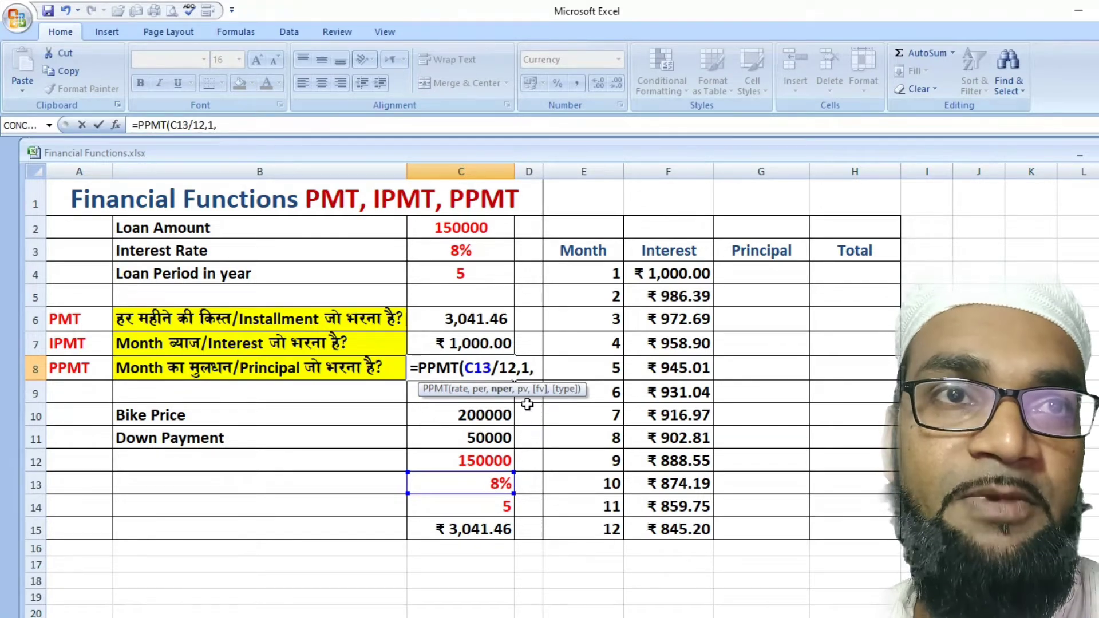
click(499, 513)
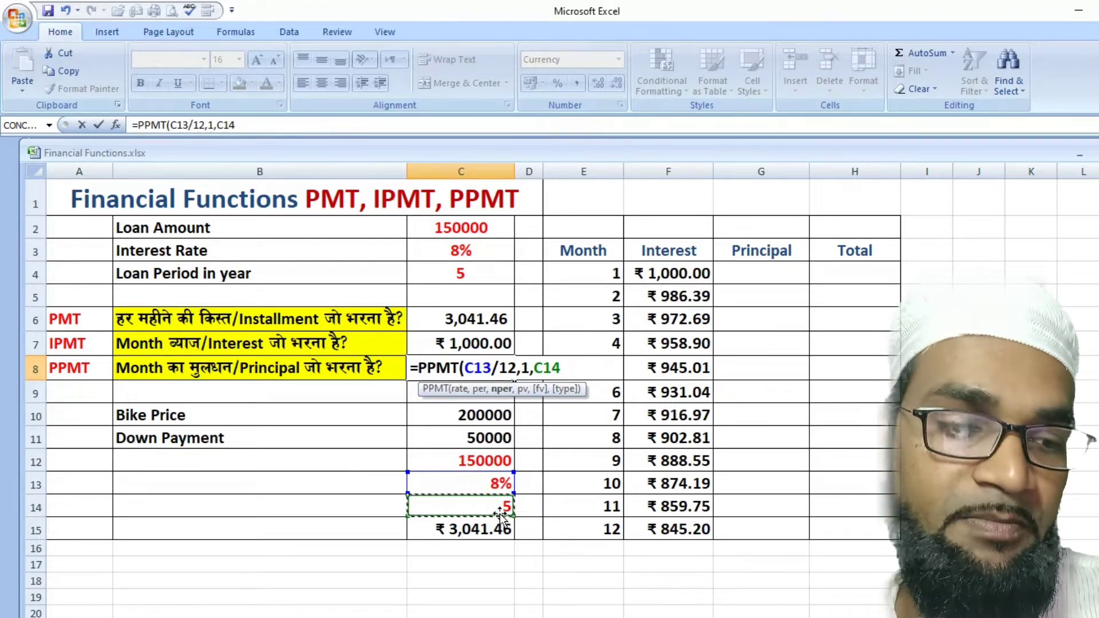
text(*)
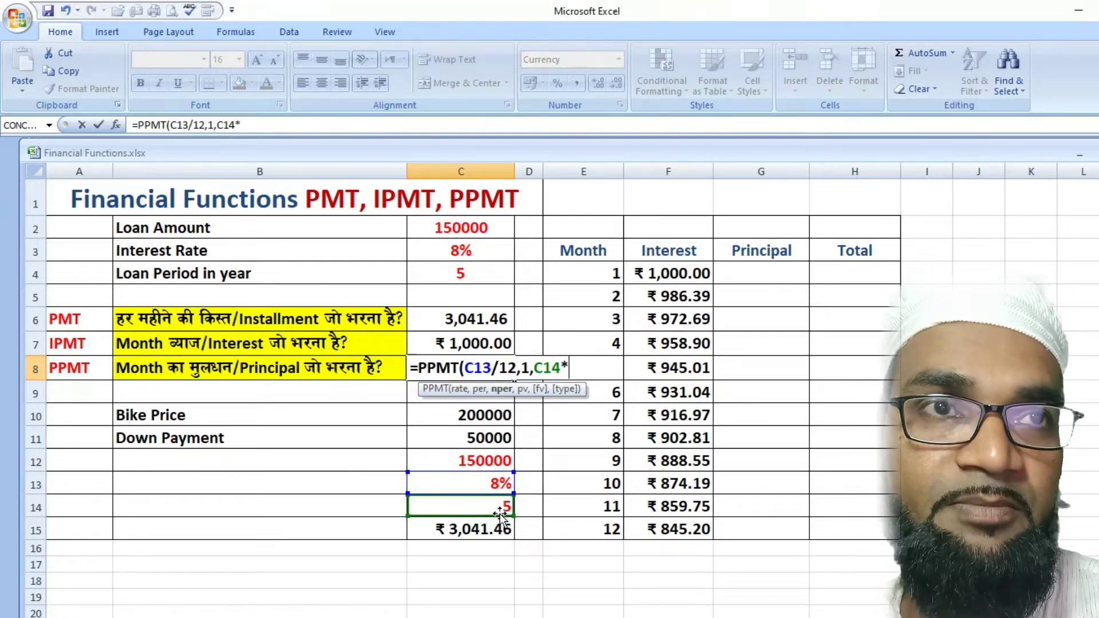
text(12)
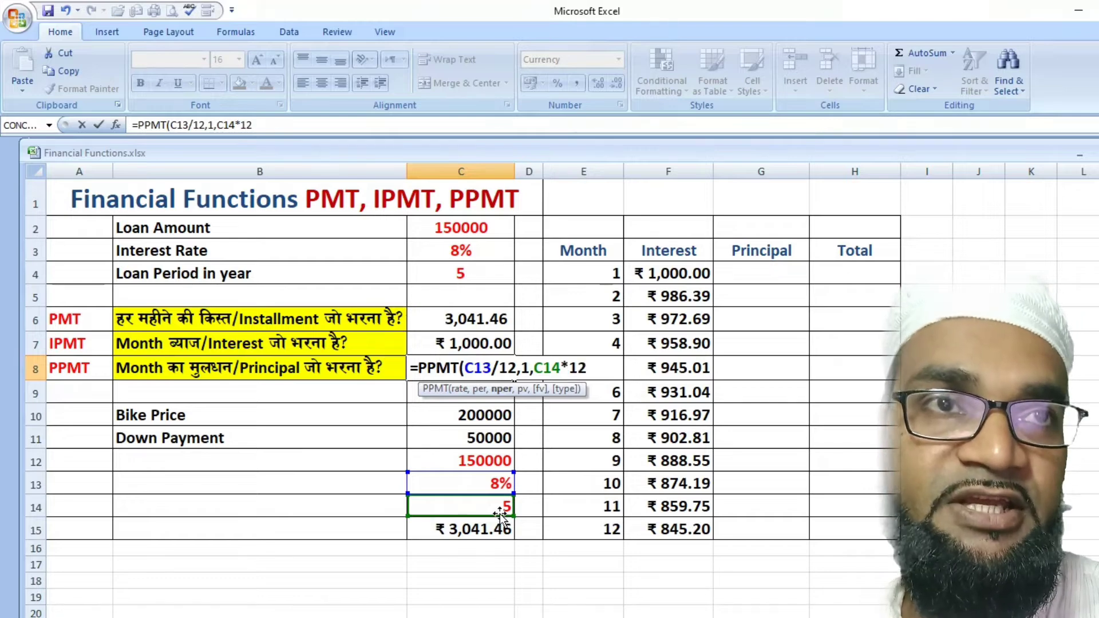
text(,)
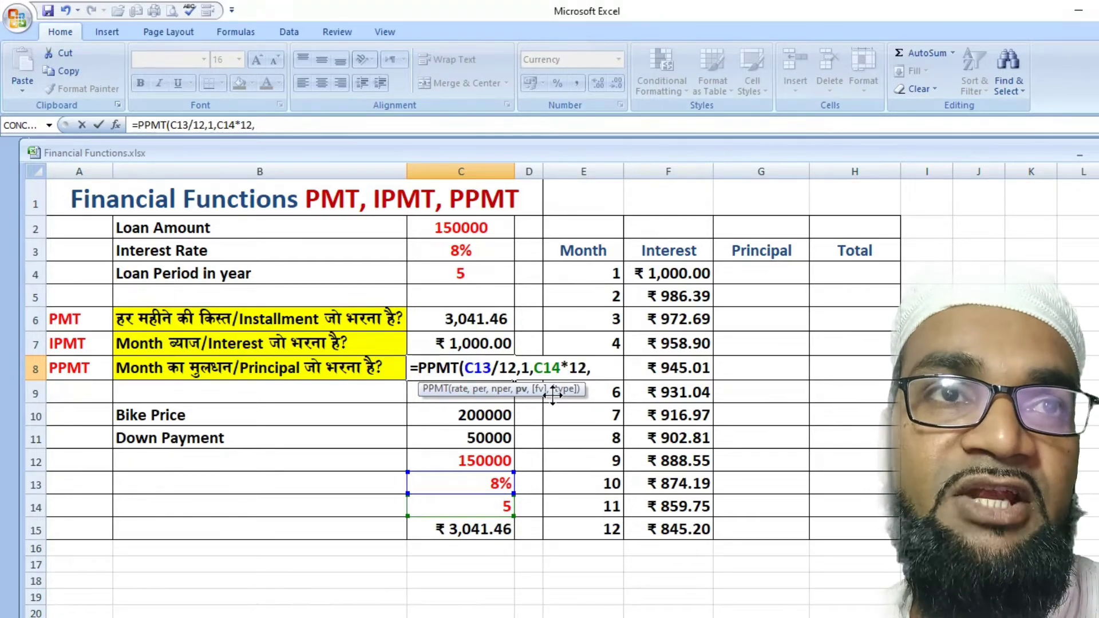
click(478, 463)
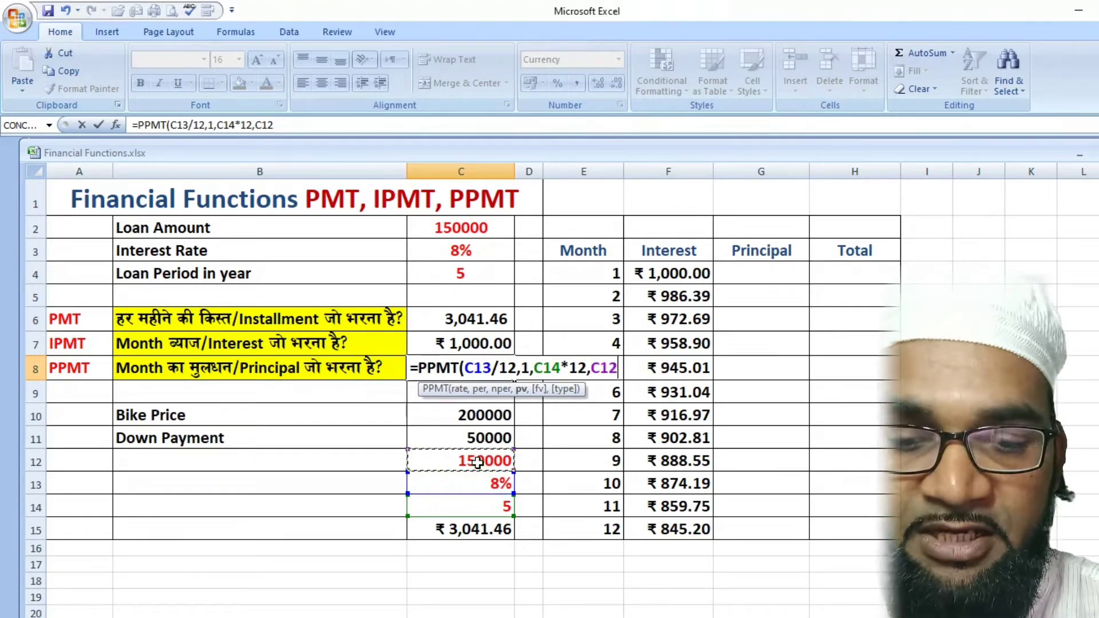
text())
key(Return)
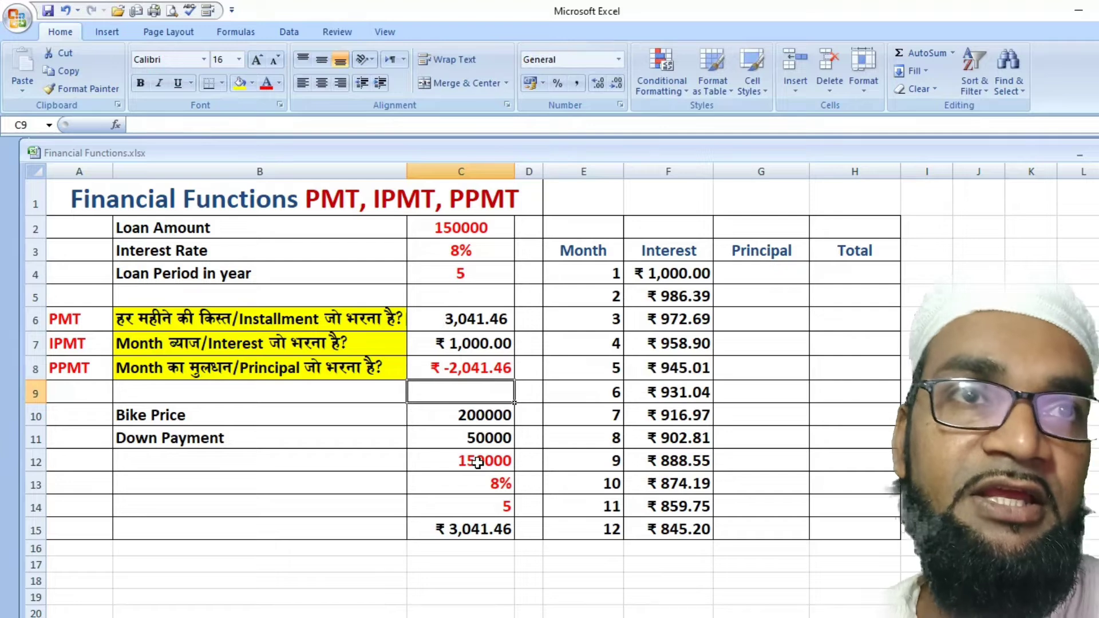
Make the monthly principal in C8 positive by changing its formula to =-PPMT(C13/12,1,C14*12,C12).
double_click(467, 368)
click(423, 367)
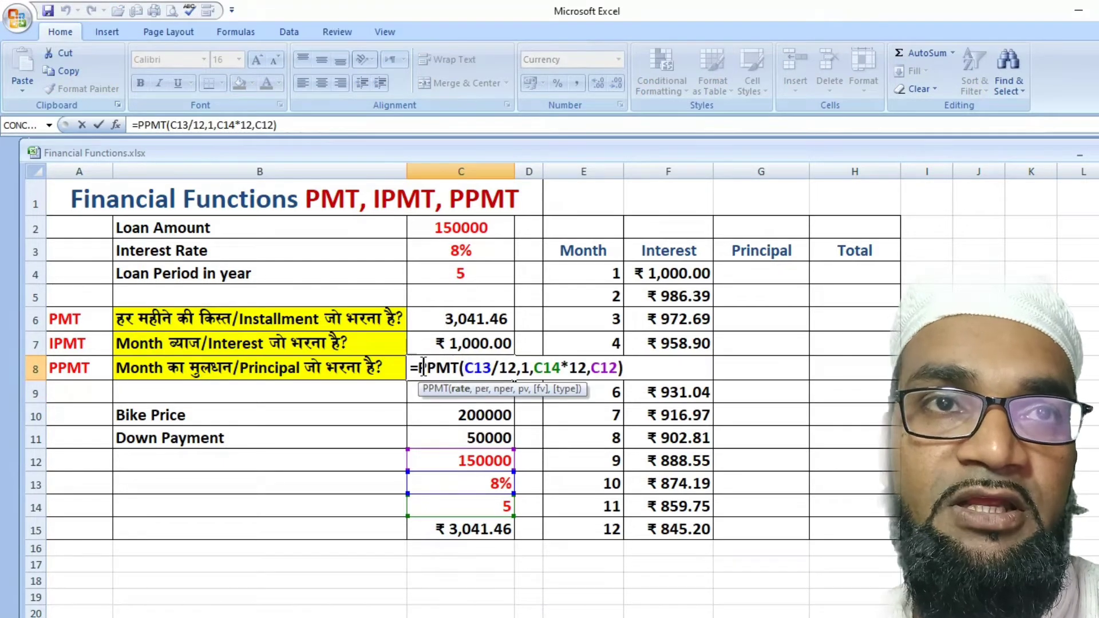
text(-)
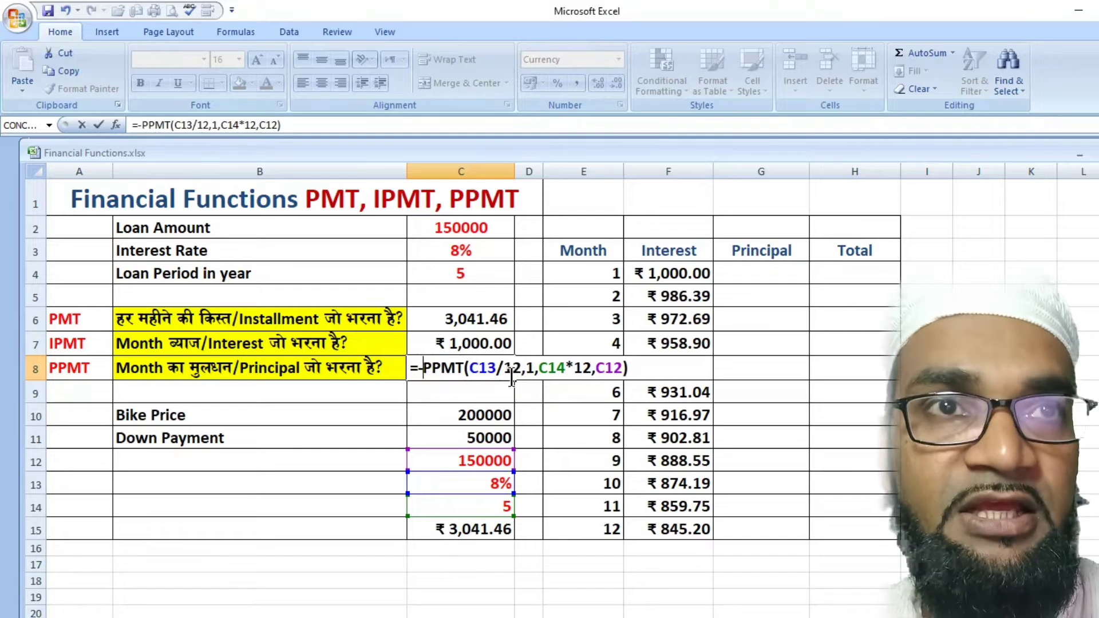
key(Return)
click(465, 375)
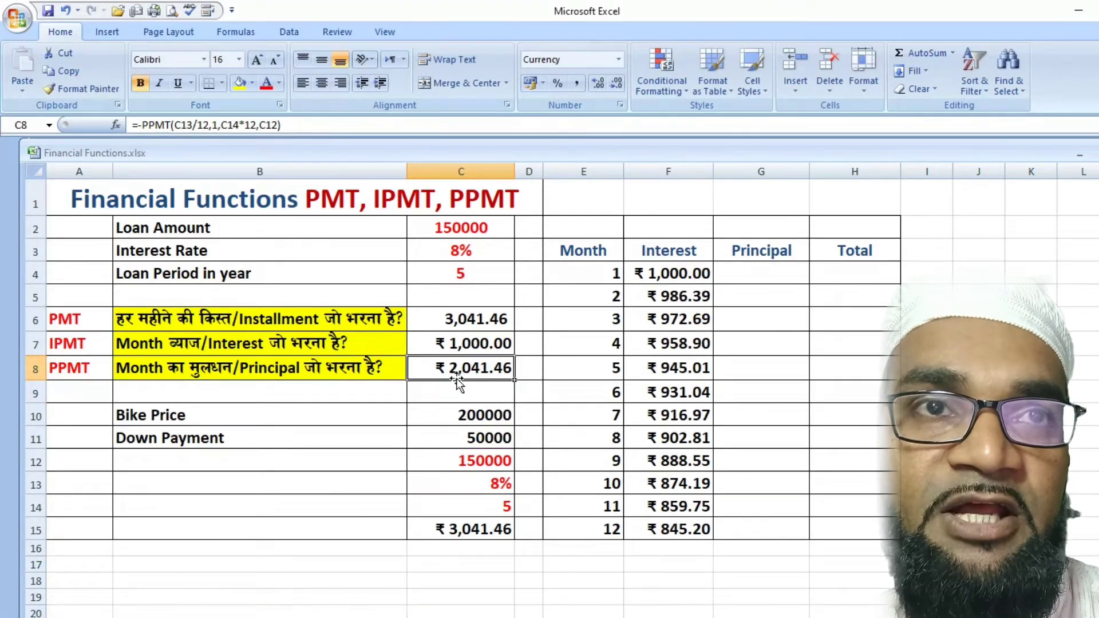
click(480, 345)
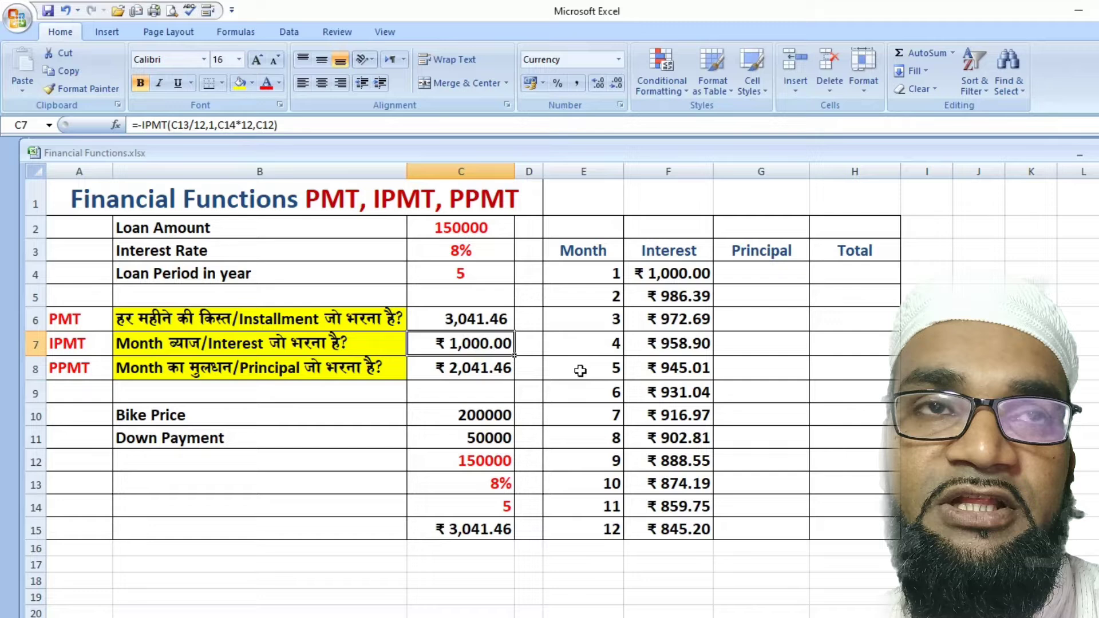
click(481, 369)
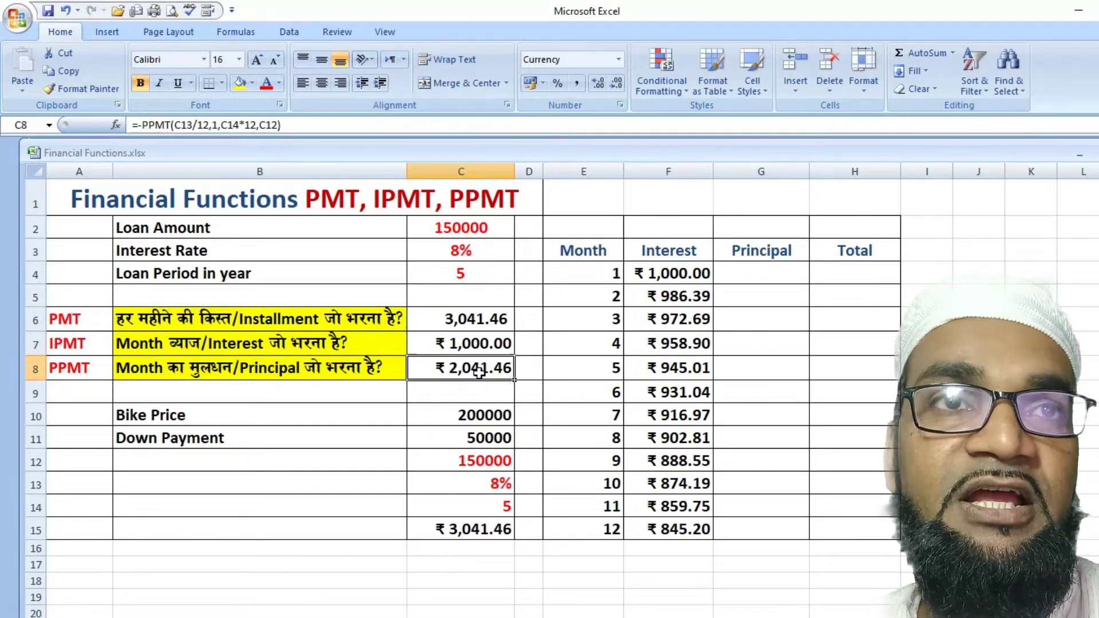
Calculate month 1's principal in G4 with absolute loan references, using the formula =PPMT($C$13/12,E4,$C$14*12,$C$12).
click(746, 278)
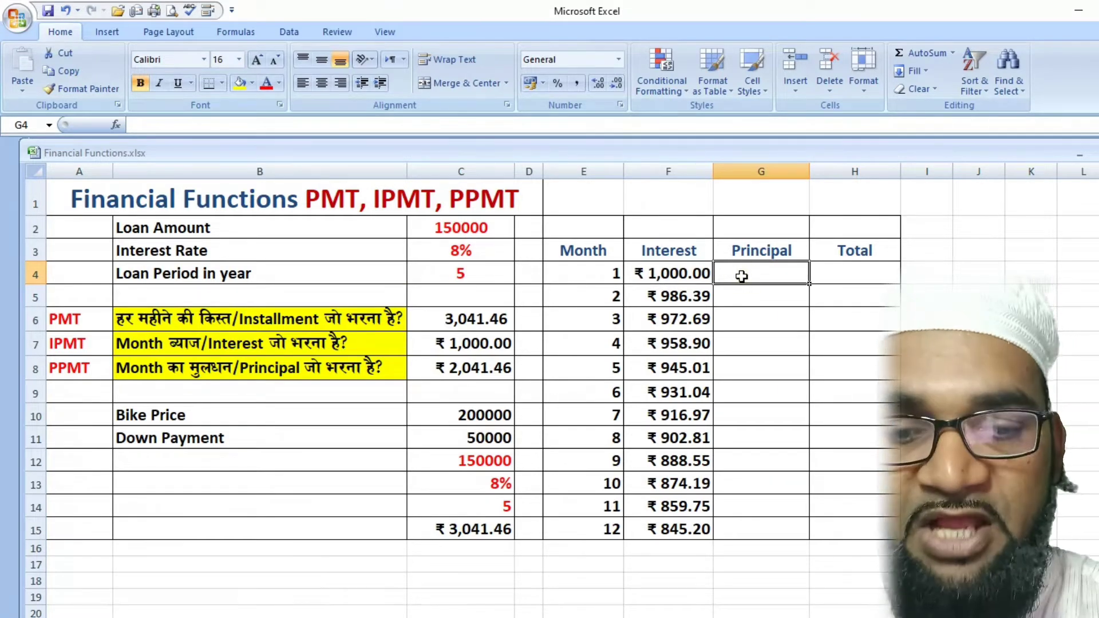
text(=)
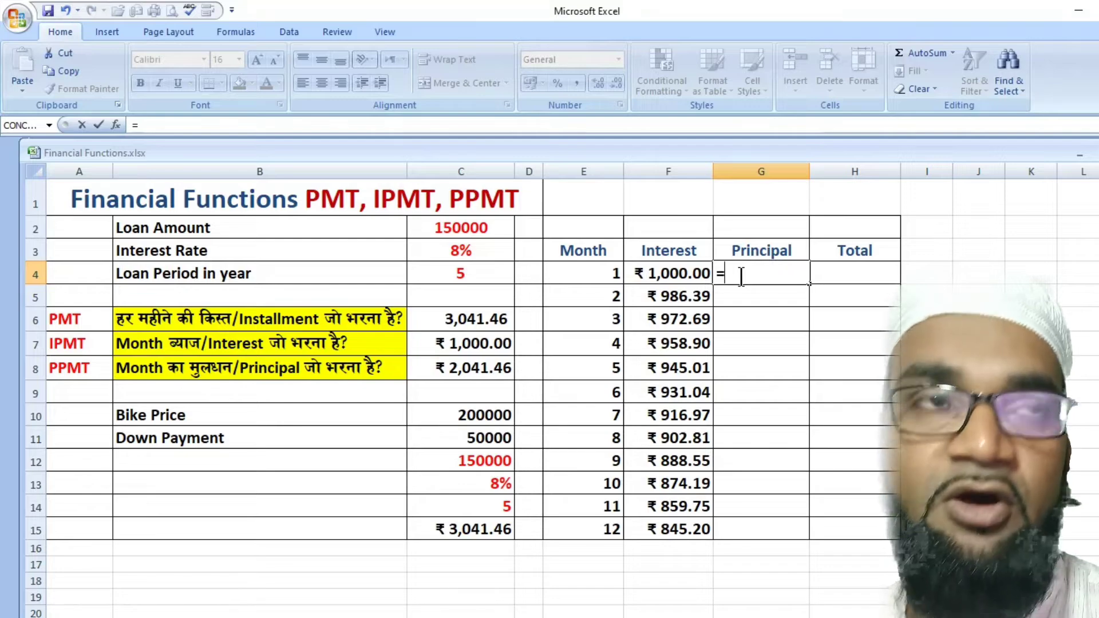
text(ppmt)
key(Tab)
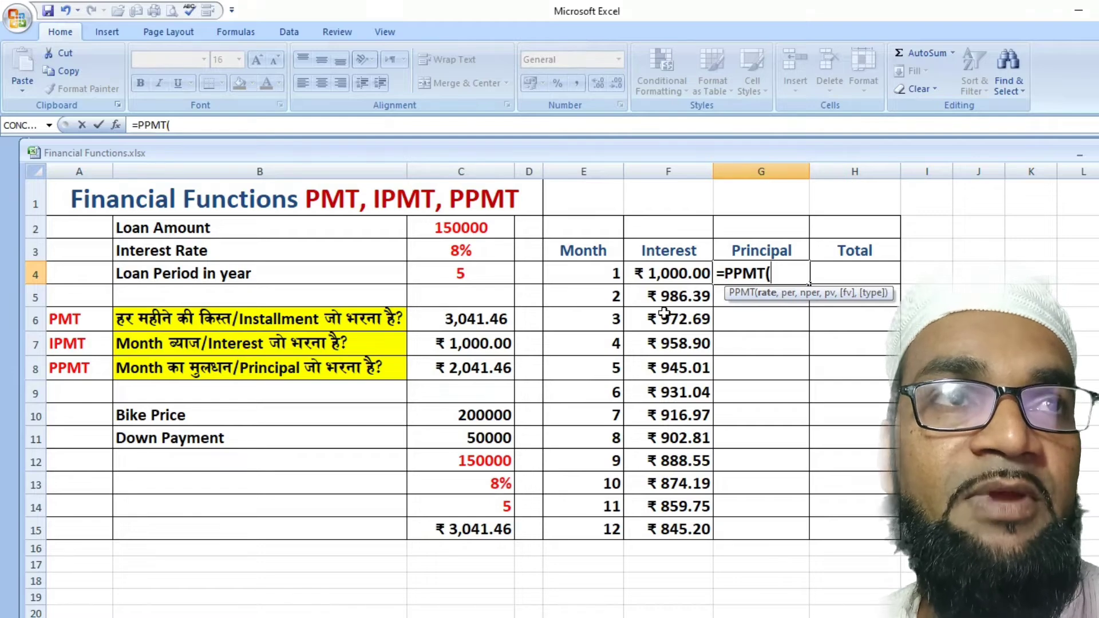
click(490, 486)
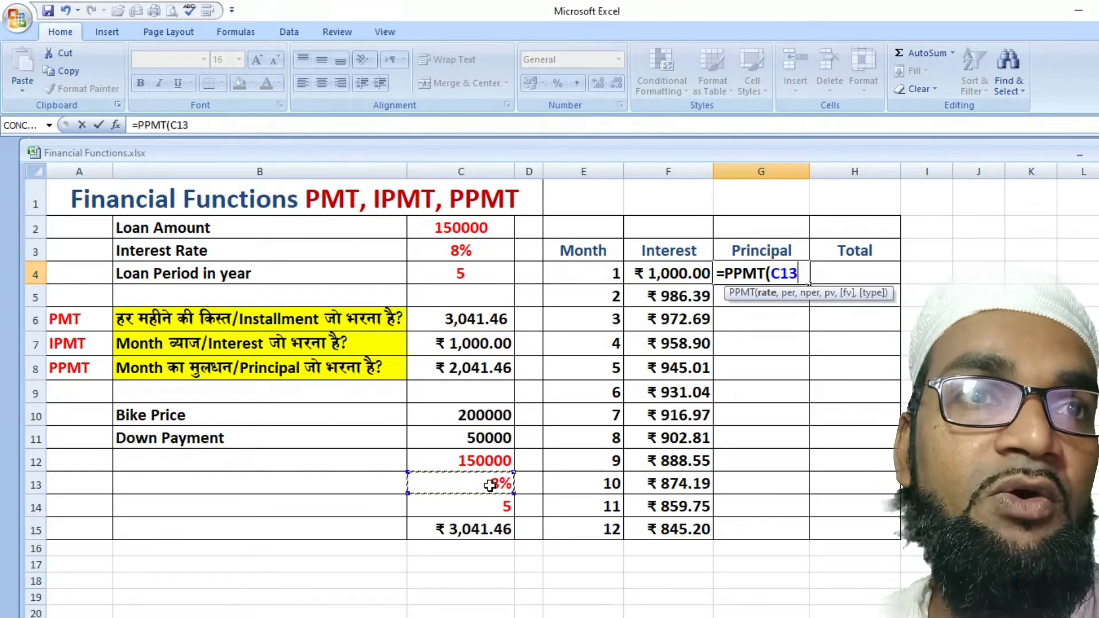
key(F4)
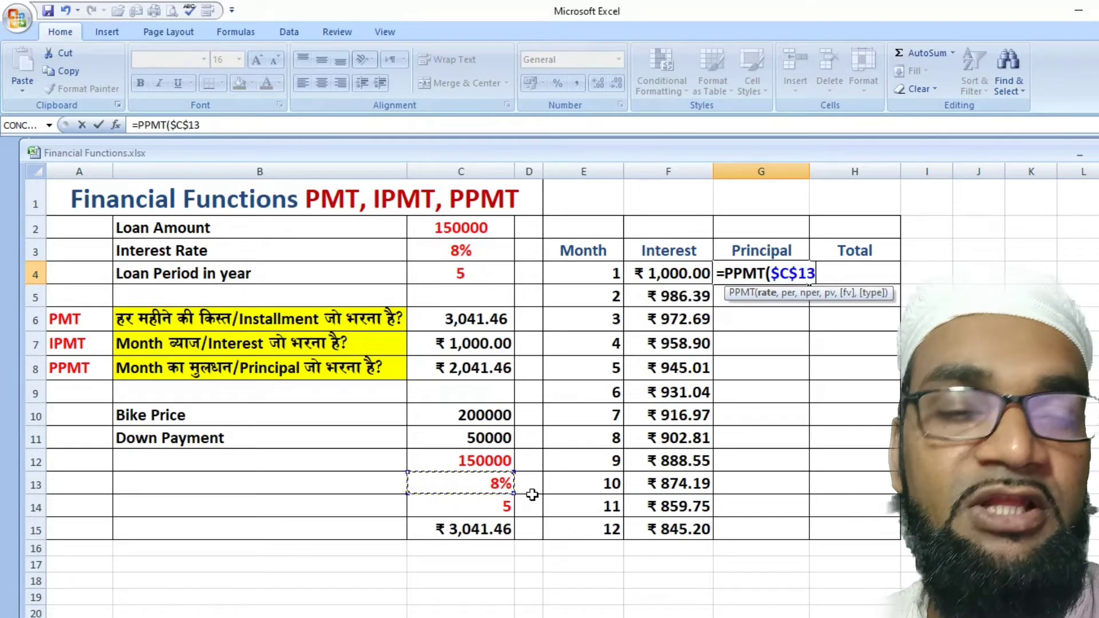
text(/)
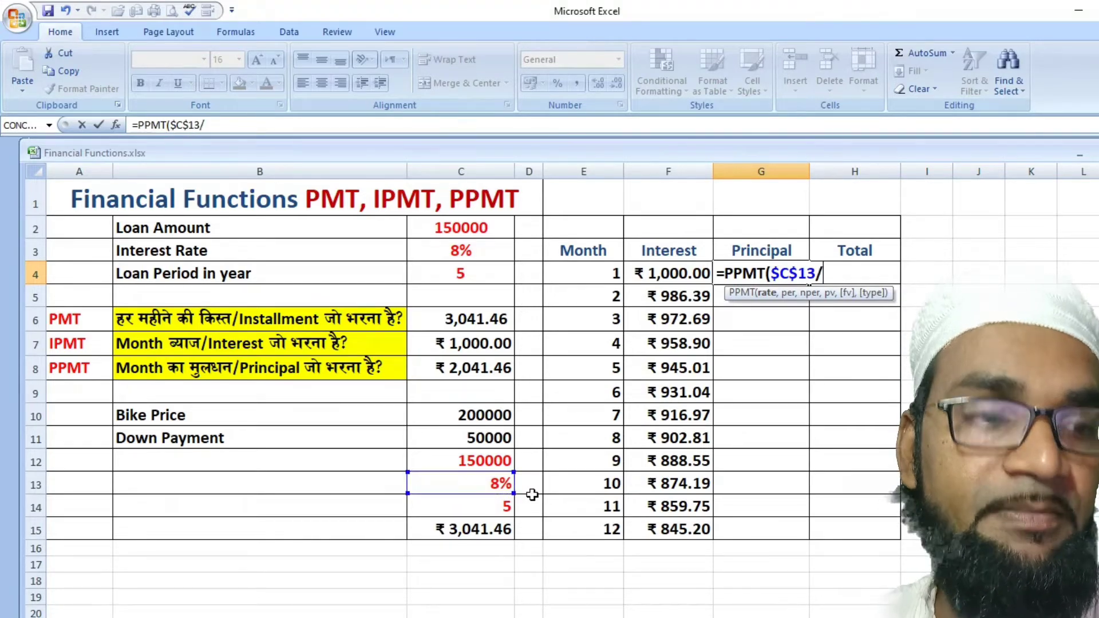
text(12)
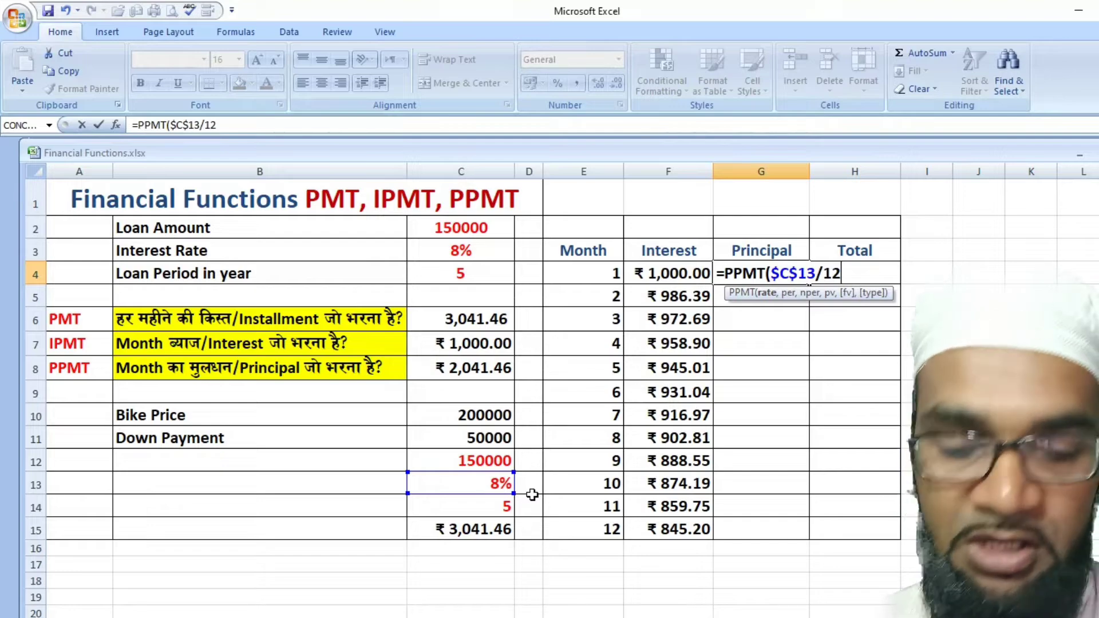
text(,)
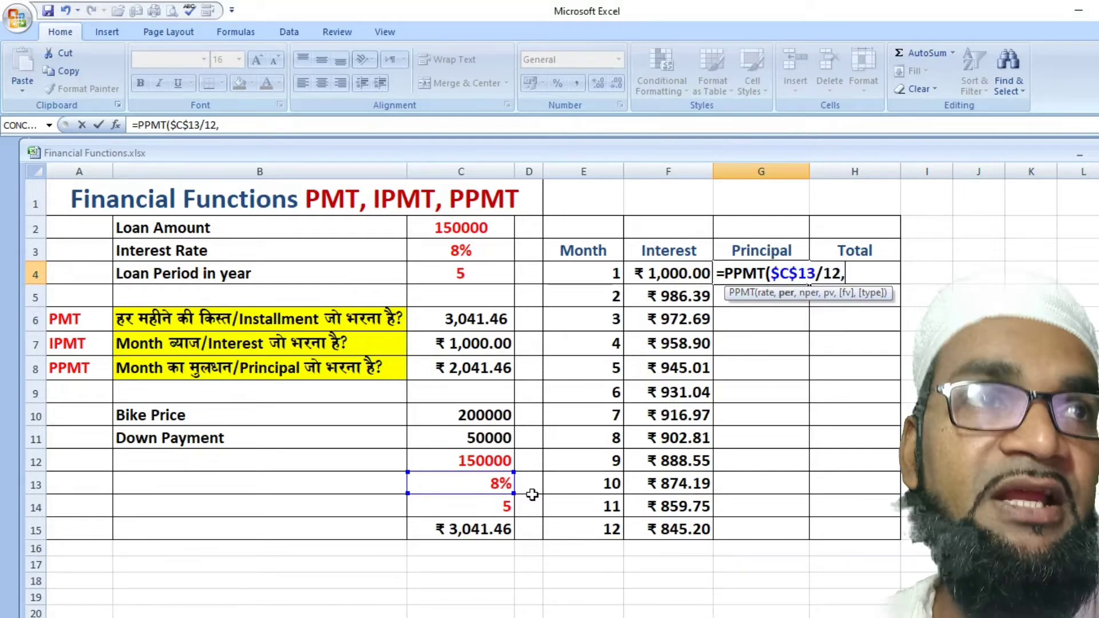
click(608, 277)
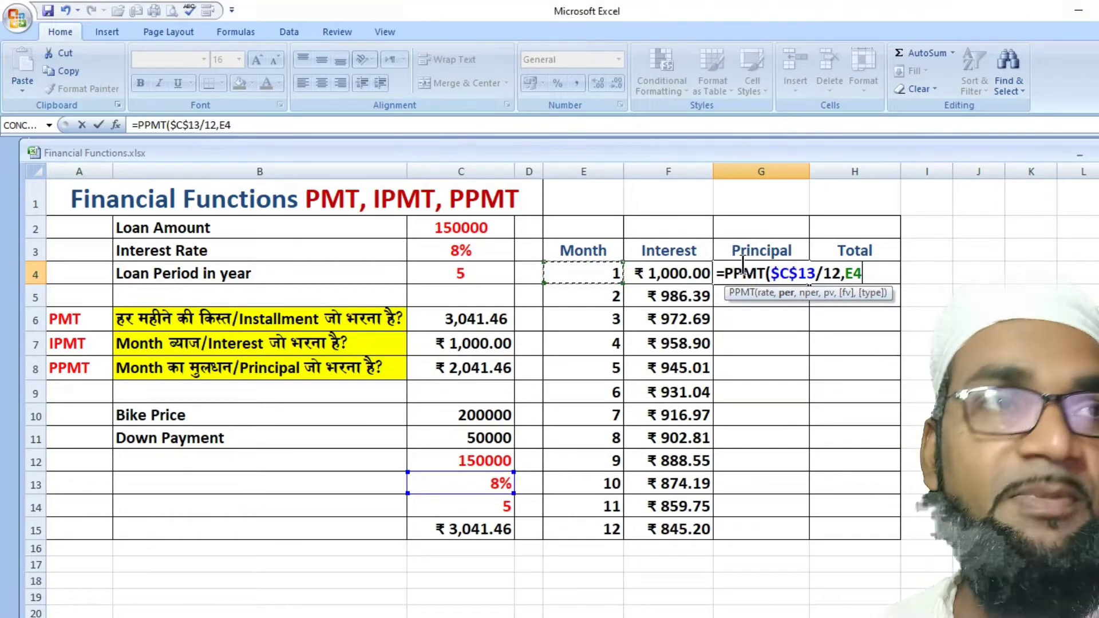
text(,)
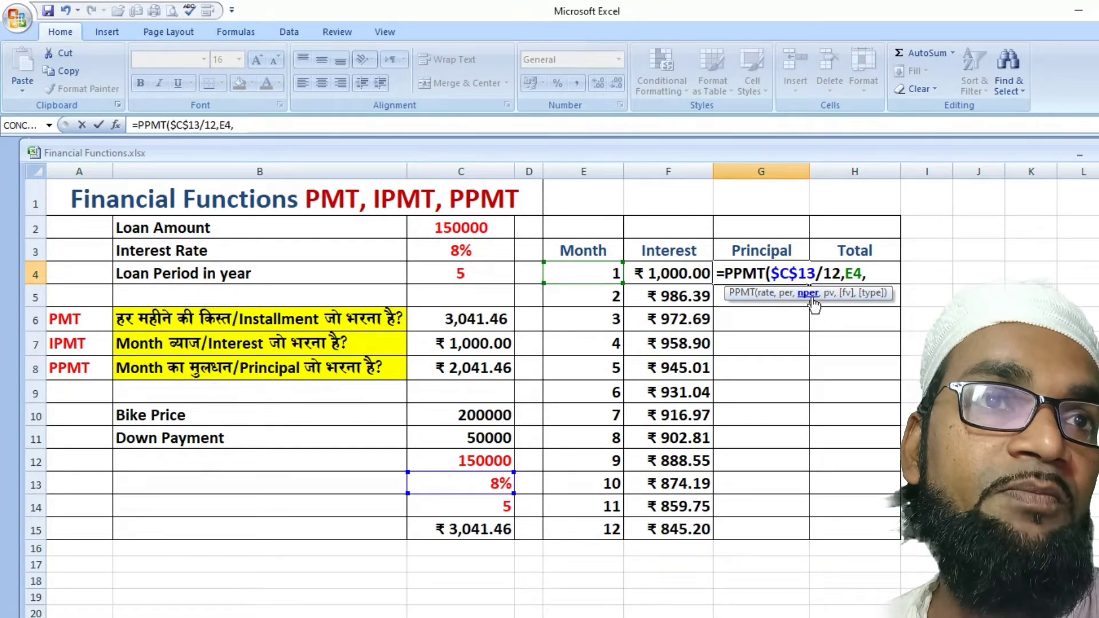
click(491, 509)
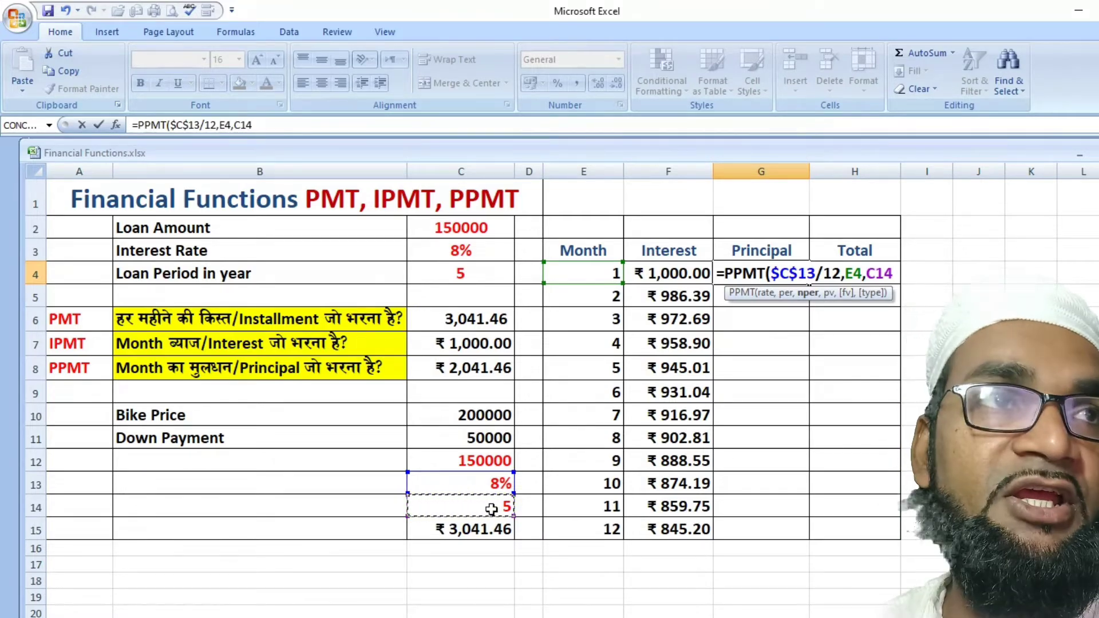
key(F4)
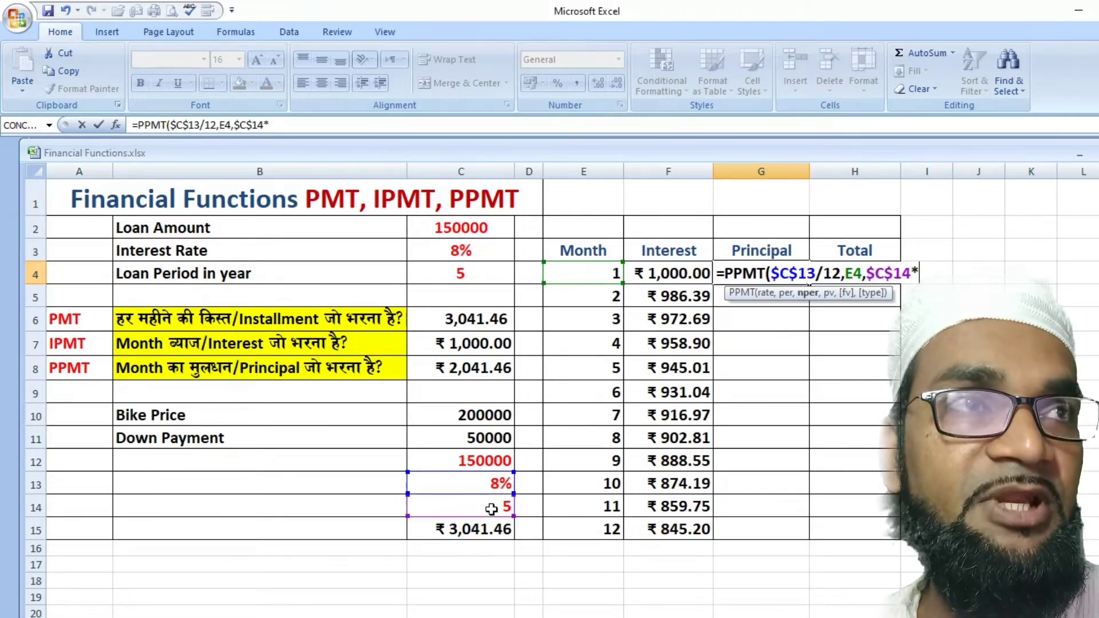
text(*12)
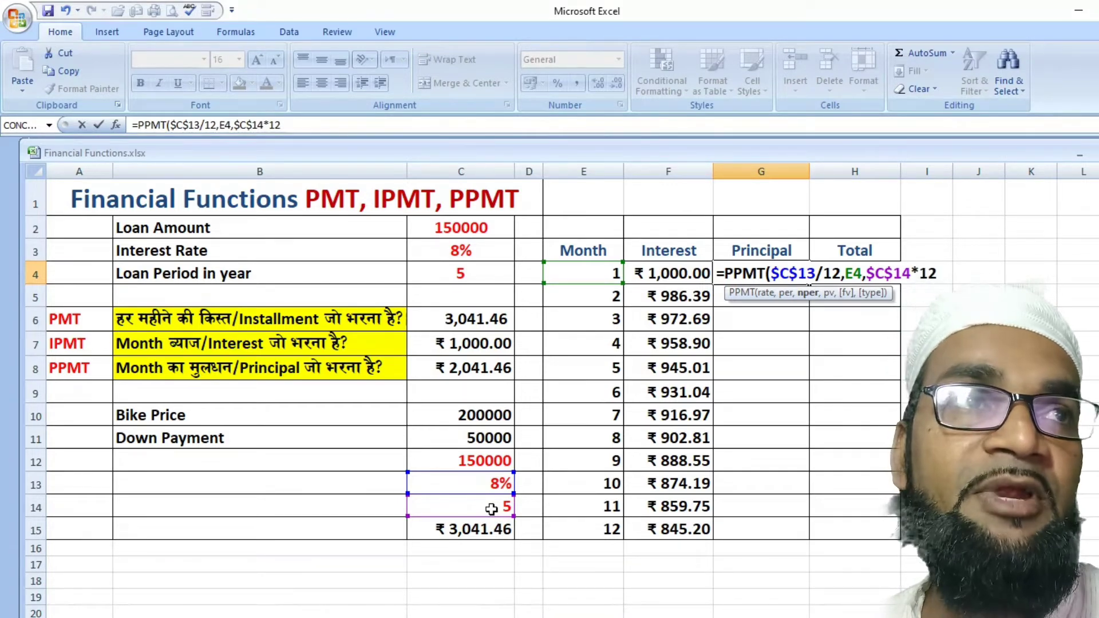
text(,)
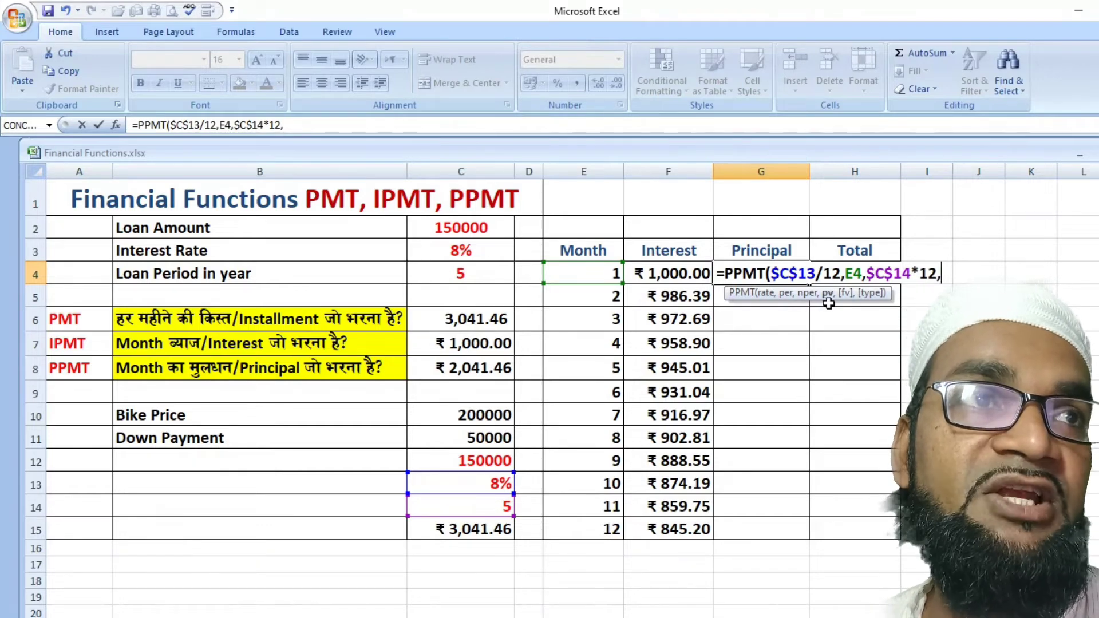
click(468, 461)
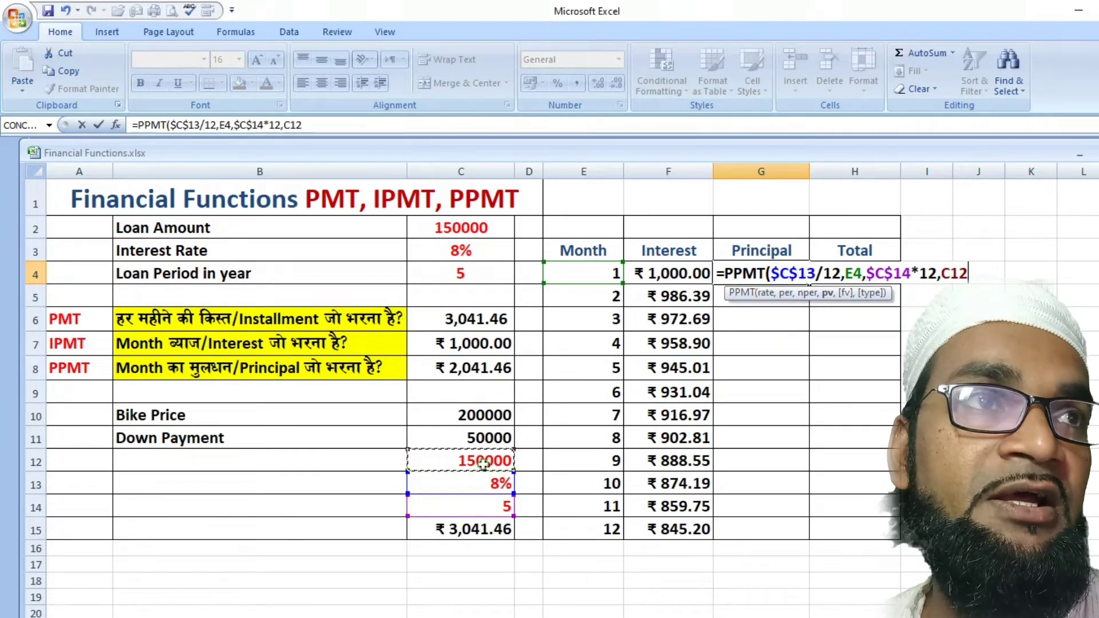
key(F4)
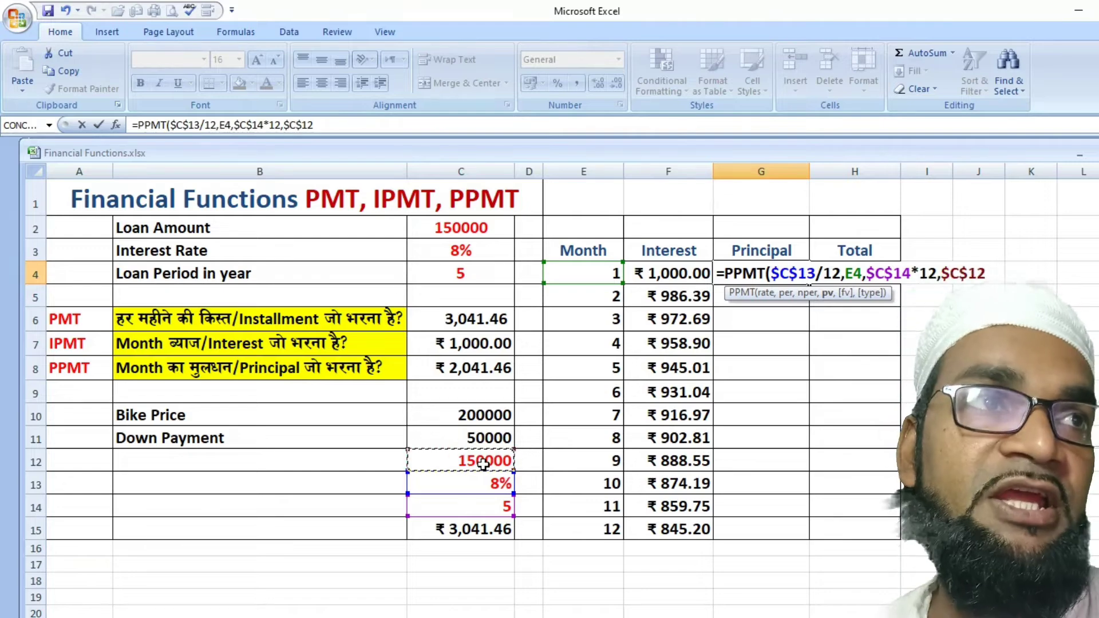
text())
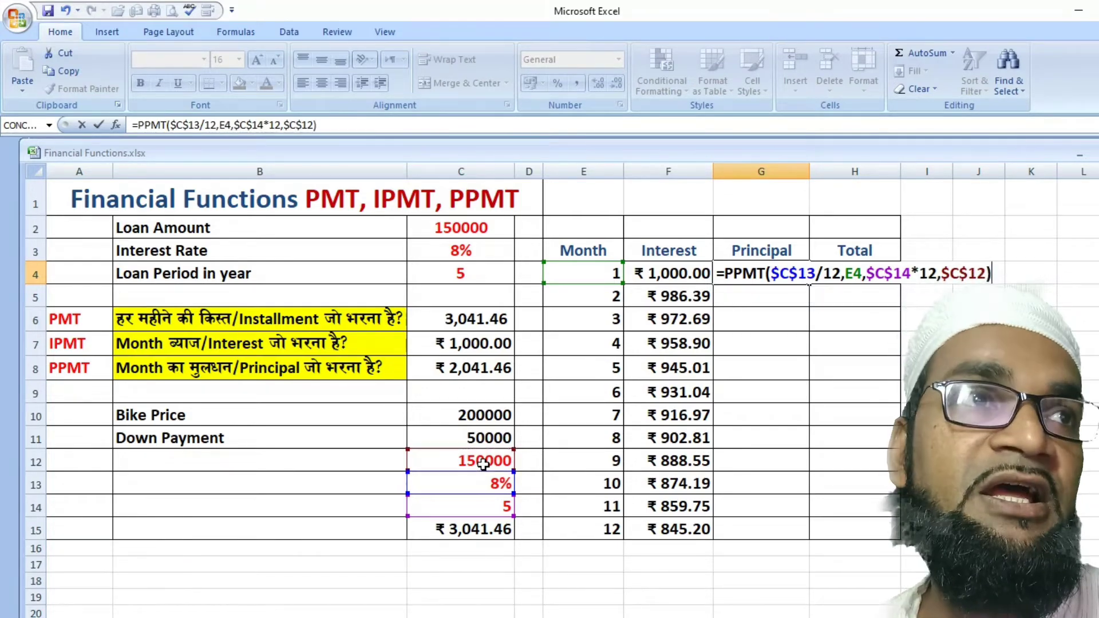
key(ctrl+Return)
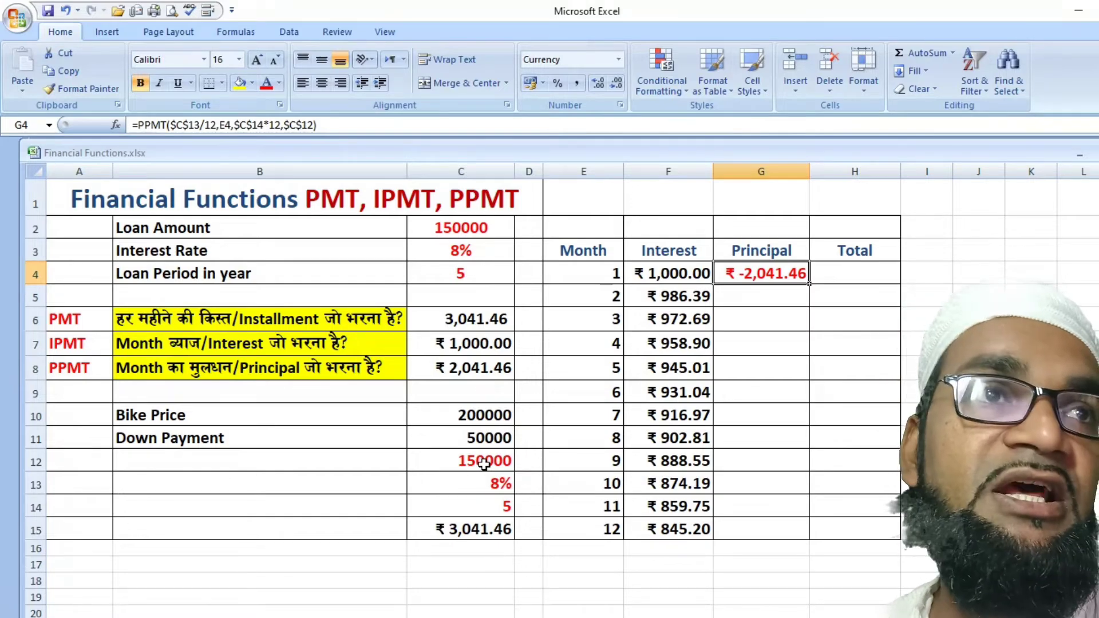
Change the G4 formula to =-PPMT($C$13/12,E4,$C$14*12,$C$12) and fill it down through G15.
key(F2)
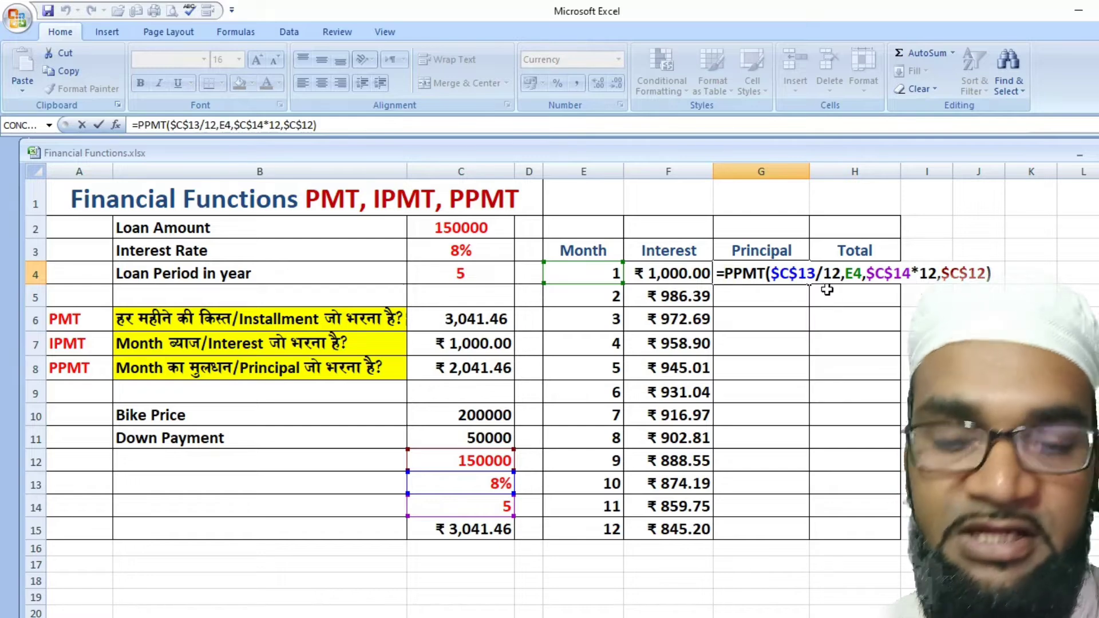
text(-)
key(Return)
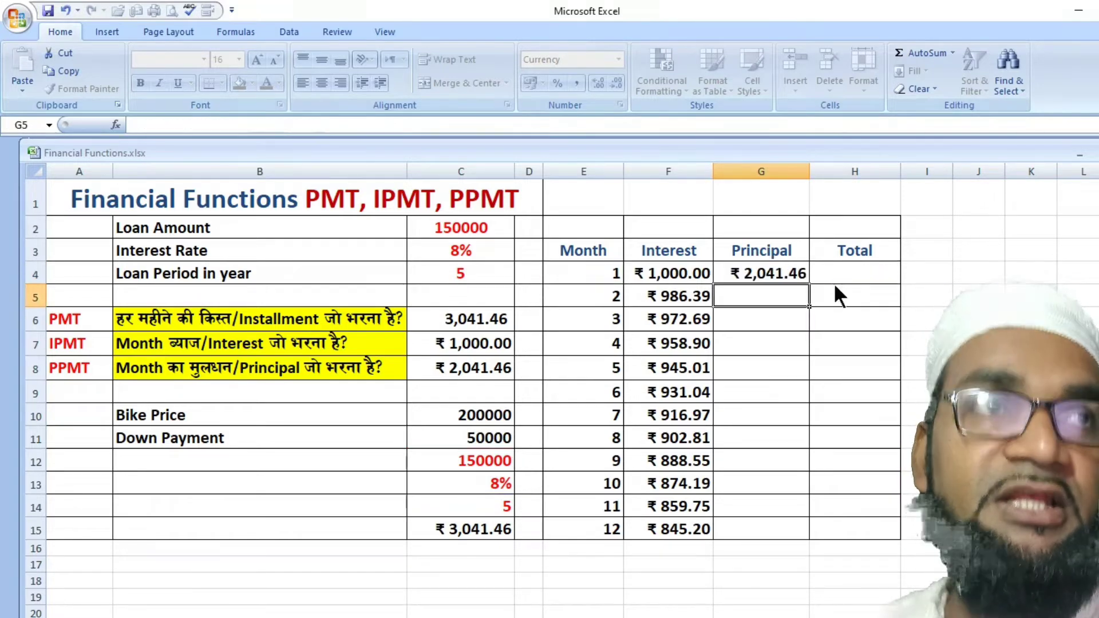
click(775, 273)
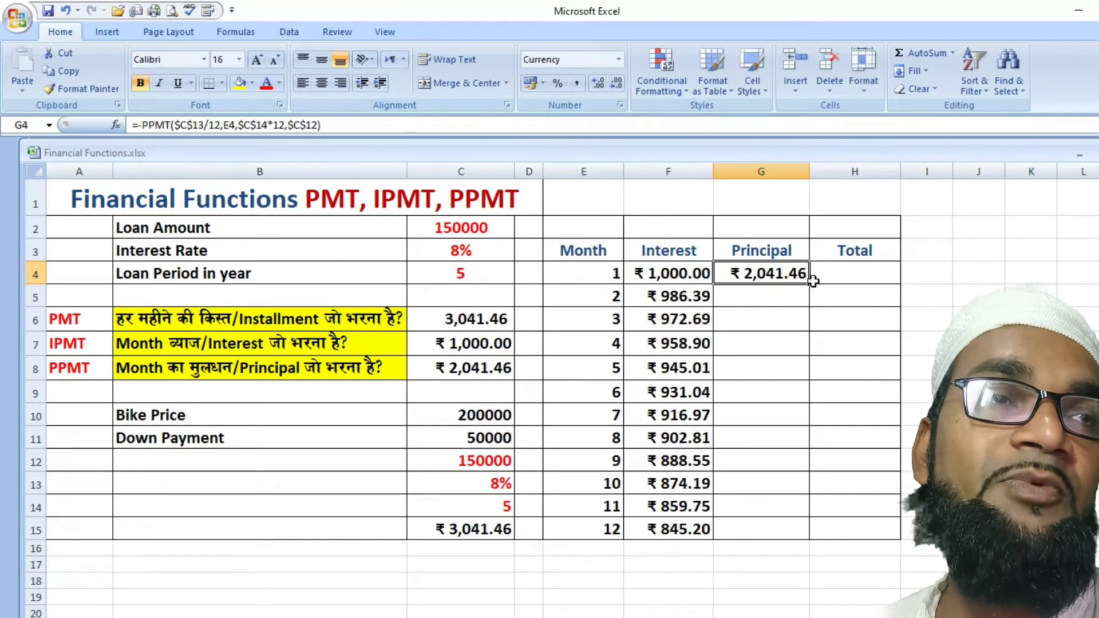
drag(810, 284, 842, 535)
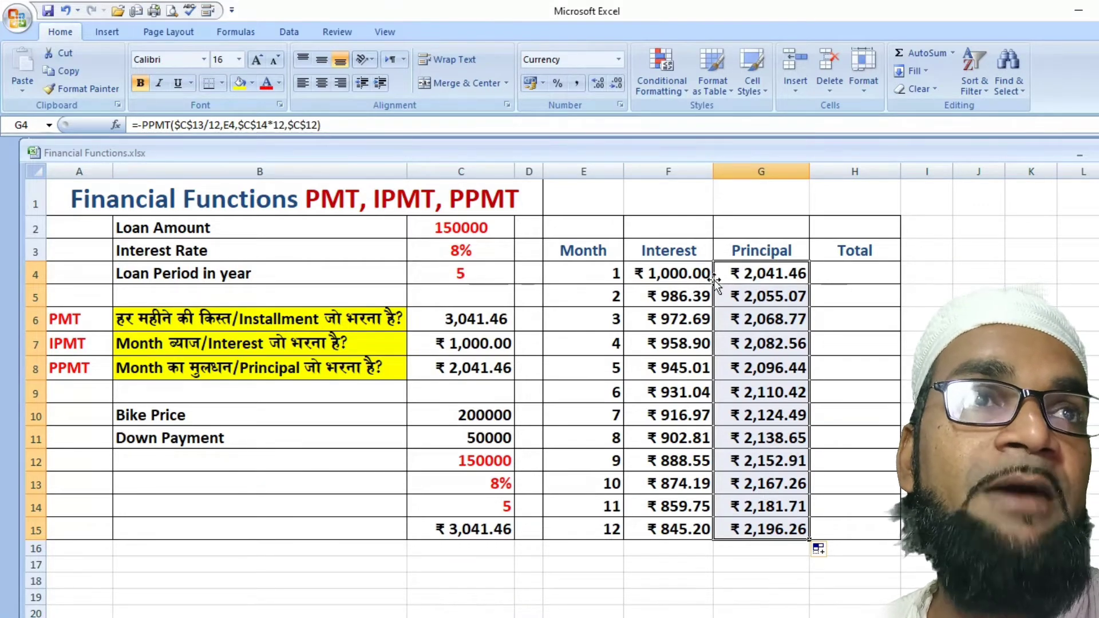
Add month 1's interest and principal in H4 with =SUM(F4+G4) and fill the formula down through H15.
click(830, 274)
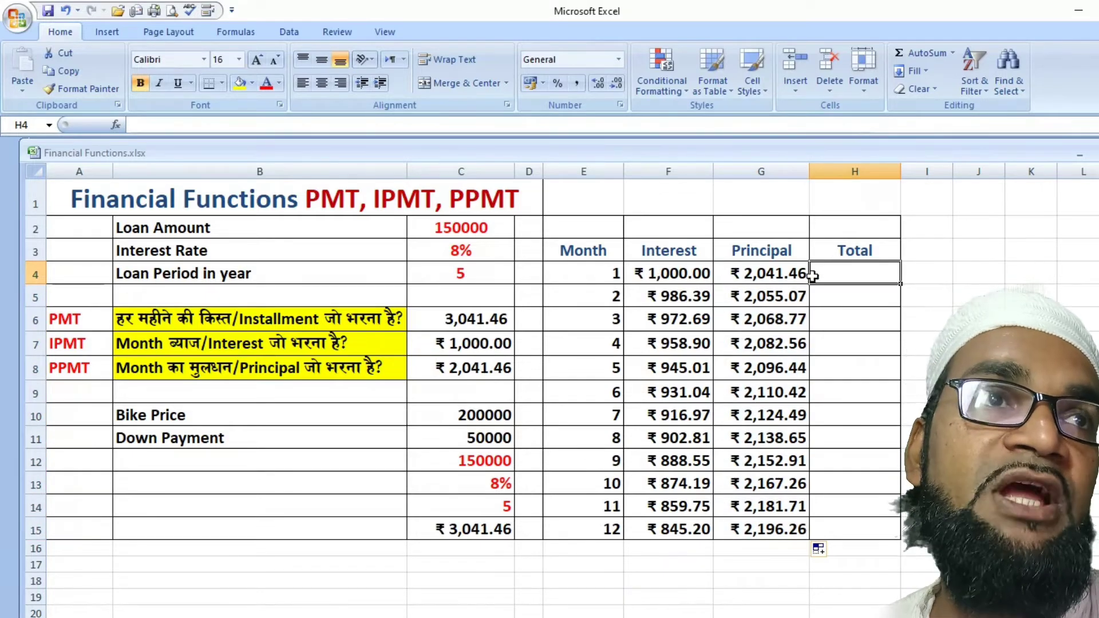
text(=sum)
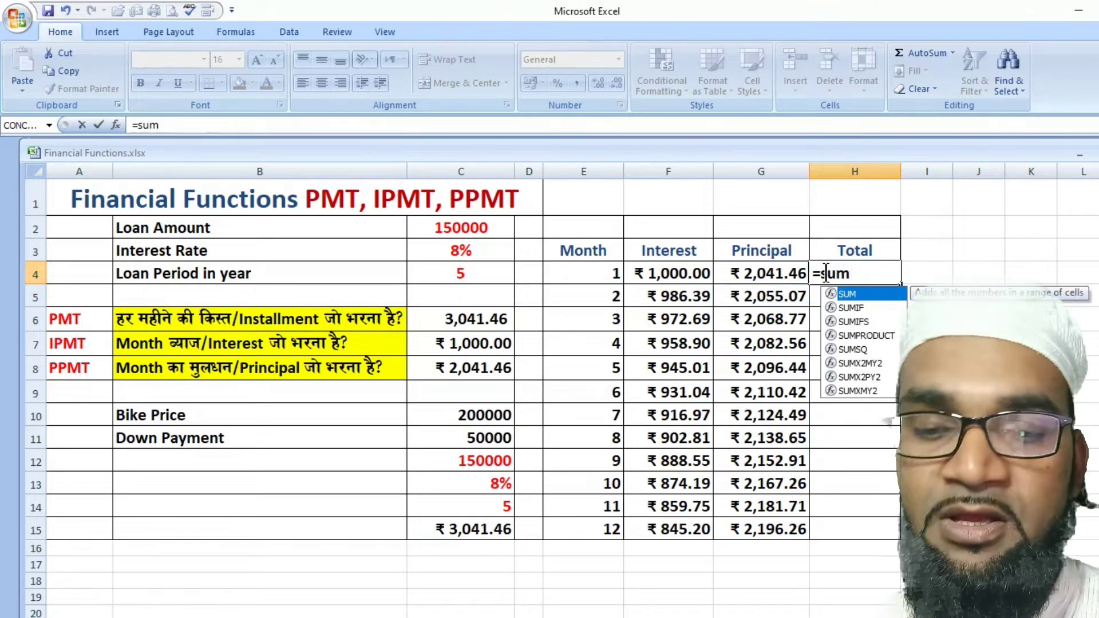
key(Tab)
click(674, 275)
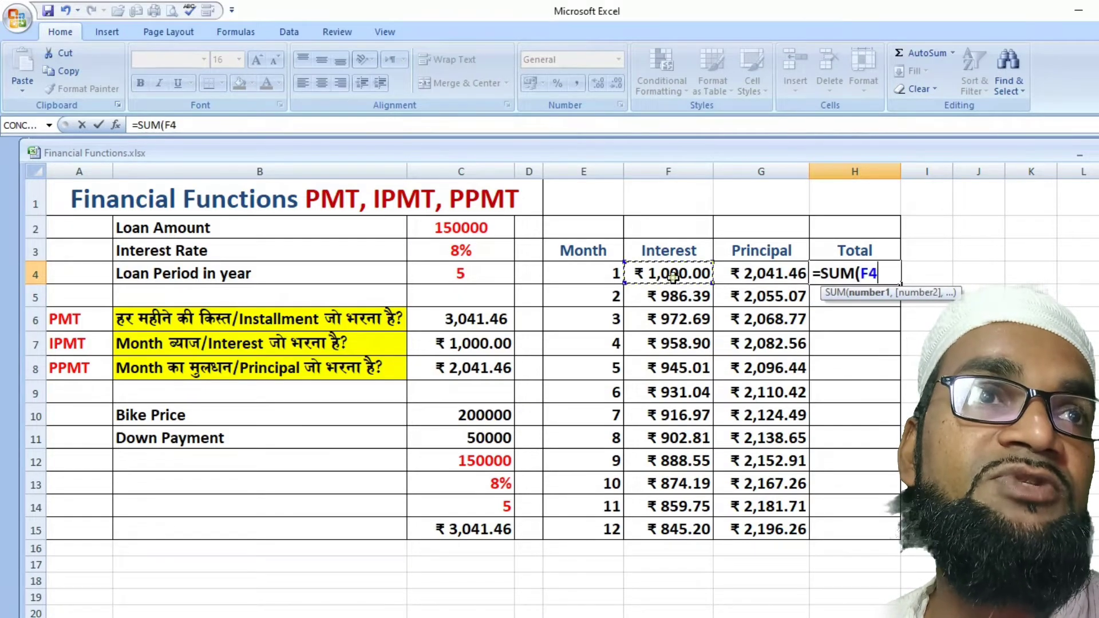
text(+)
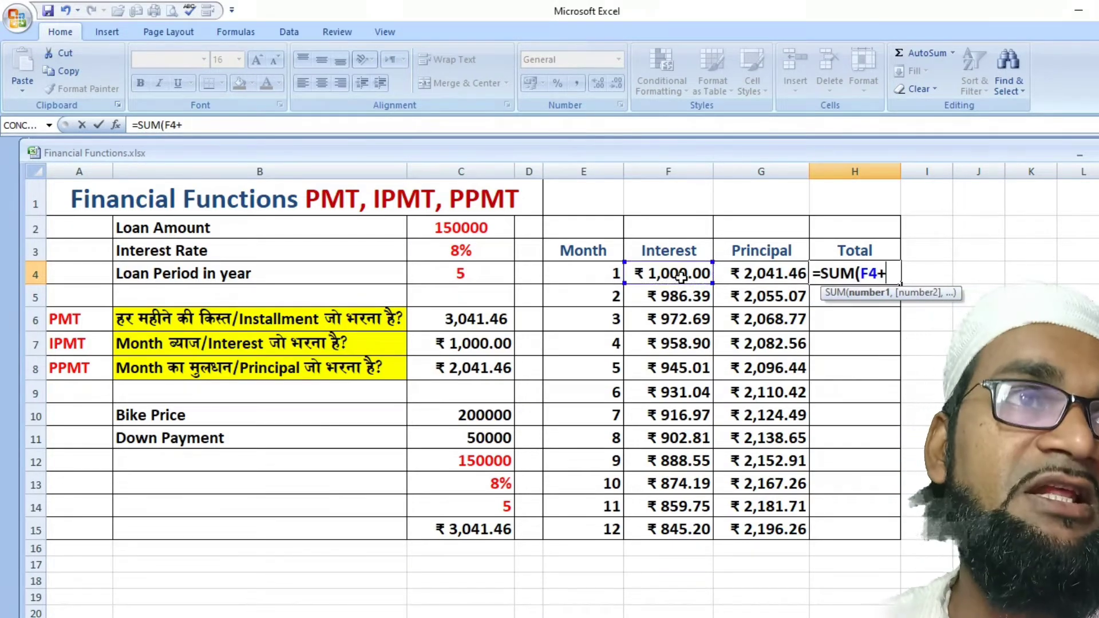
click(755, 273)
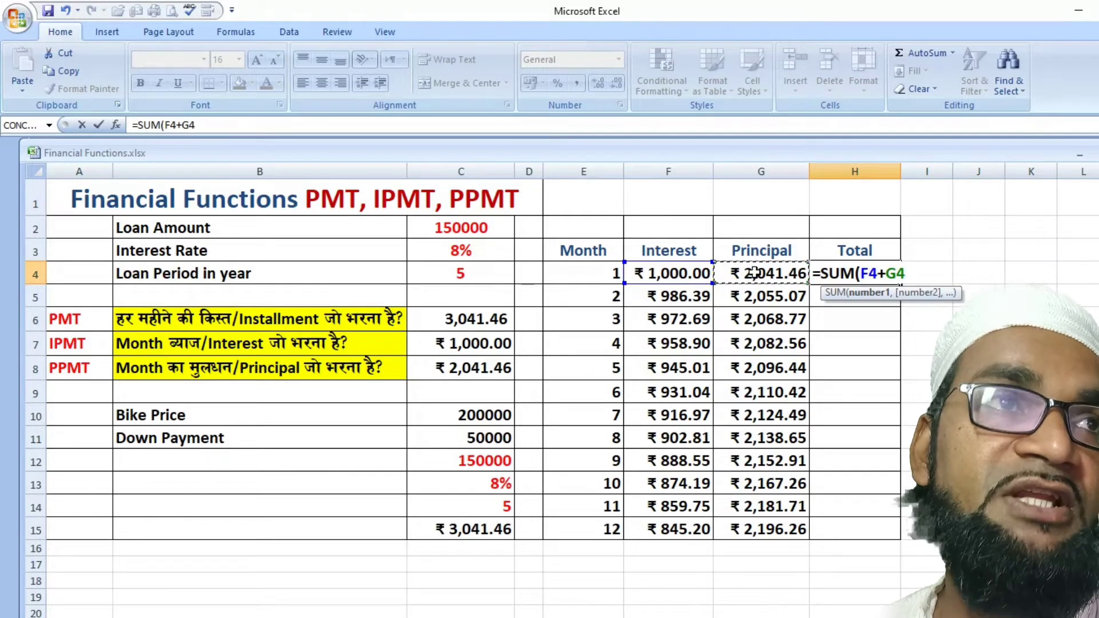
text())
key(Return)
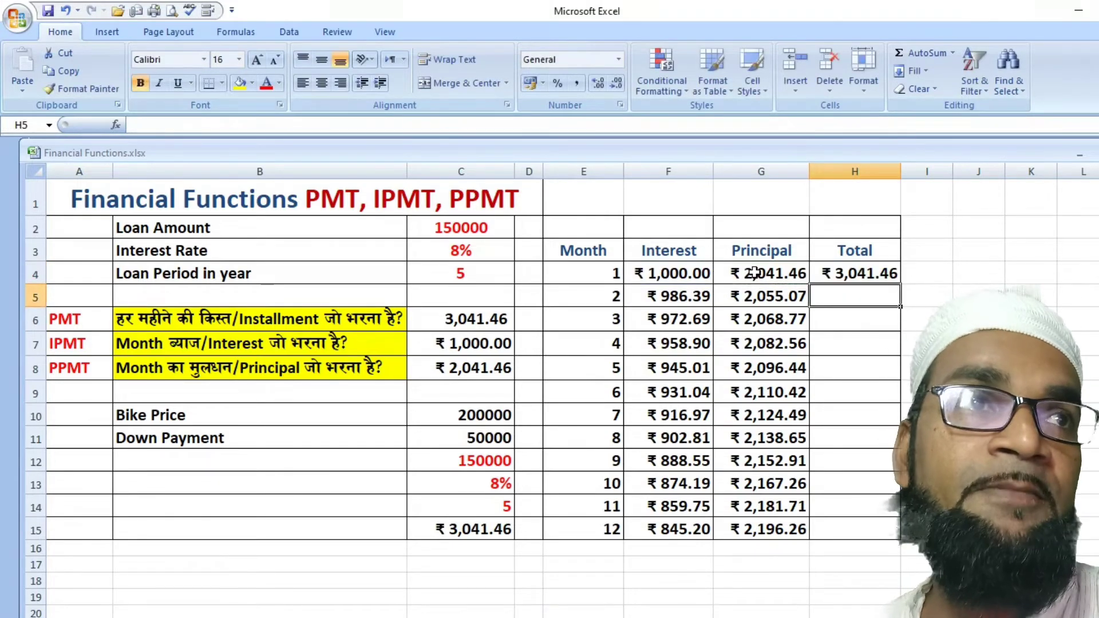
click(853, 273)
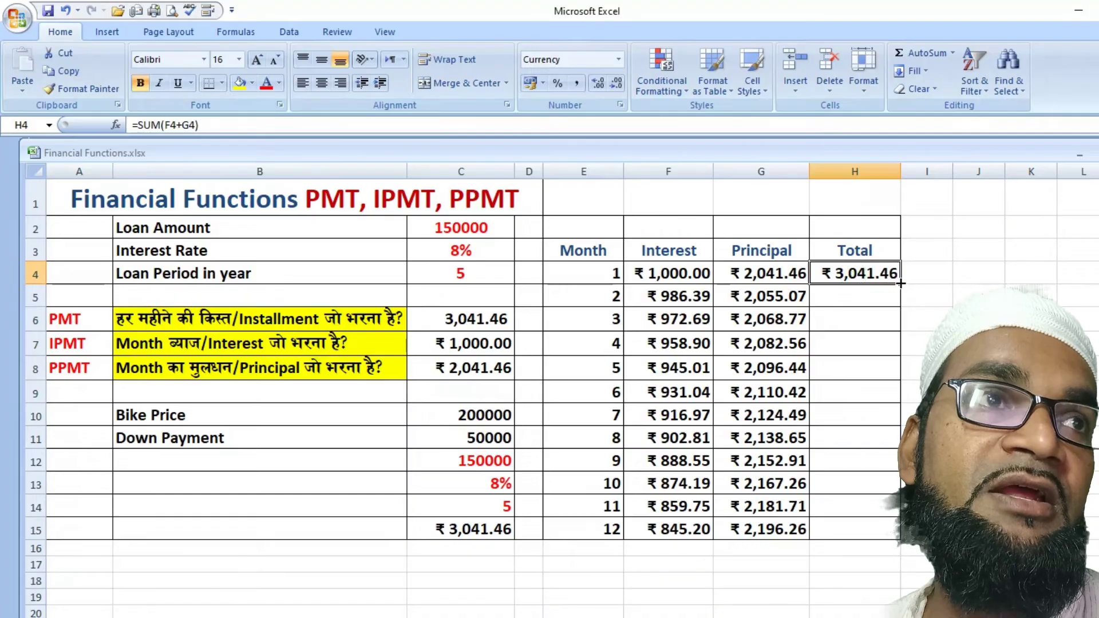
double_click(900, 285)
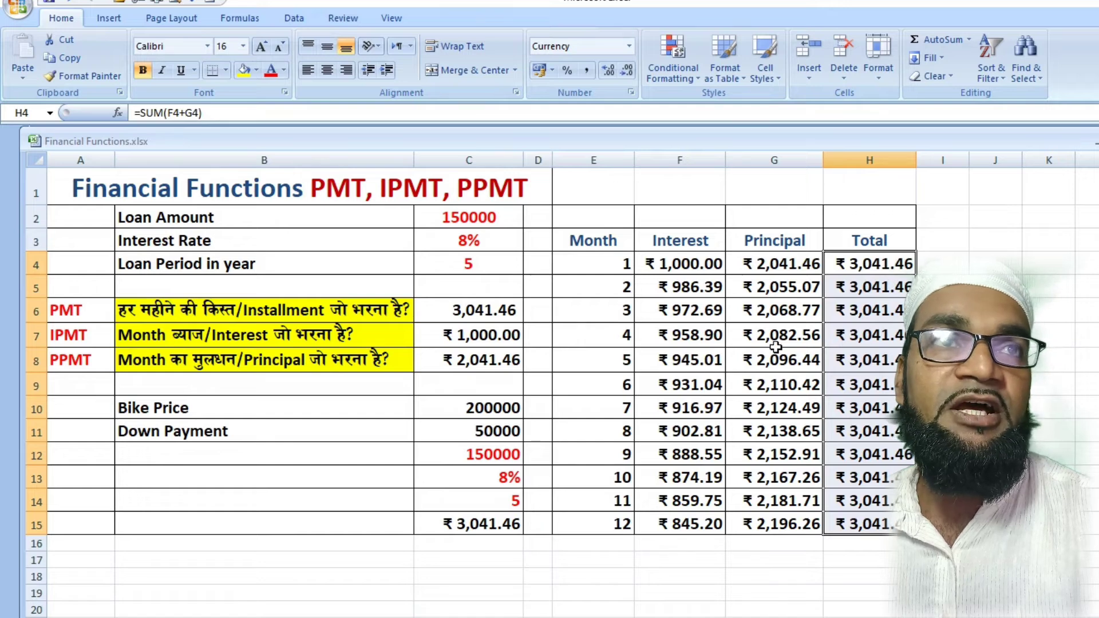
Run Goal Seek to bring the monthly installment in C15 to 3000 by changing the down payment in C11.
click(622, 338)
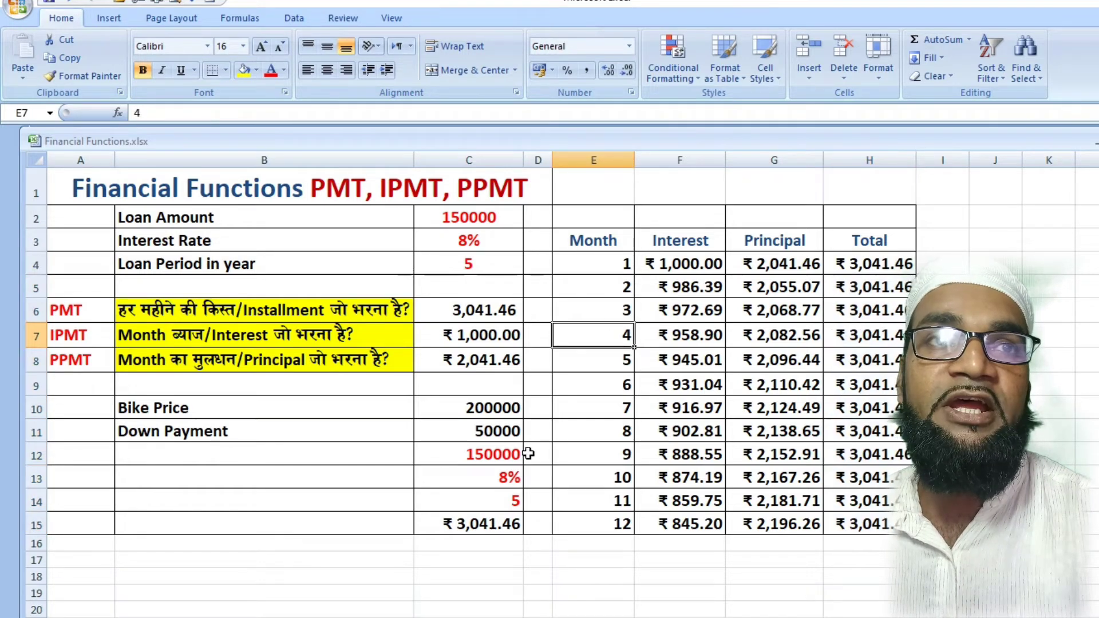
click(479, 529)
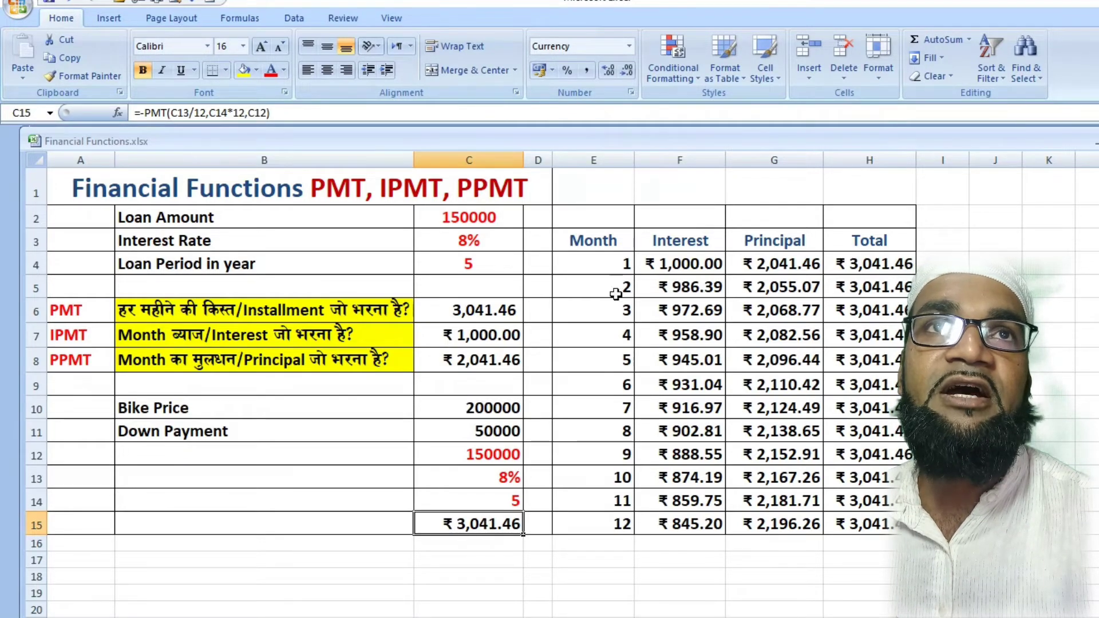
click(288, 17)
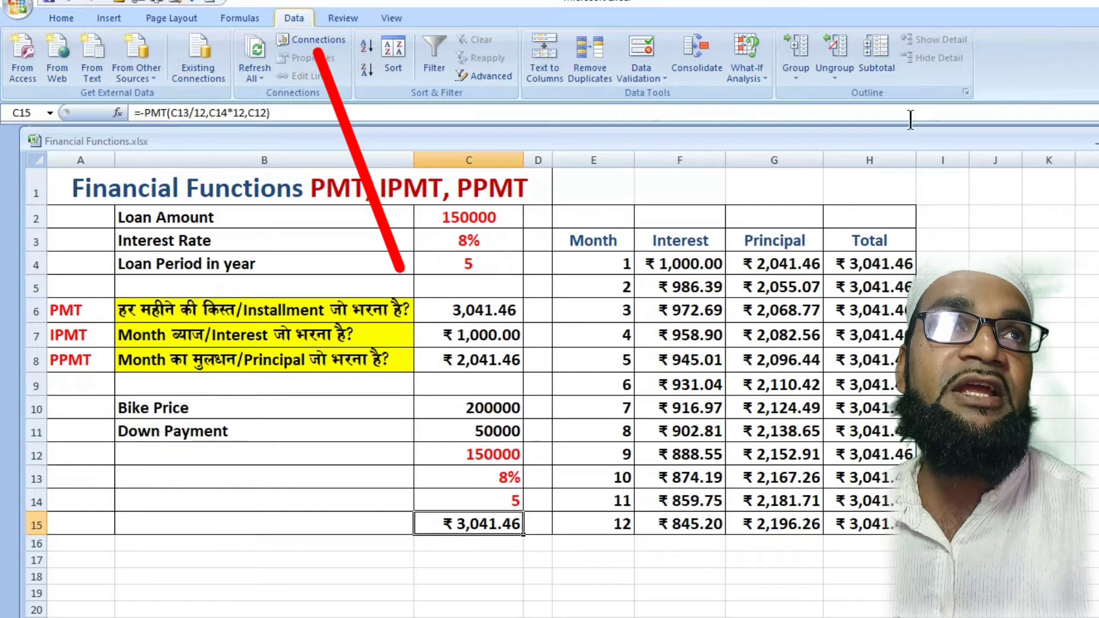
click(763, 78)
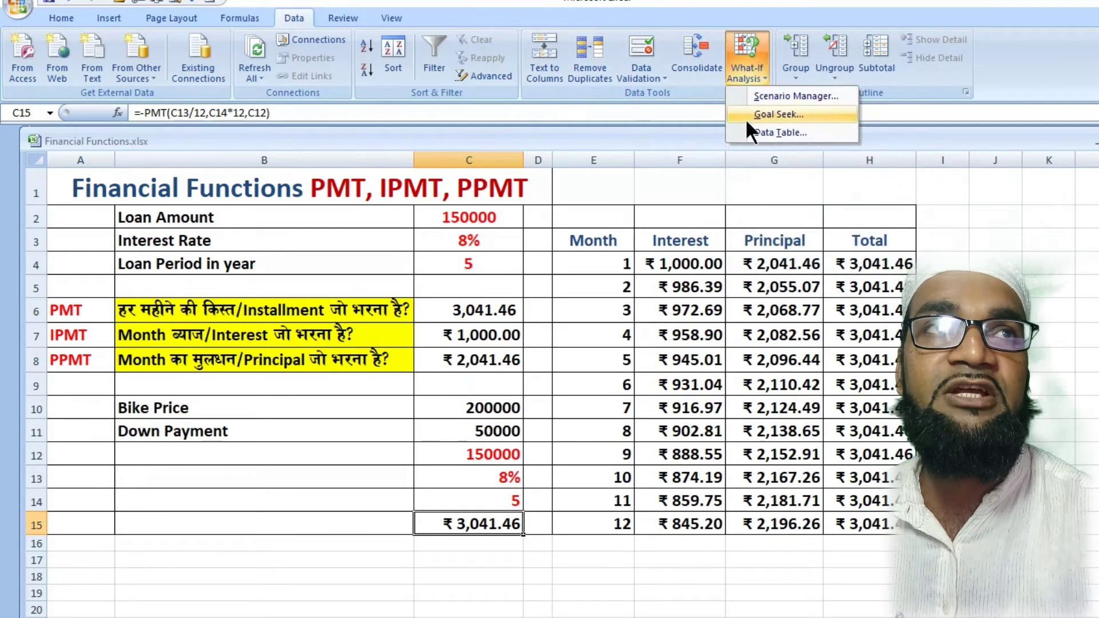
click(788, 114)
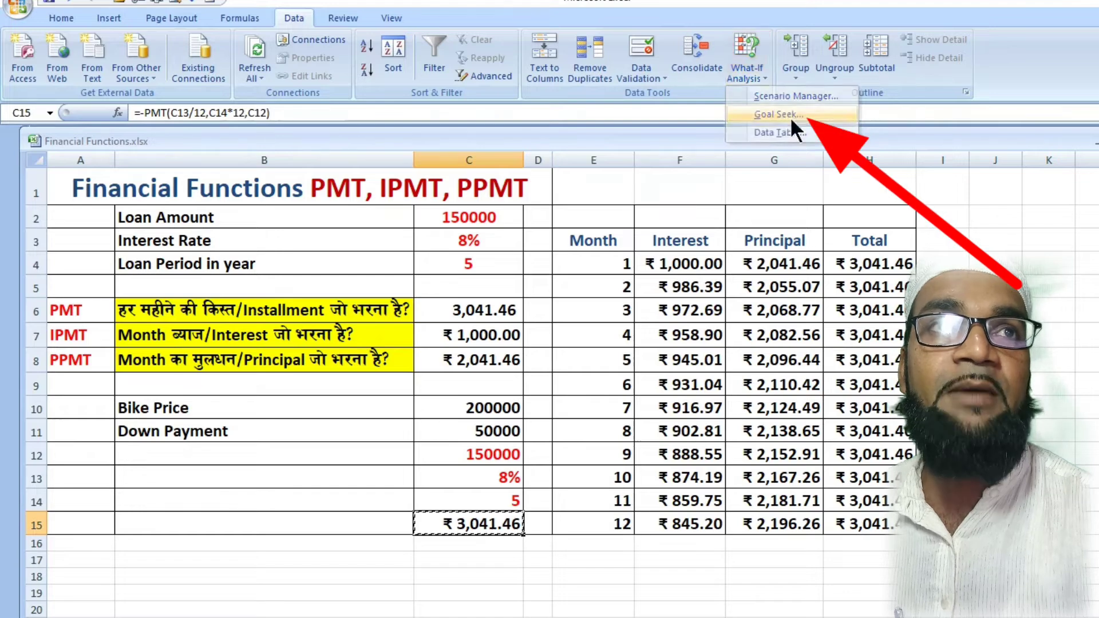
click(632, 255)
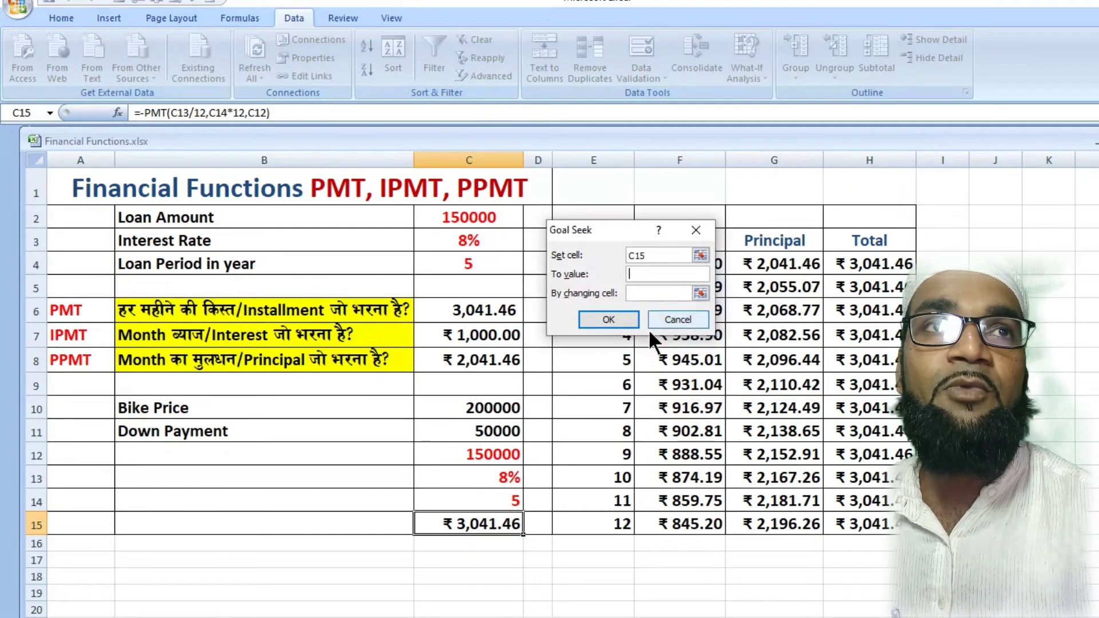
drag(616, 229, 648, 323)
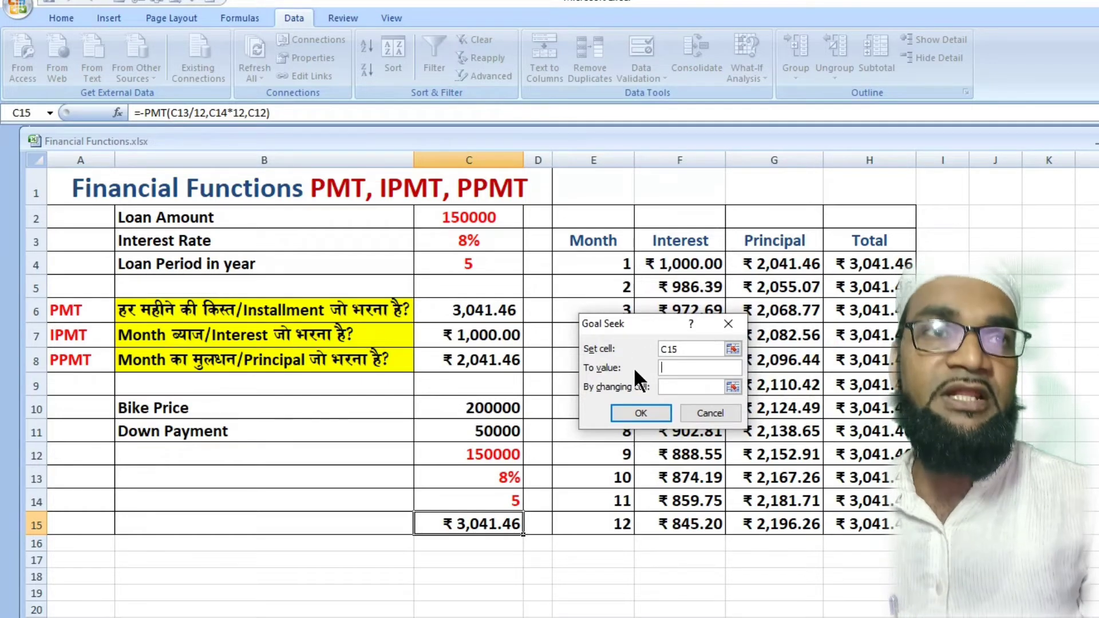
text(3000)
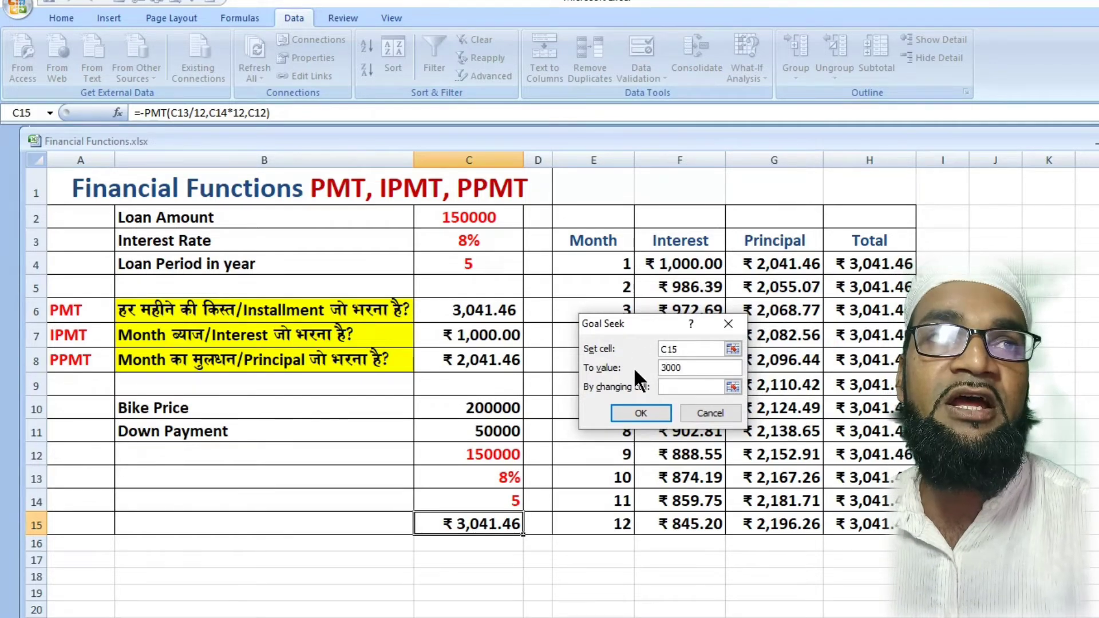
click(668, 387)
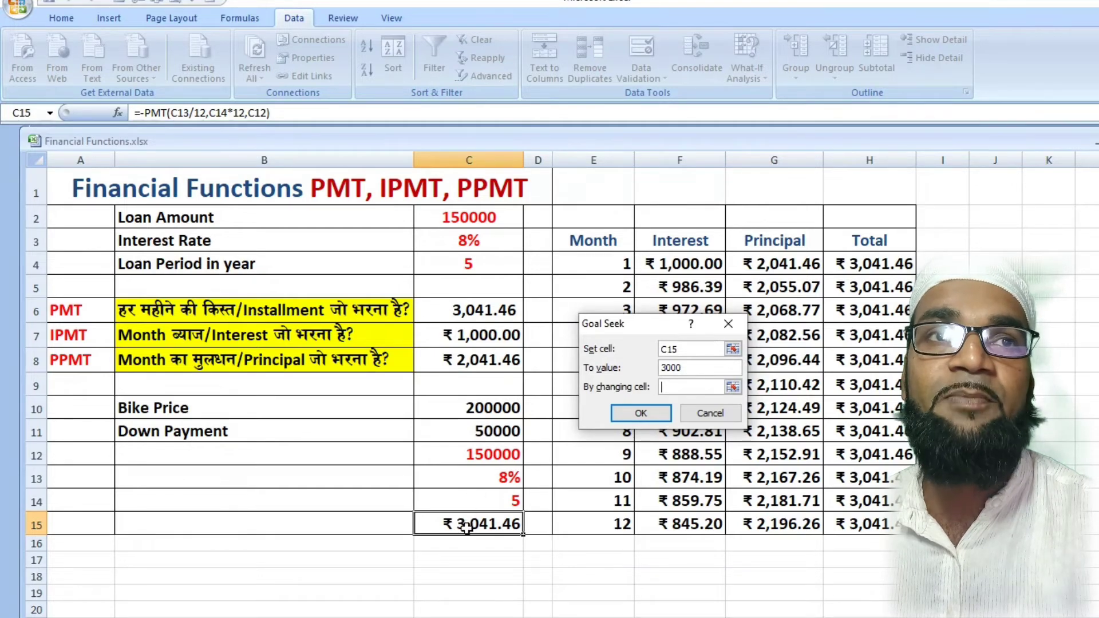
click(492, 431)
click(641, 413)
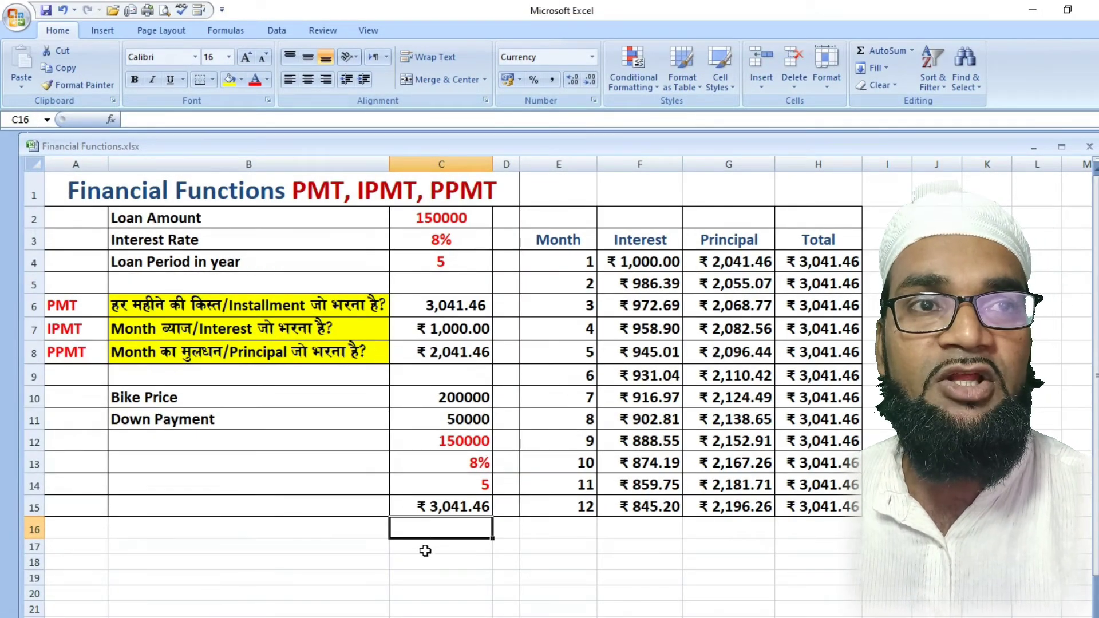
Calculate the total repayment over 60 months in C16 with the formula =C15*60.
click(458, 508)
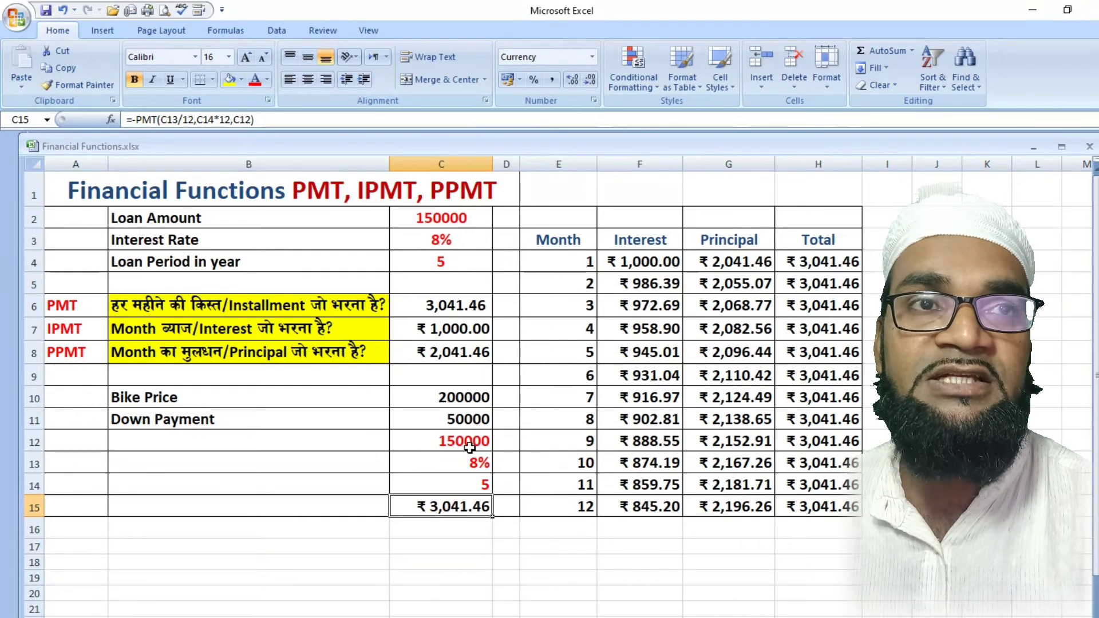
click(431, 529)
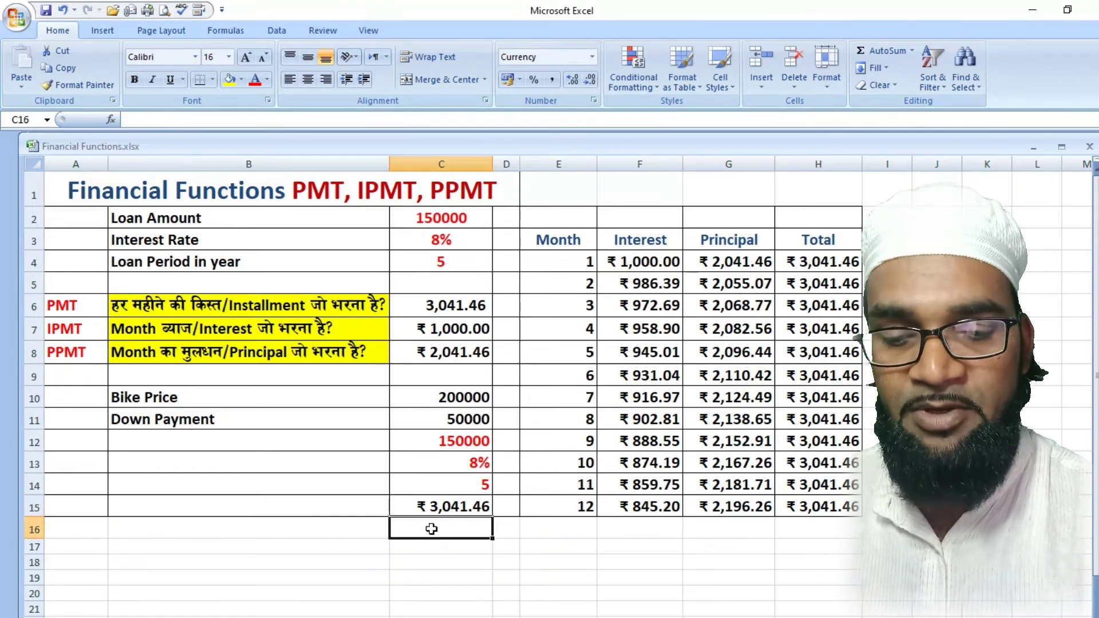
text(=)
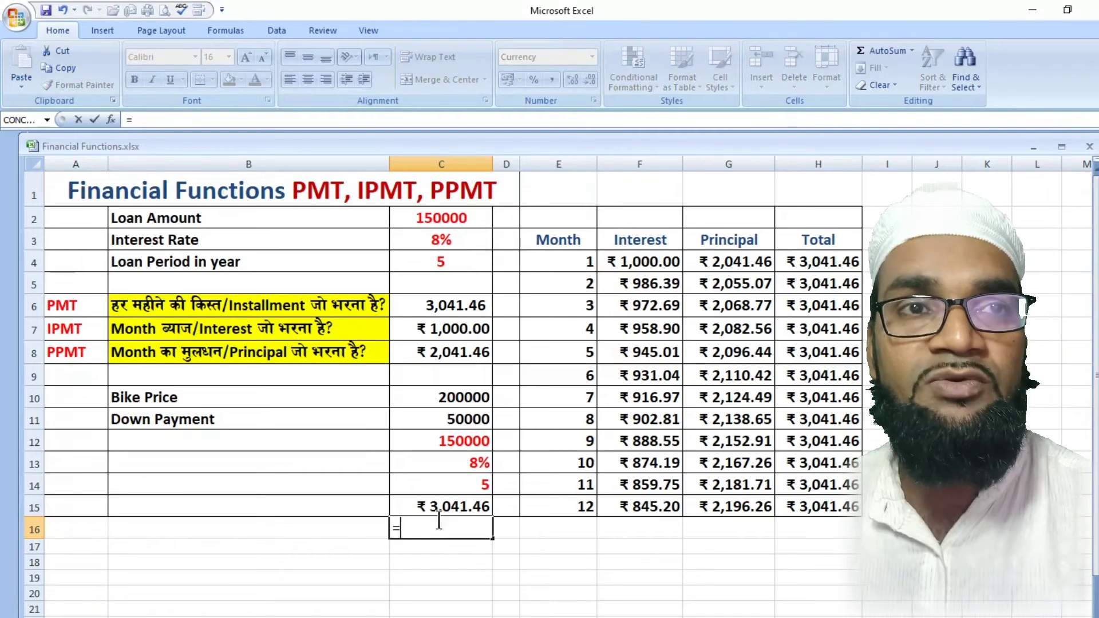
click(444, 509)
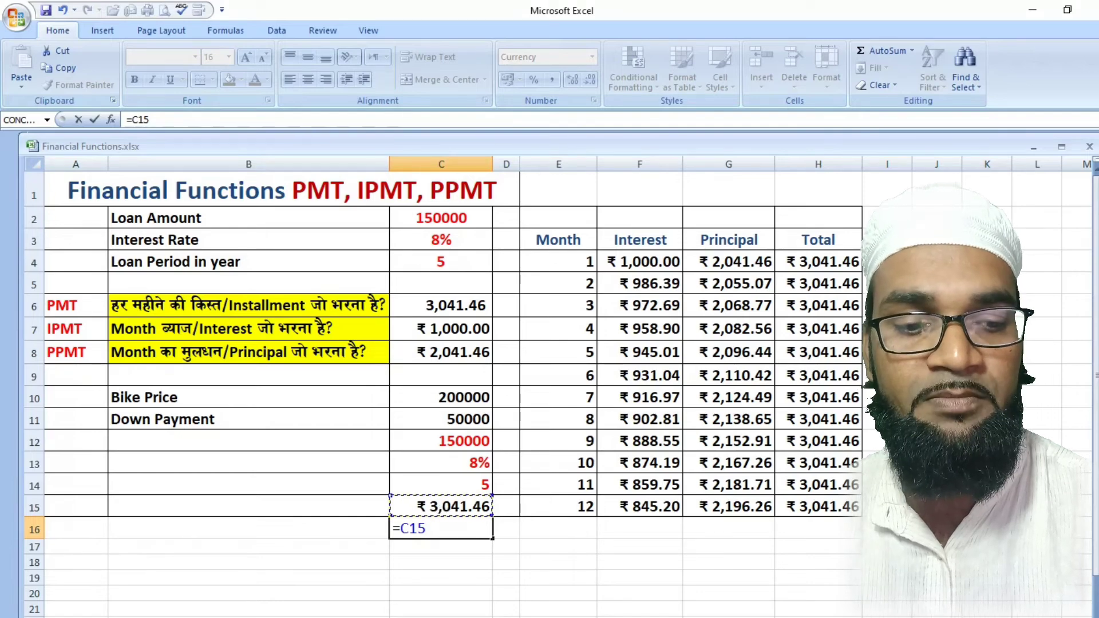
text(*)
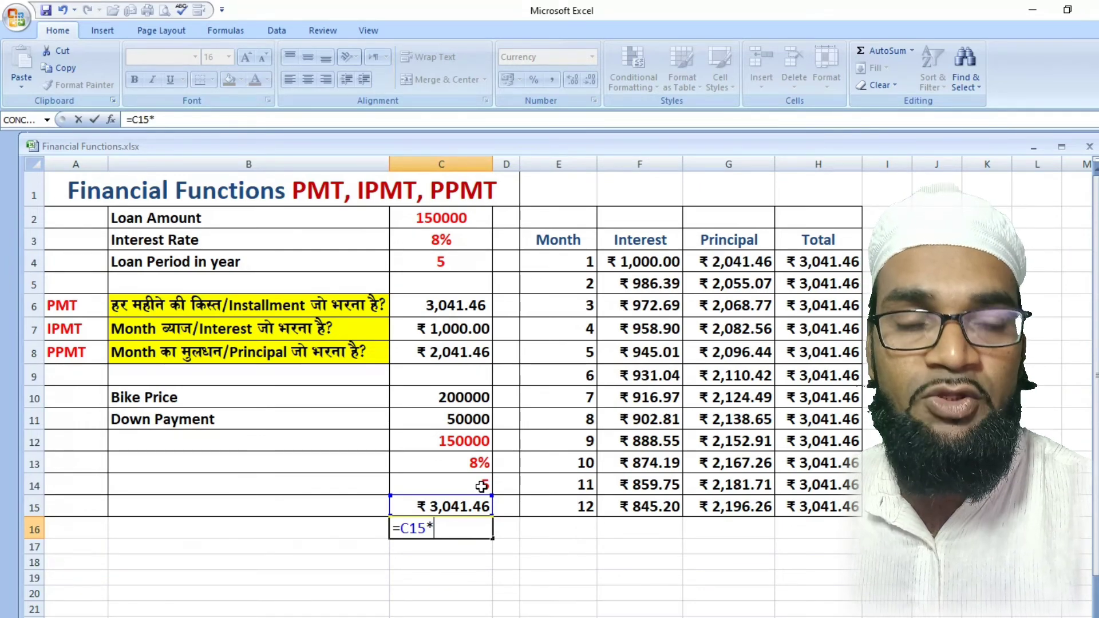
text(60)
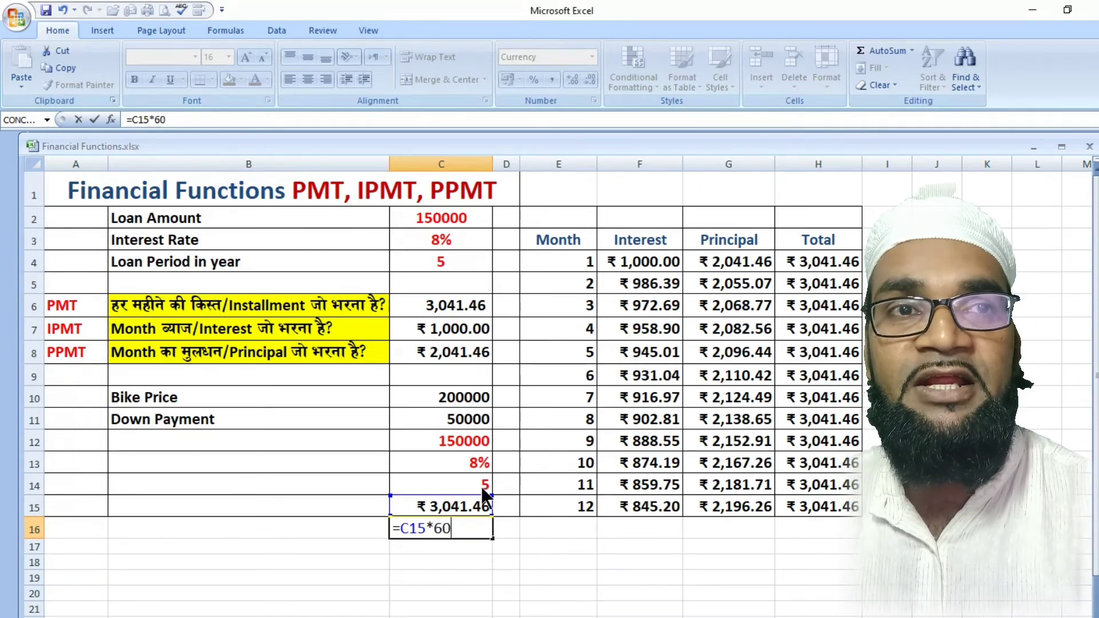
key(Return)
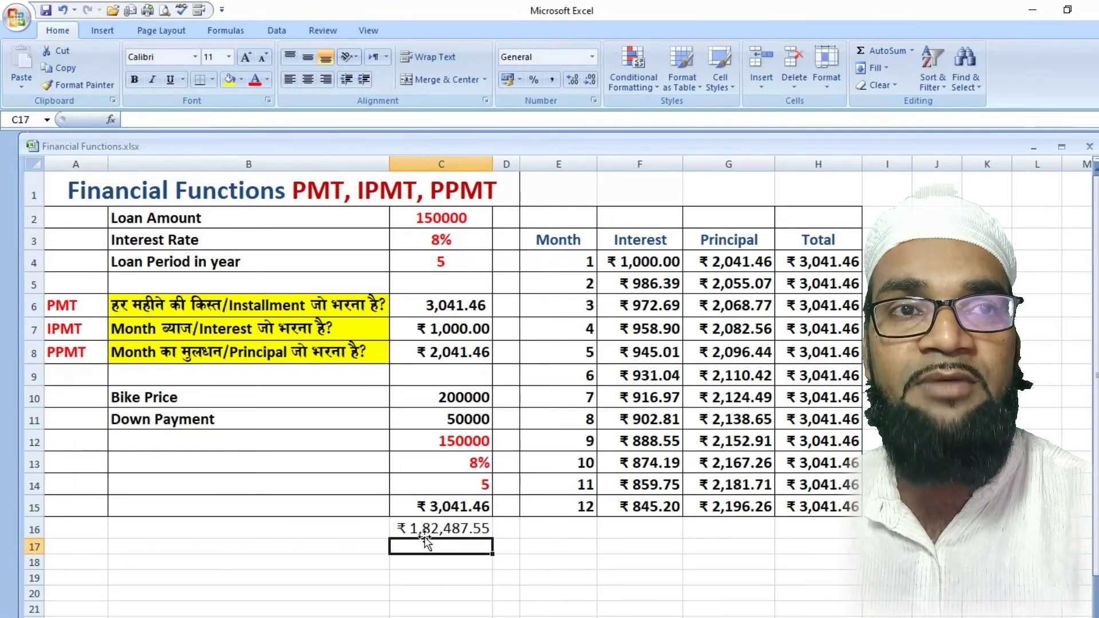
click(470, 531)
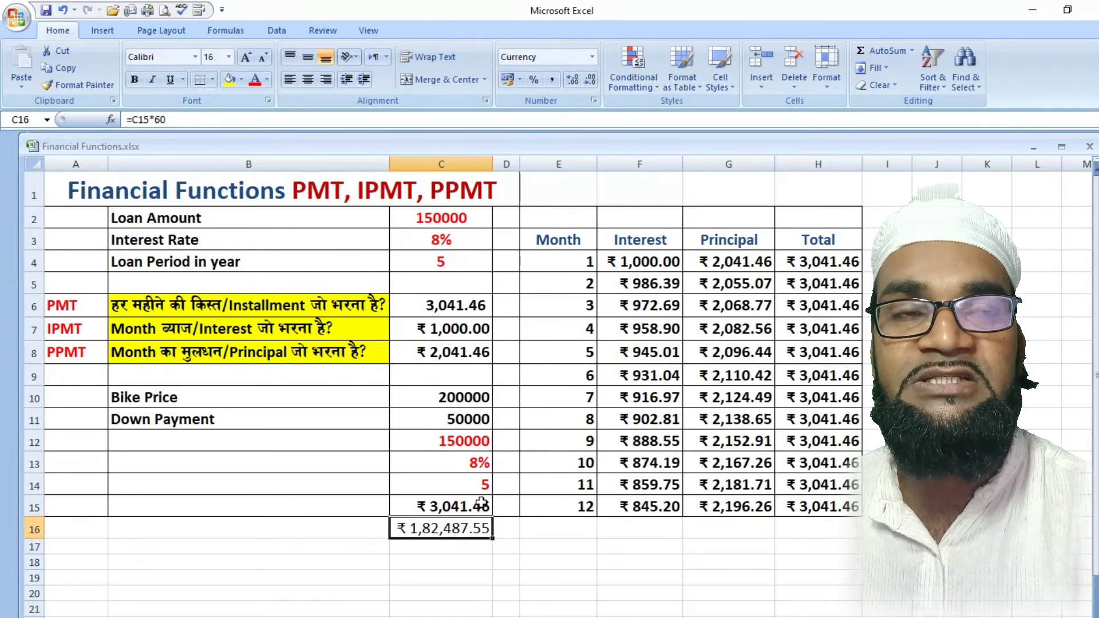
click(507, 531)
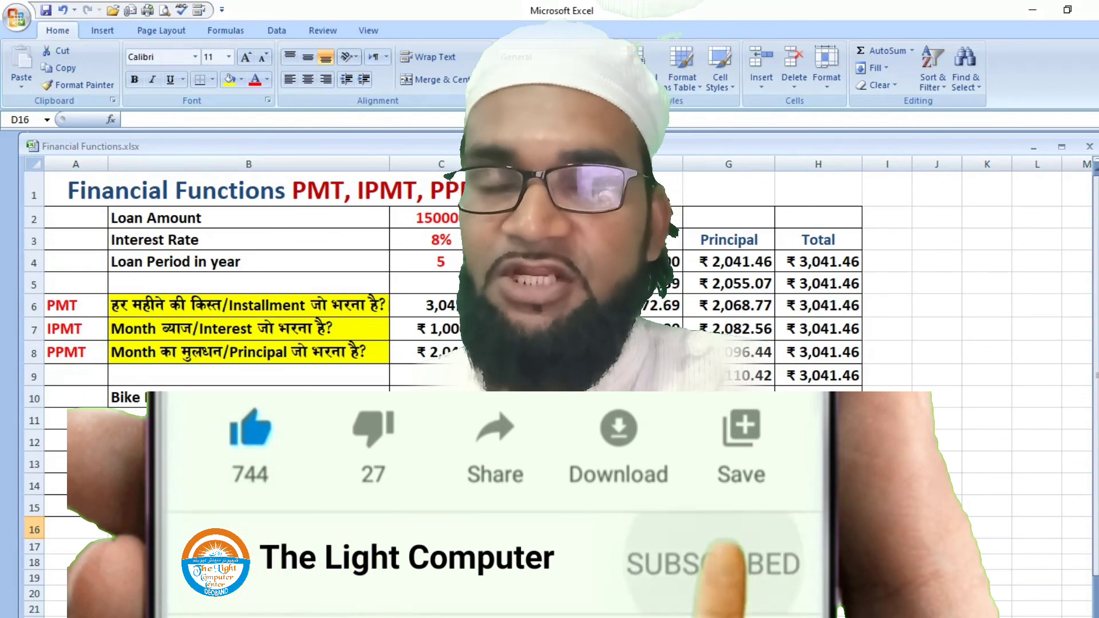
click(558, 528)
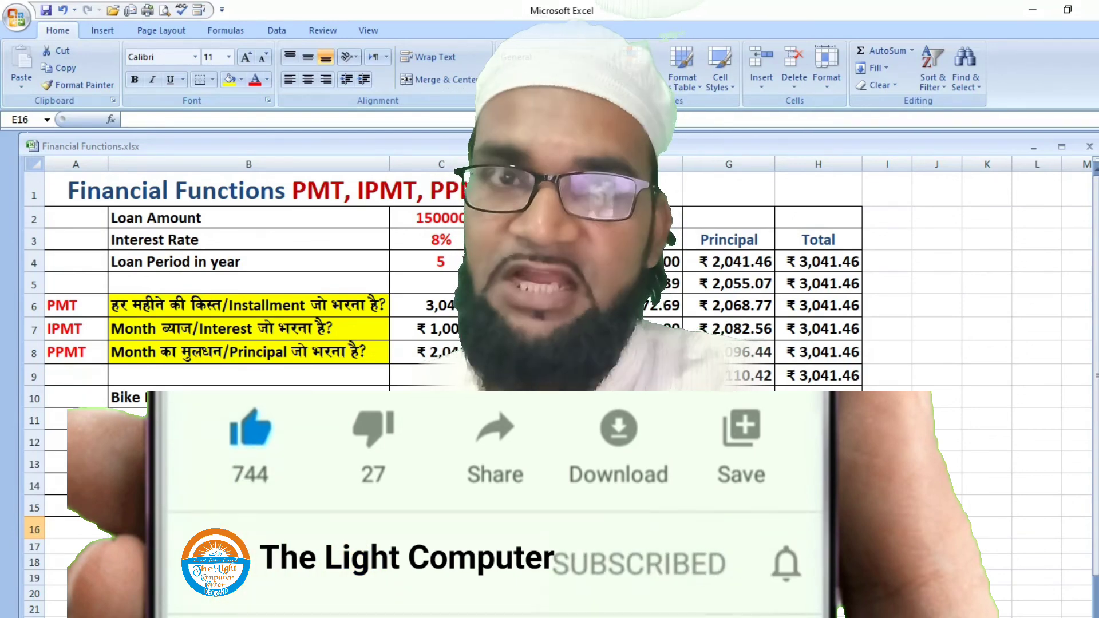